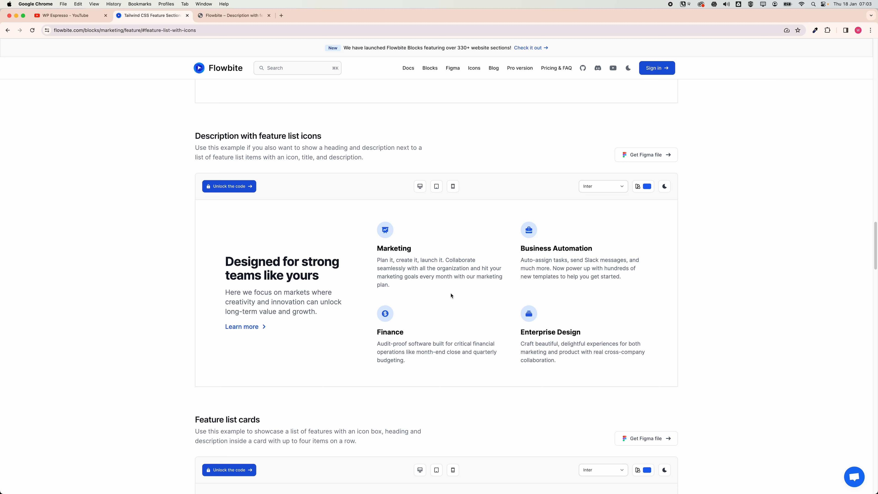
Compare with the Flowbite reference section and add a new section to the empty page.
{"action": "left_click", "coordinate": [223, 21]}
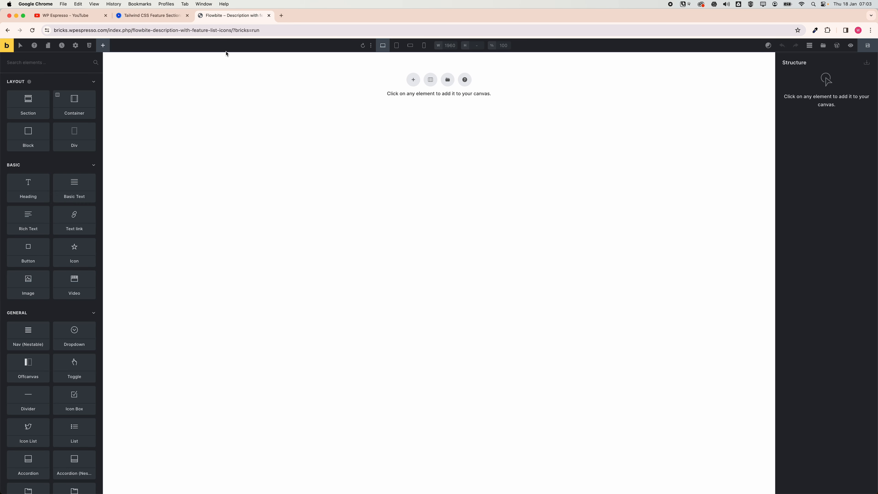
{"action": "left_click", "coordinate": [165, 21]}
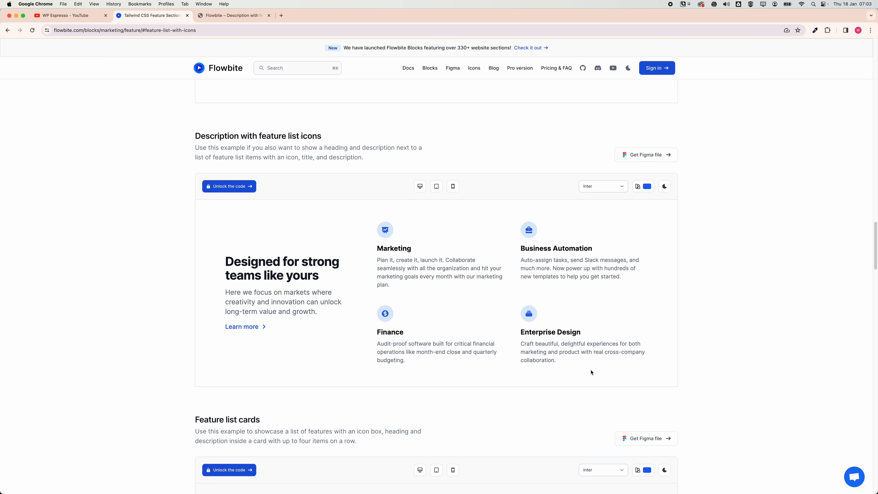
{"action": "left_click", "coordinate": [221, 17]}
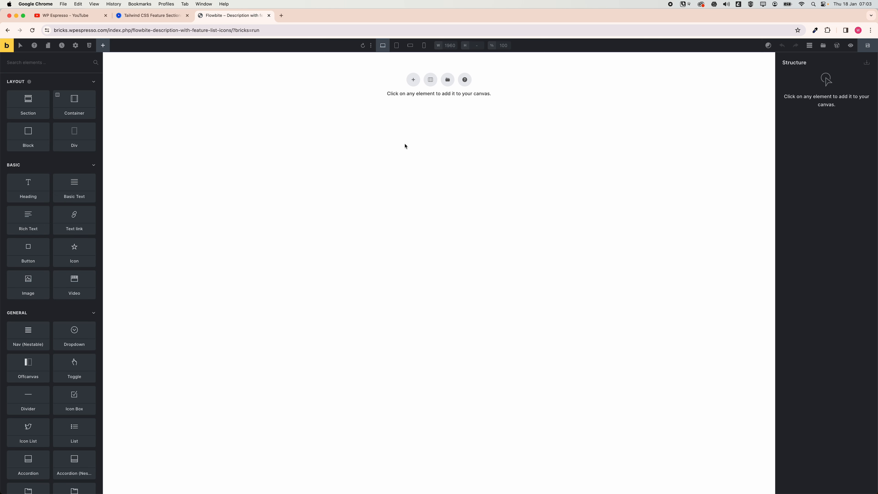
{"action": "left_click", "coordinate": [413, 81]}
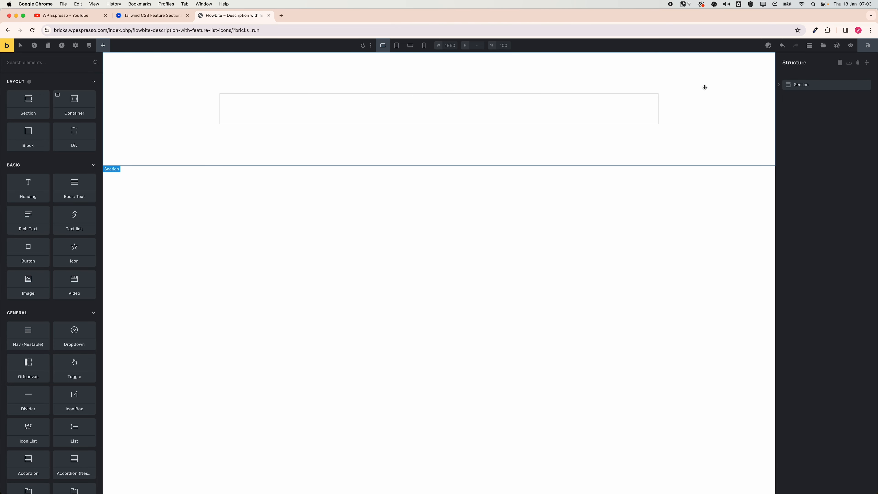
{"action": "left_click", "coordinate": [783, 86]}
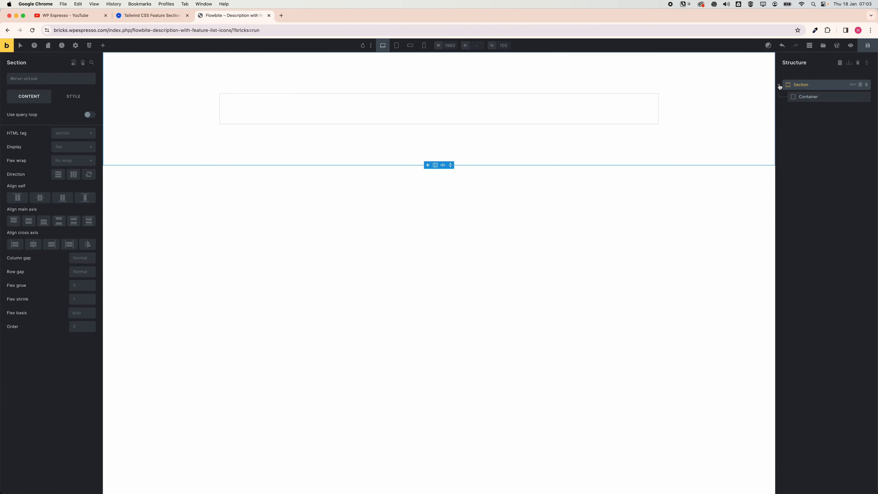
Set the section's container display to grid.
{"action": "left_click", "coordinate": [804, 98]}
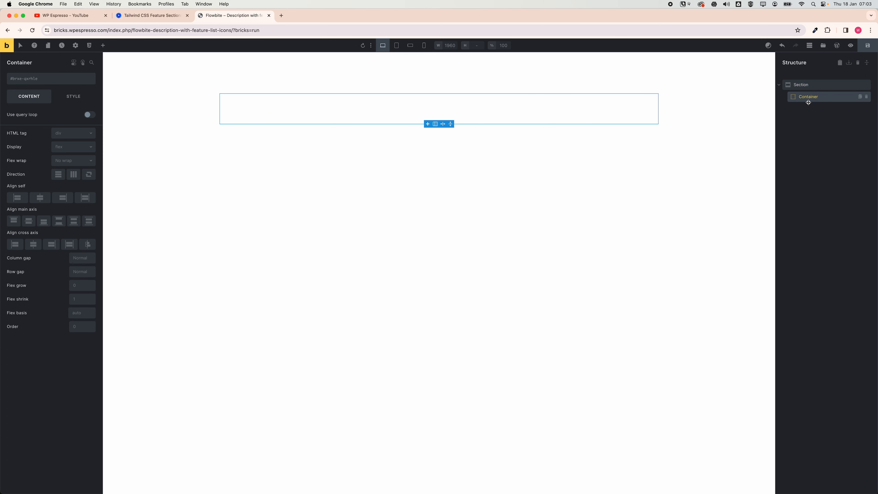
{"action": "left_click", "coordinate": [71, 150]}
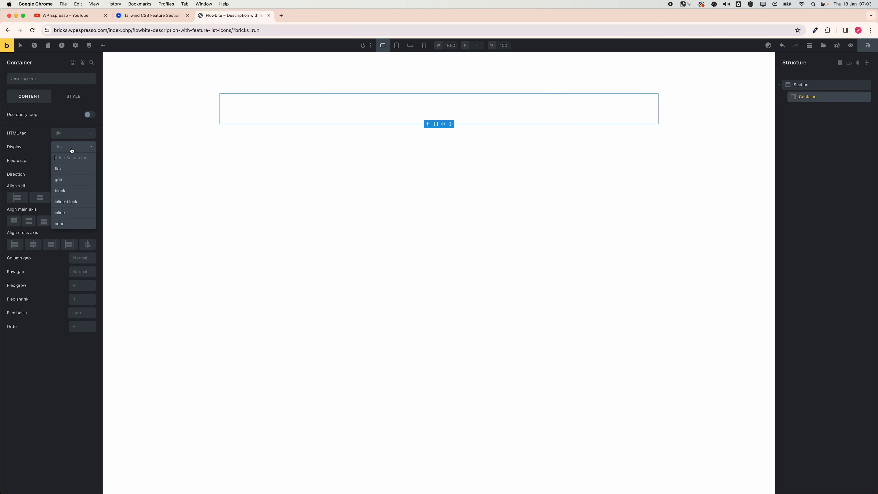
{"action": "left_click", "coordinate": [71, 180]}
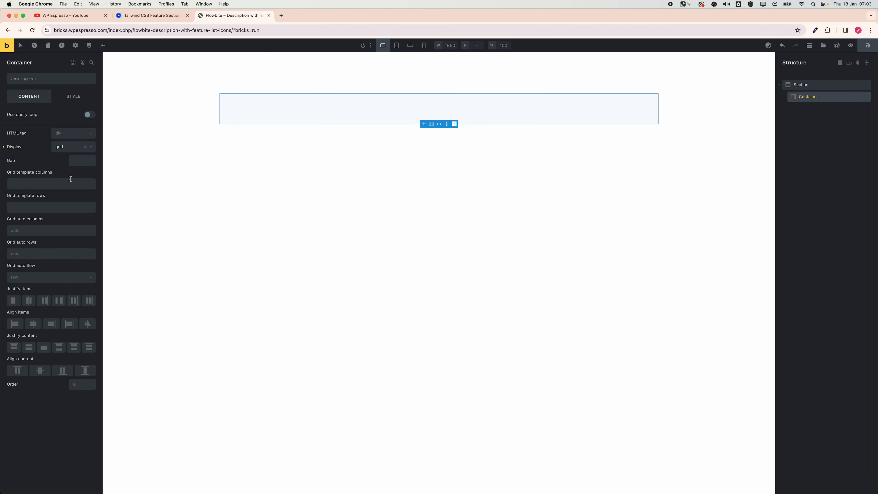
Set the container's grid template columns to var(--grid-1-2) to match the reference layout's column proportions.
{"action": "left_click", "coordinate": [57, 184]}
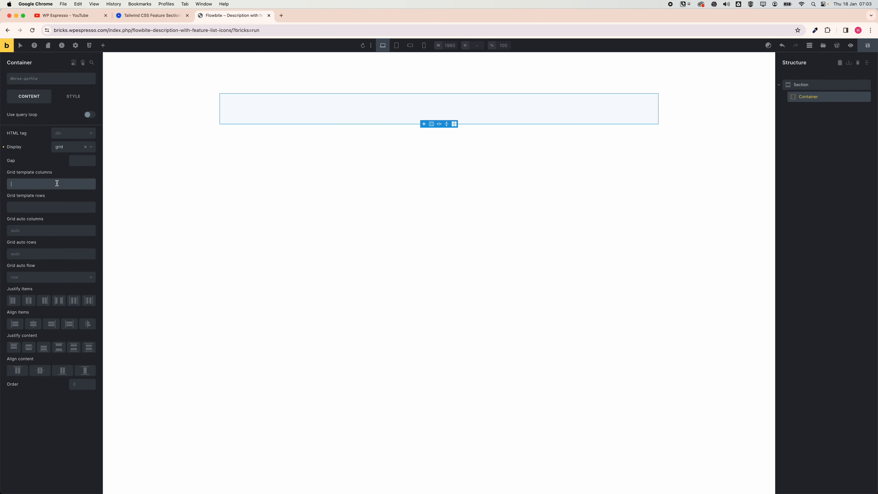
{"action": "right_click", "coordinate": [57, 184]}
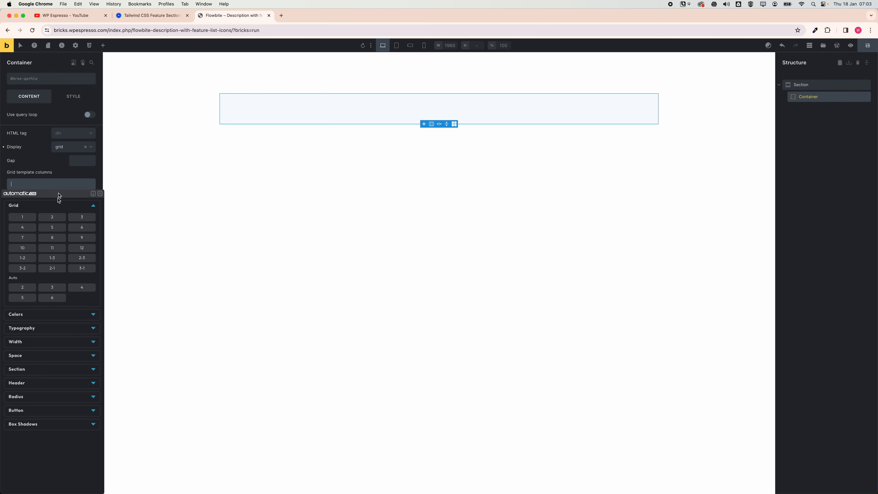
{"action": "left_click", "coordinate": [55, 218]}
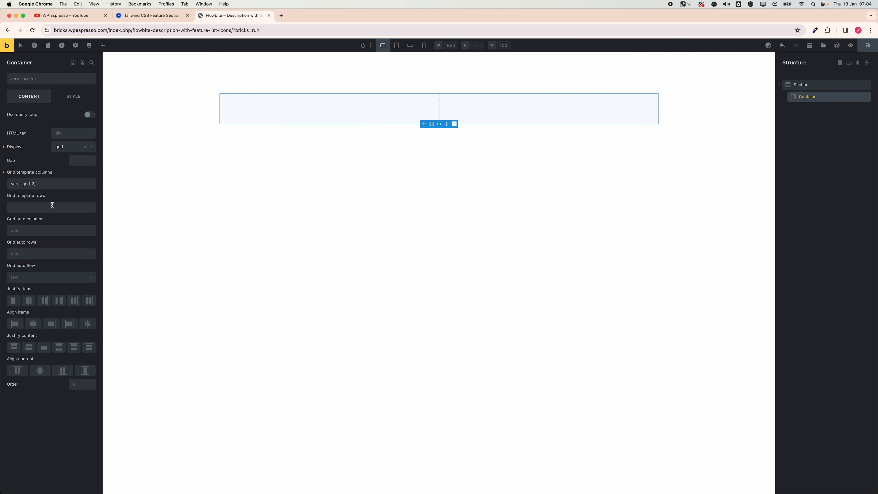
{"action": "left_click", "coordinate": [51, 189]}
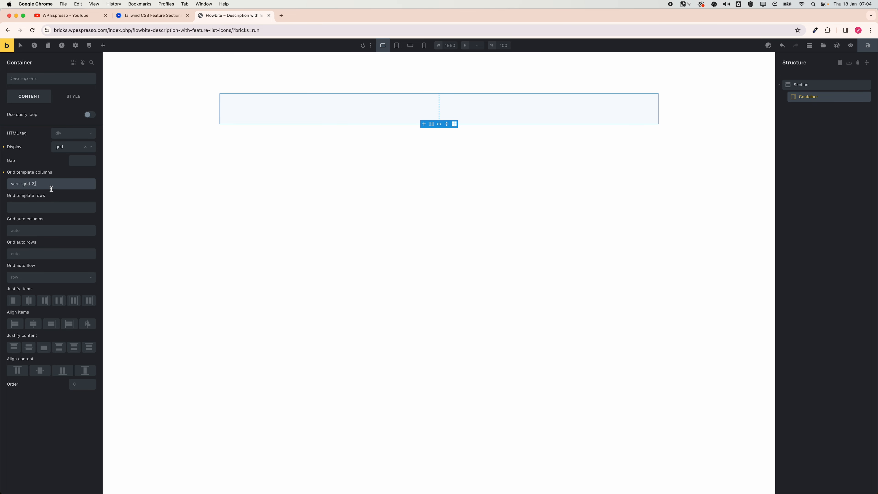
{"action": "left_click", "coordinate": [35, 185]}
{"action": "type", "text": "-3"}
{"action": "left_click", "coordinate": [159, 19]}
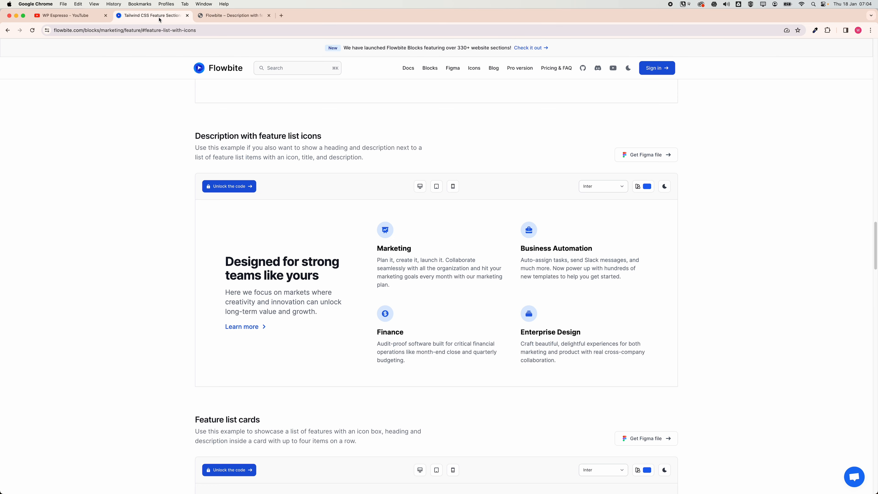
{"action": "left_click_drag", "start_coordinate": [227, 262], "coordinate": [316, 336]}
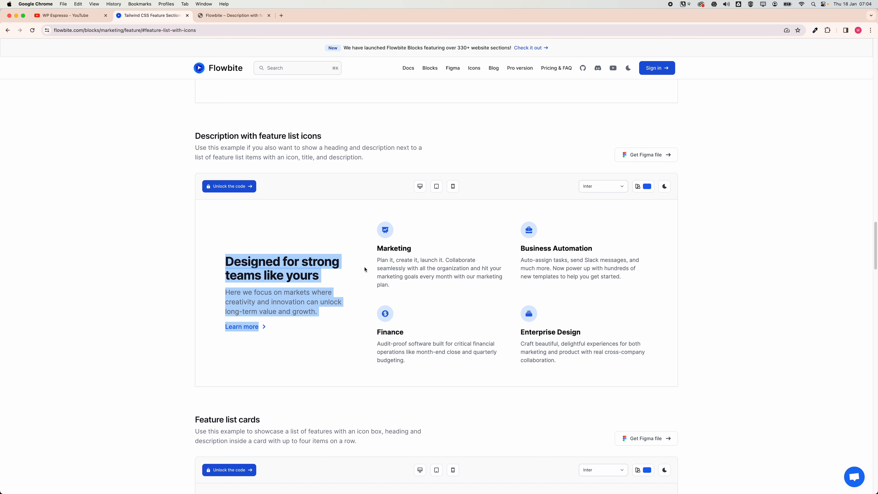
{"action": "left_click", "coordinate": [235, 16]}
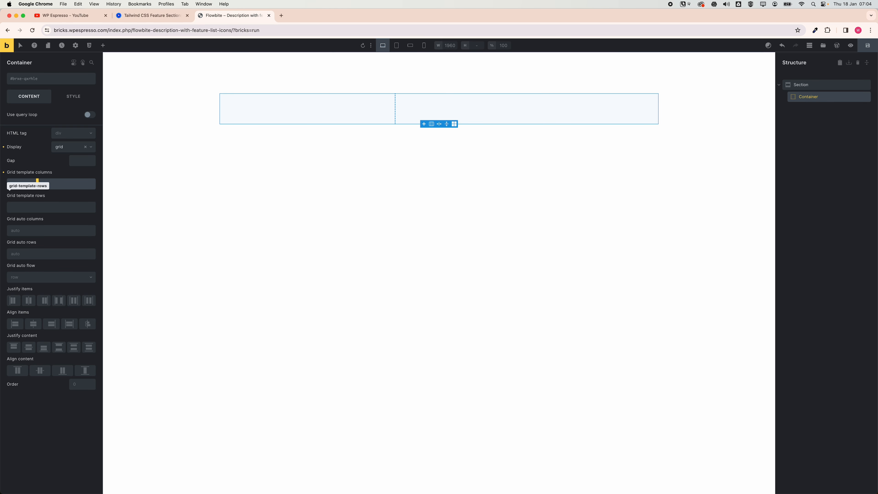
{"action": "key", "text": "BackSpace"}
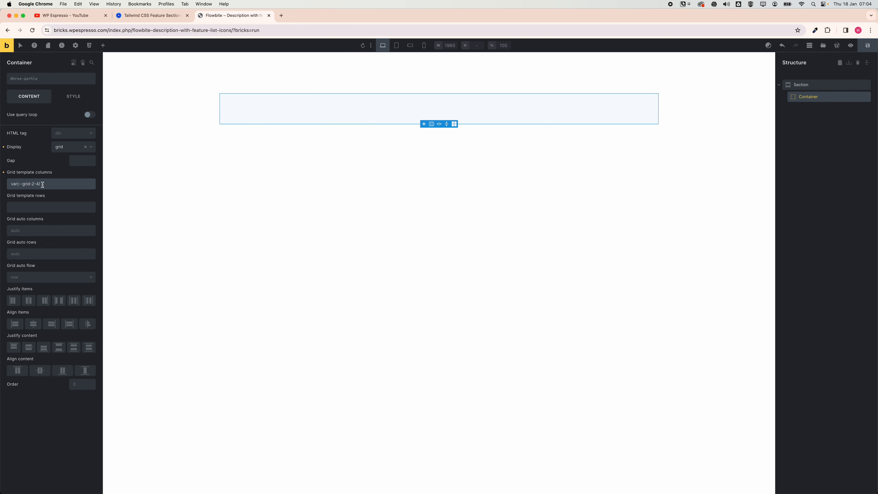
{"action": "type", "text": "2"}
{"action": "key", "text": "BackSpace"}
{"action": "type", "text": "1-"}
{"action": "double_click", "coordinate": [37, 184]}
{"action": "type", "text": "2"}
Set the container's gap to var(--space-l).
{"action": "left_click", "coordinate": [161, 18]}
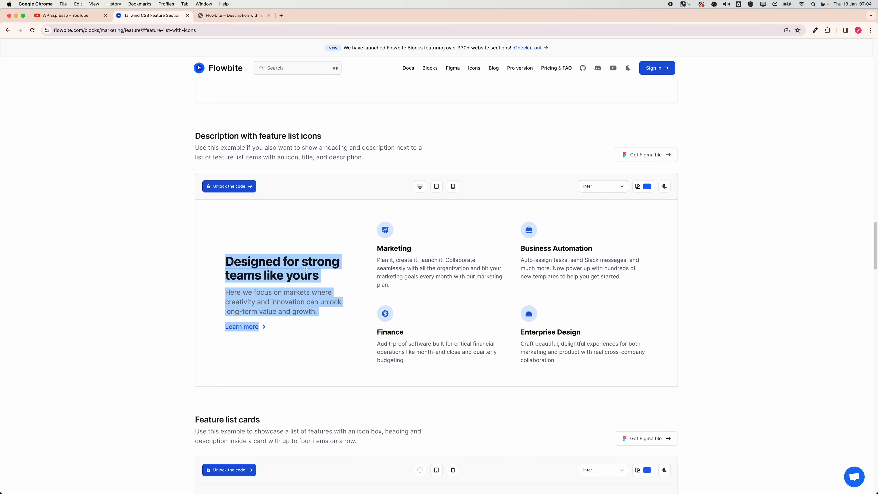
{"action": "left_click", "coordinate": [206, 17]}
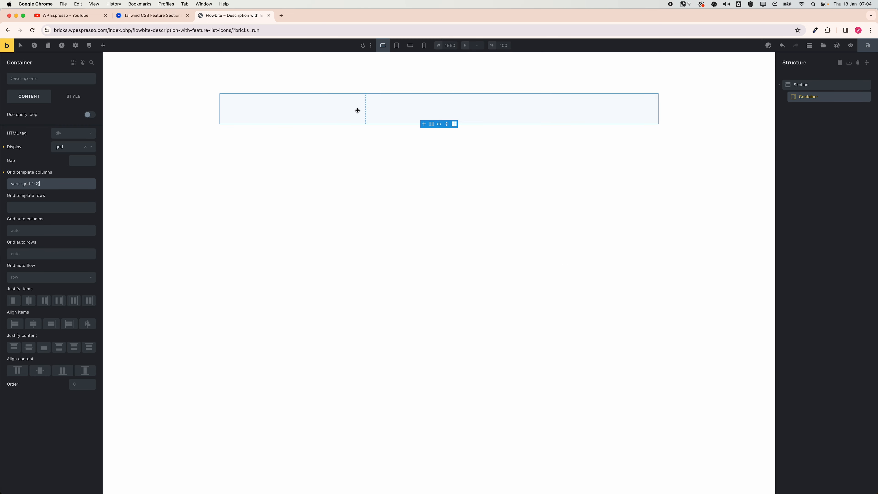
{"action": "left_click", "coordinate": [817, 150]}
{"action": "left_click", "coordinate": [609, 117]}
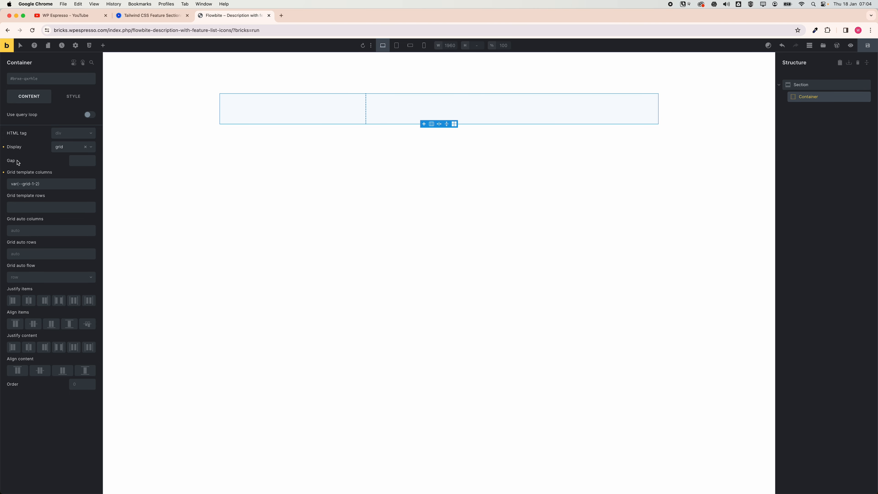
{"action": "right_click", "coordinate": [78, 160]}
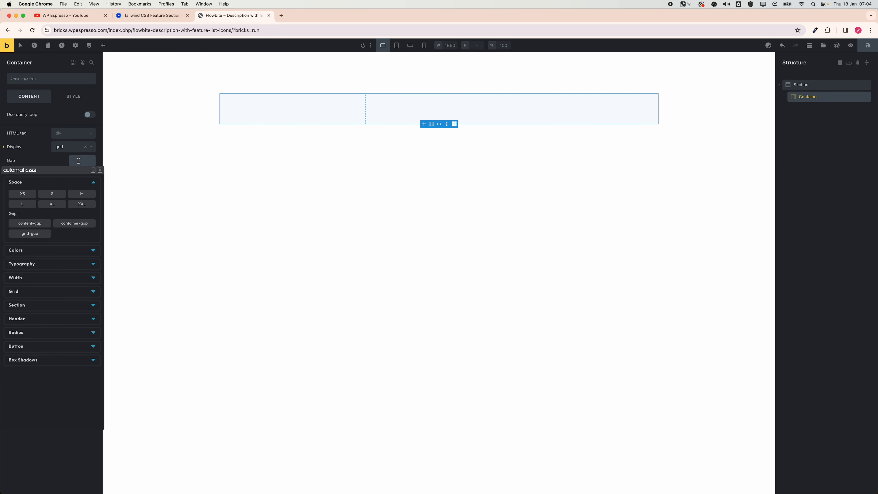
{"action": "left_click", "coordinate": [82, 194]}
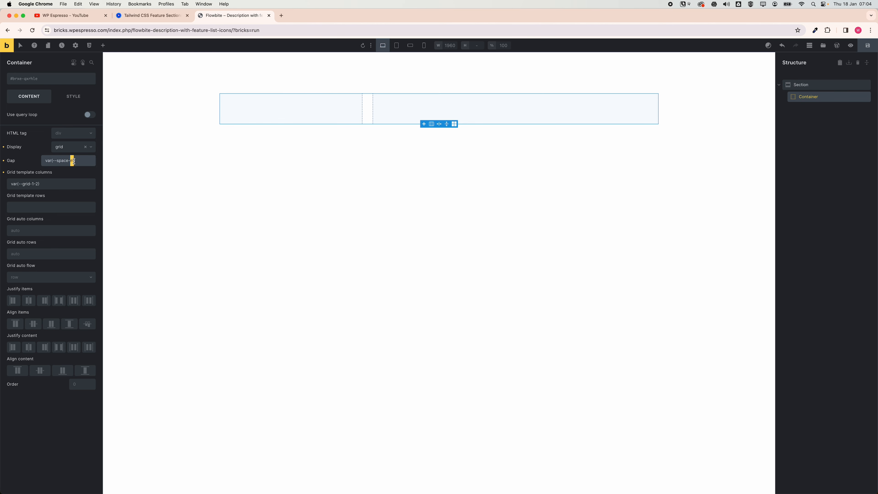
{"action": "type", "text": "l"}
Add a Block element inside the grid container.
{"action": "left_click", "coordinate": [173, 17]}
{"action": "left_click_drag", "start_coordinate": [376, 248], "coordinate": [556, 360]}
{"action": "left_click", "coordinate": [216, 17]}
{"action": "left_click", "coordinate": [804, 97]}
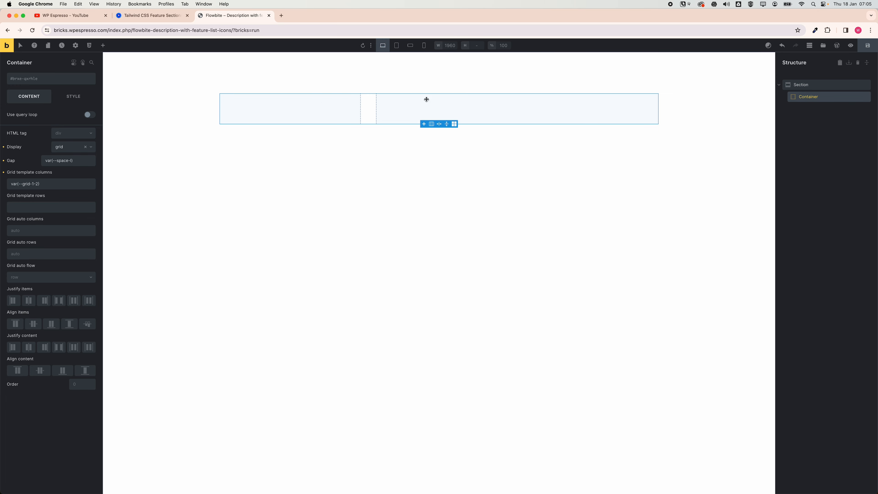
{"action": "left_click", "coordinate": [103, 46]}
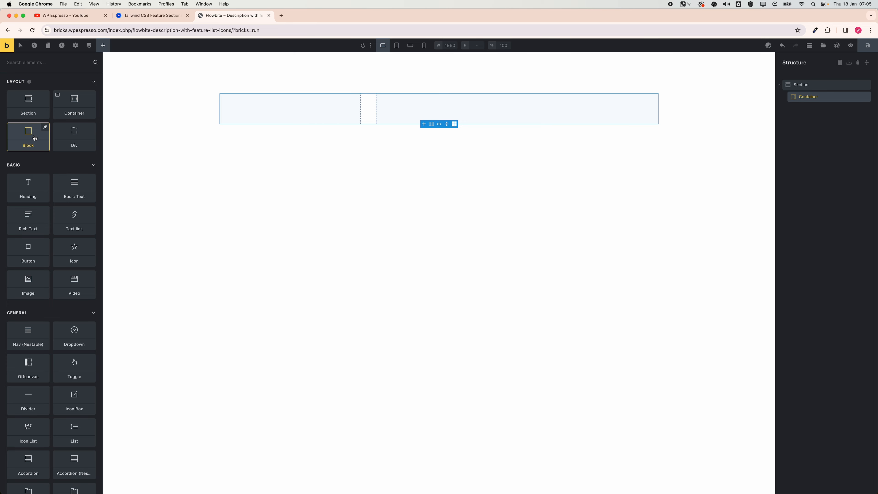
{"action": "left_click_drag", "start_coordinate": [34, 138], "coordinate": [793, 110]}
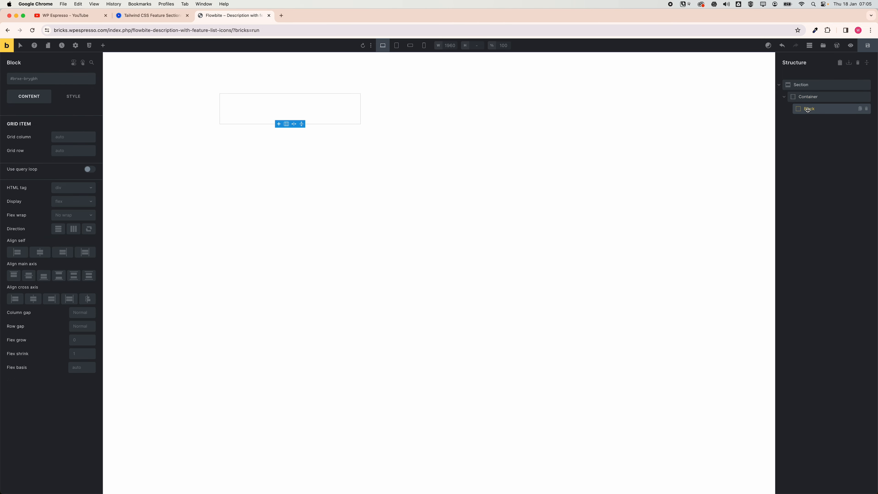
Duplicate the block to create a second grid column.
{"action": "left_click", "coordinate": [859, 109]}
{"action": "left_click", "coordinate": [840, 110]}
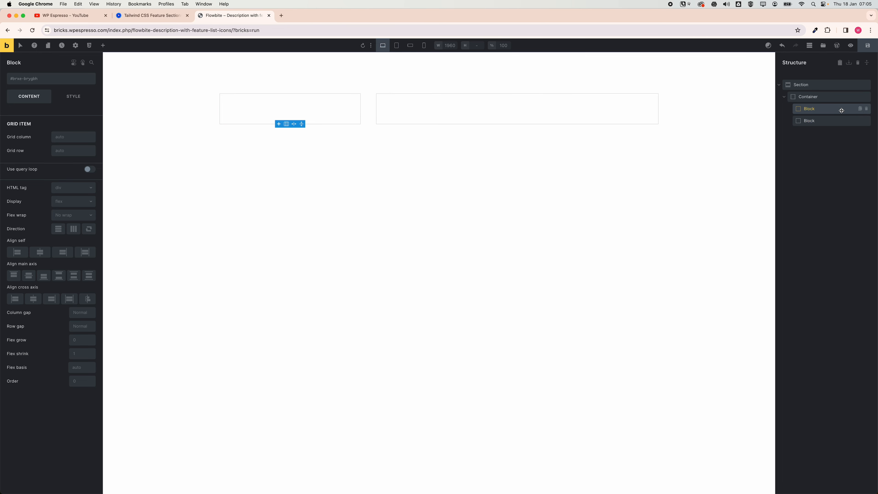
{"action": "left_click", "coordinate": [834, 120]}
{"action": "left_click", "coordinate": [833, 111]}
{"action": "left_click", "coordinate": [833, 120]}
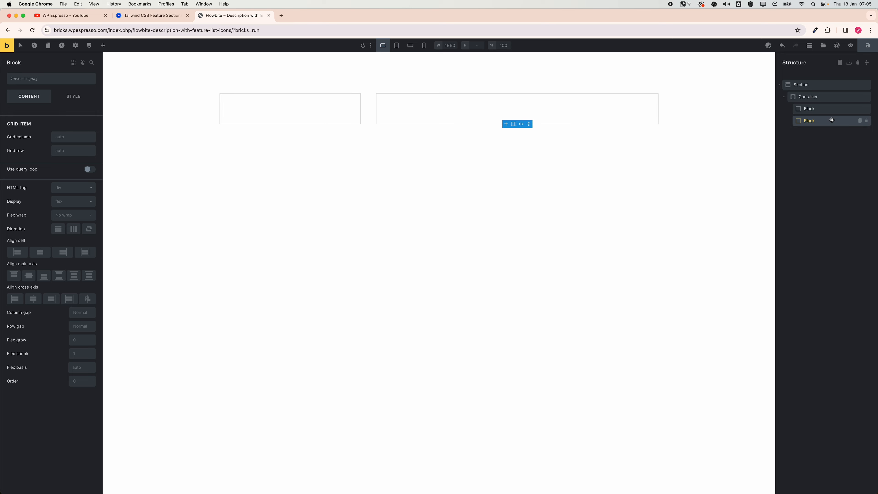
{"action": "left_click", "coordinate": [833, 110]}
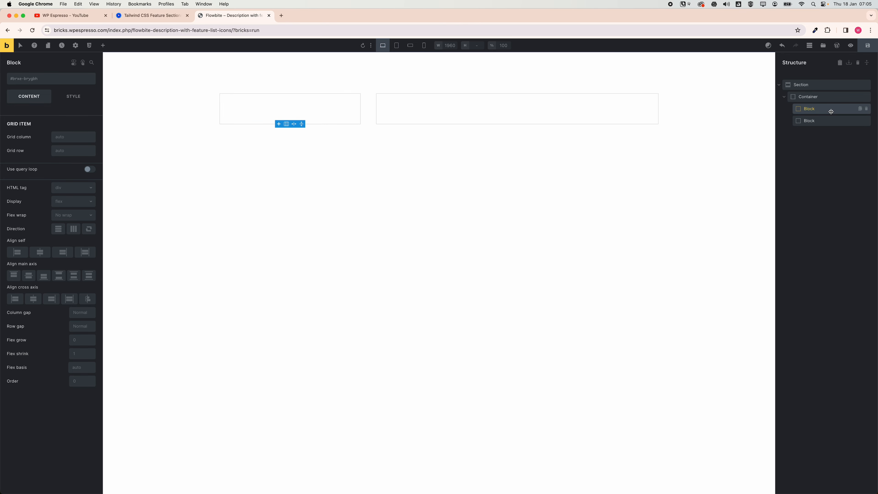
Rename the two blocks left and right.
{"action": "double_click", "coordinate": [810, 109]}
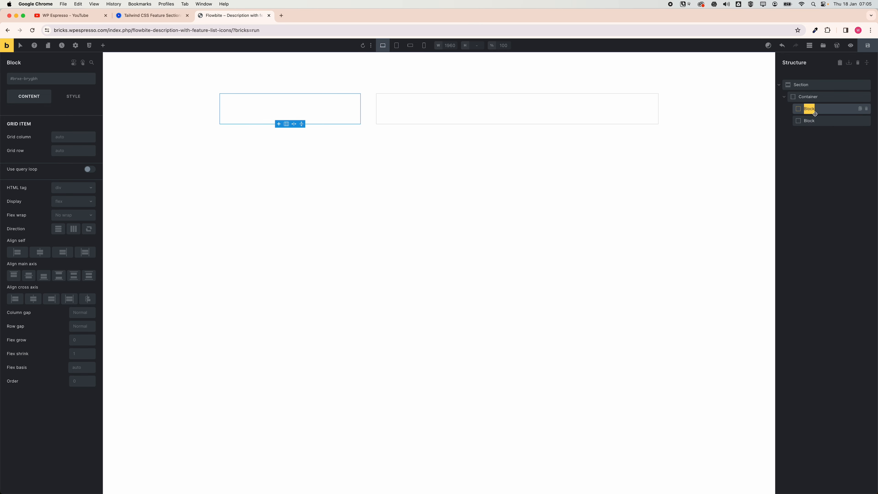
{"action": "type", "text": "I"}
{"action": "double_click", "coordinate": [809, 121]}
{"action": "type", "text": "right"}
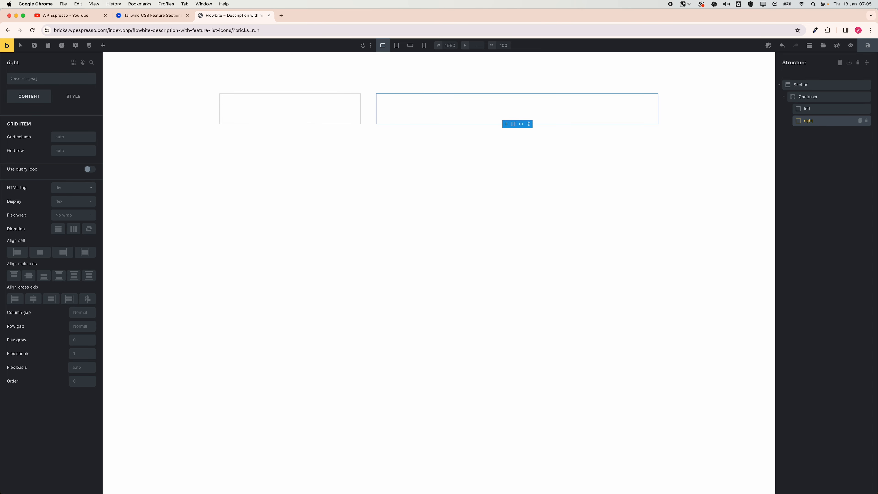
{"action": "left_click", "coordinate": [809, 108]}
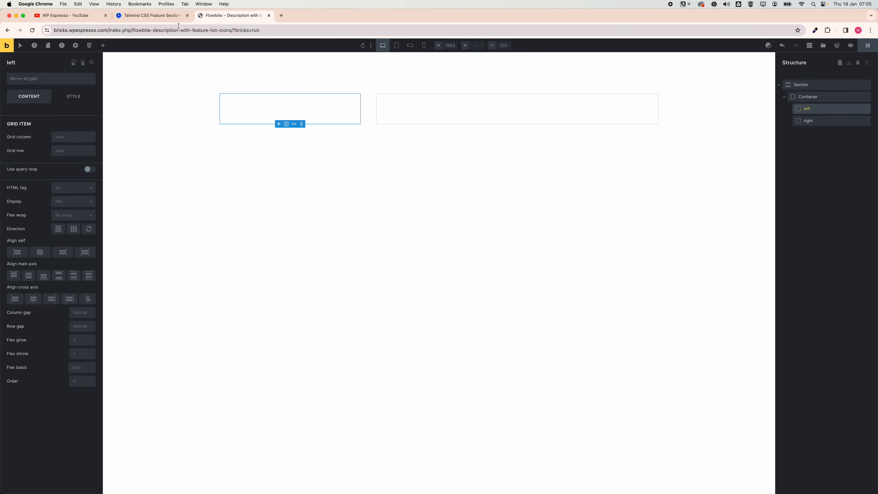
Add a heading, a basic text and a text link into the left block.
{"action": "left_click", "coordinate": [152, 15]}
{"action": "left_click_drag", "start_coordinate": [231, 279], "coordinate": [278, 315]}
{"action": "left_click", "coordinate": [228, 16]}
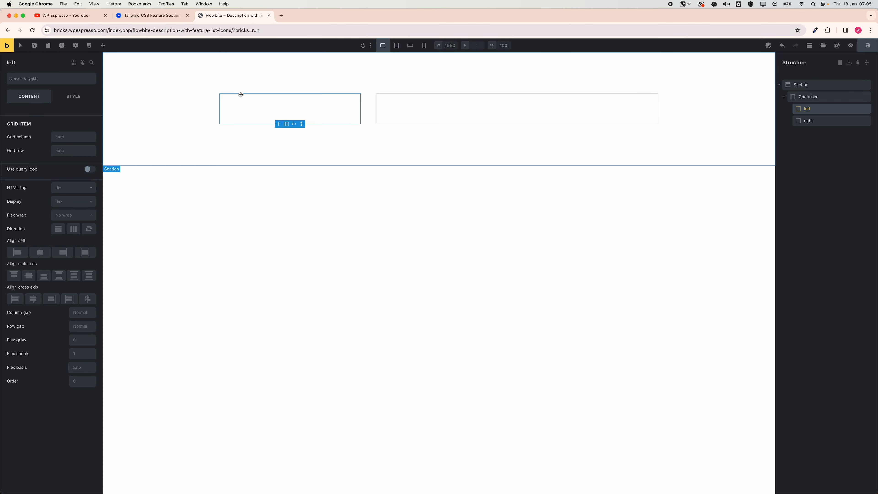
{"action": "left_click", "coordinate": [103, 46]}
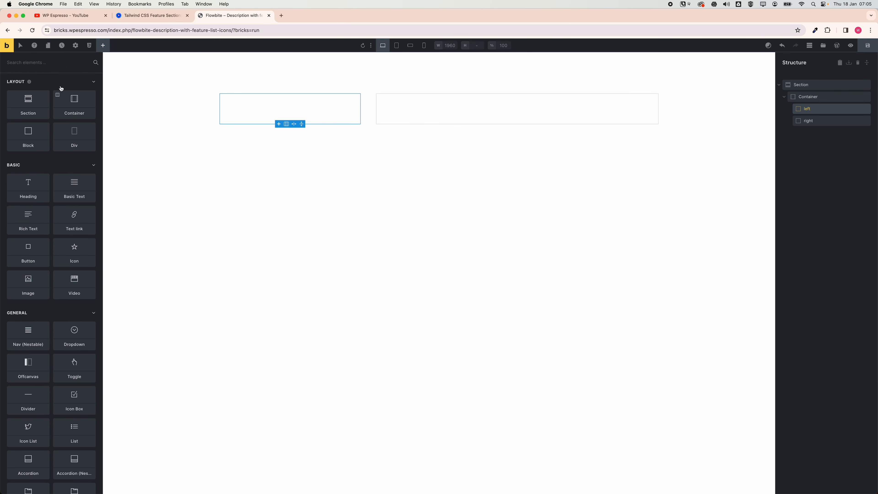
{"action": "left_click", "coordinate": [30, 183]}
{"action": "left_click", "coordinate": [30, 216]}
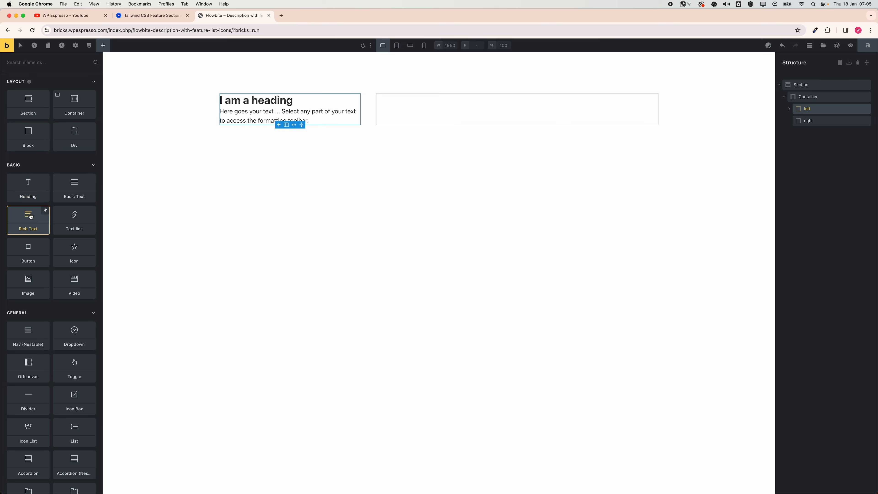
{"action": "left_click", "coordinate": [70, 223]}
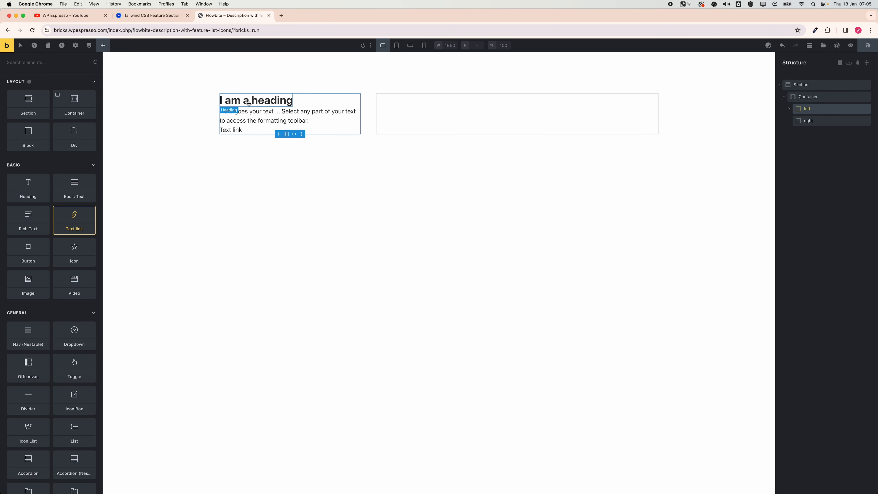
Turn the right block into a grid with two columns and two rows using var(--grid-2).
{"action": "left_click", "coordinate": [824, 120]}
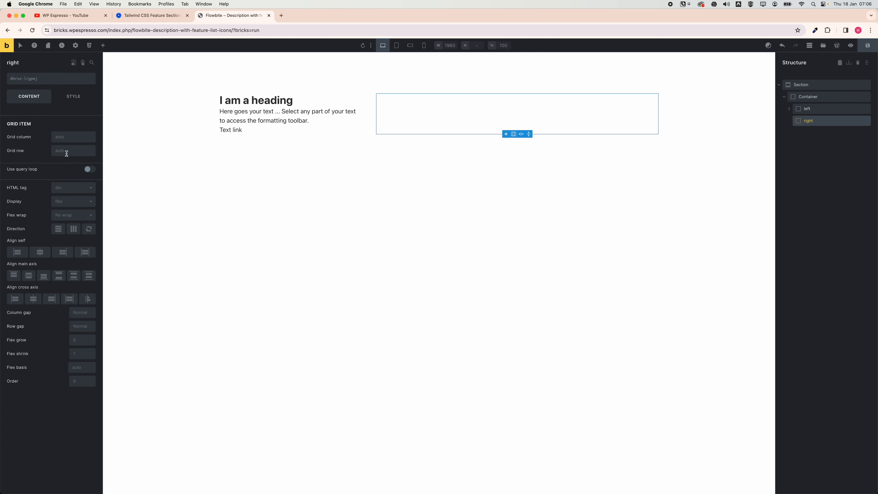
{"action": "left_click", "coordinate": [76, 202]}
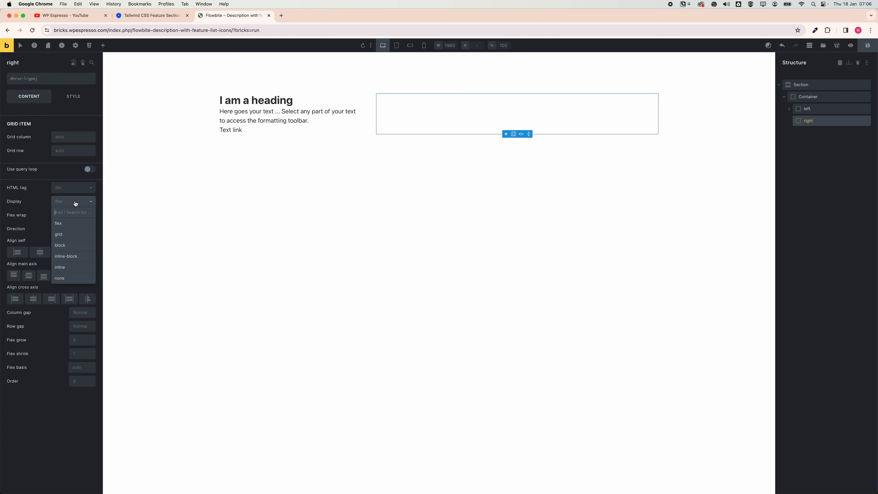
{"action": "left_click", "coordinate": [71, 235]}
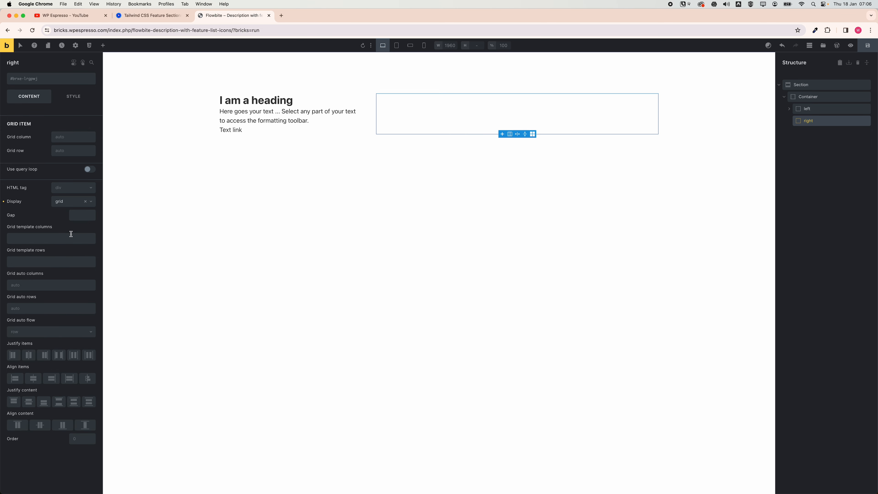
{"action": "right_click", "coordinate": [51, 239]}
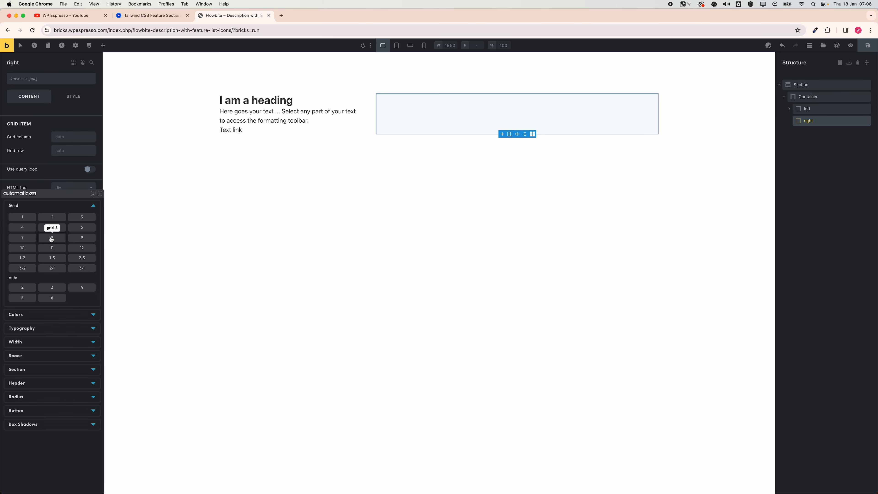
{"action": "left_click", "coordinate": [52, 217]}
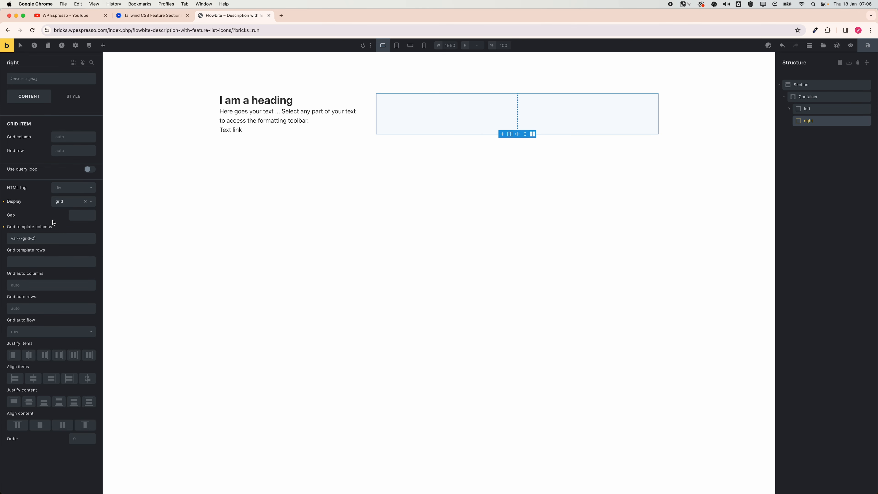
{"action": "right_click", "coordinate": [52, 262]}
{"action": "left_click", "coordinate": [51, 220]}
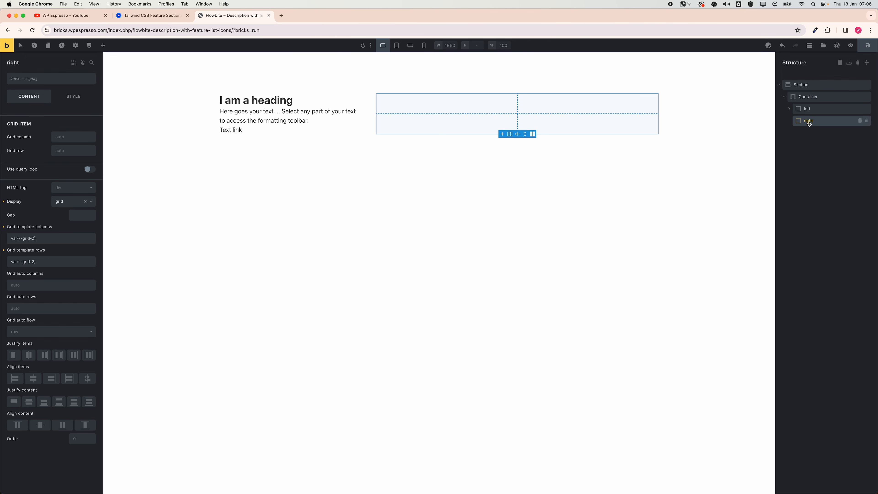
Fill the right grid block with four Block elements.
{"action": "left_click", "coordinate": [103, 45]}
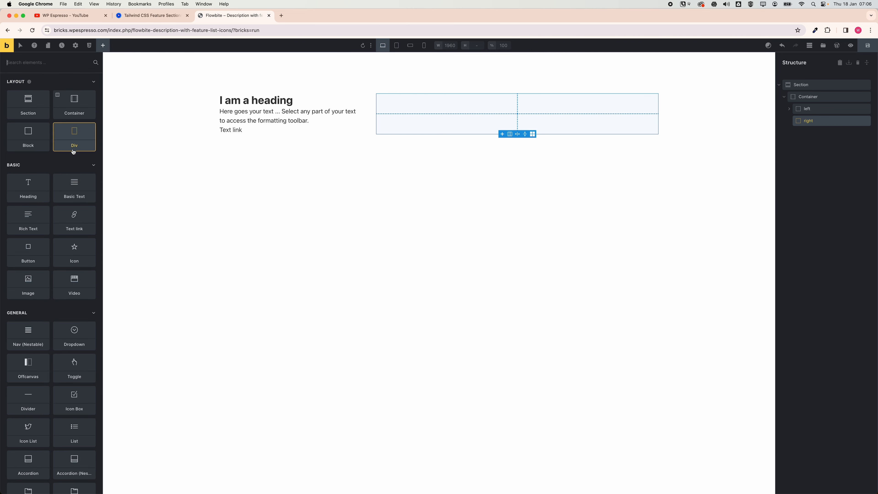
{"action": "left_click", "coordinate": [32, 136]}
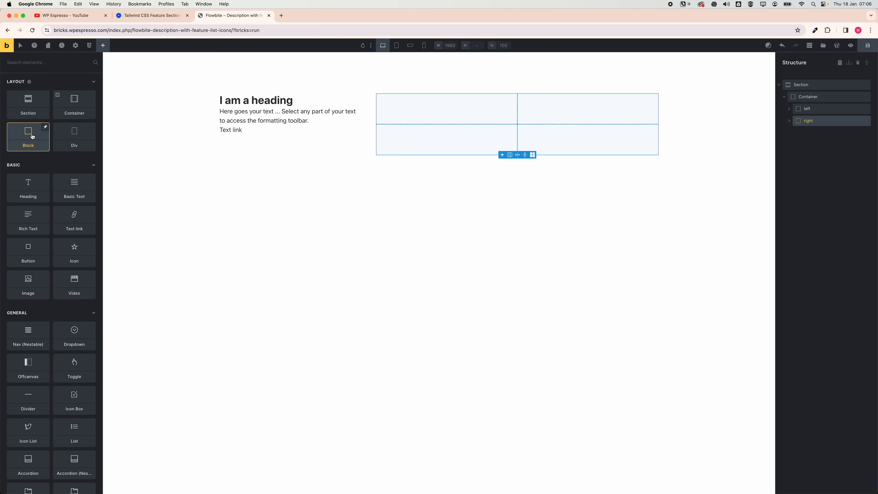
{"action": "left_click", "coordinate": [790, 121]}
{"action": "left_click", "coordinate": [823, 133]}
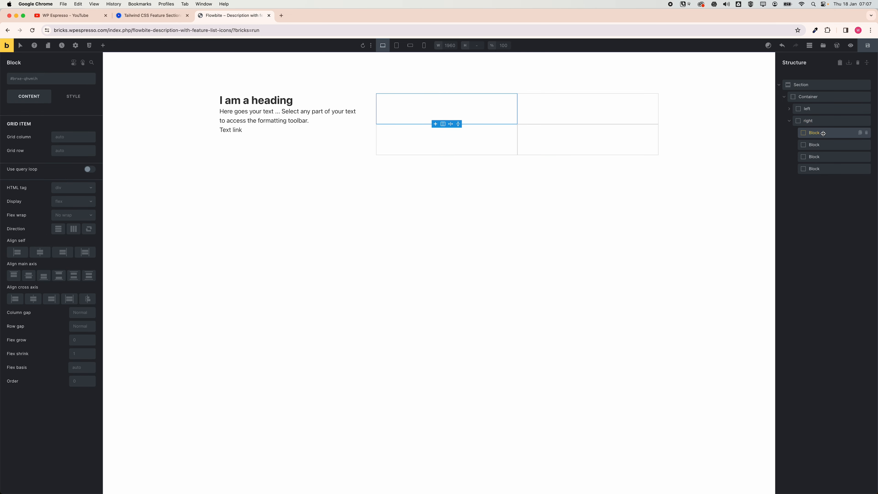
{"action": "left_click", "coordinate": [822, 142]}
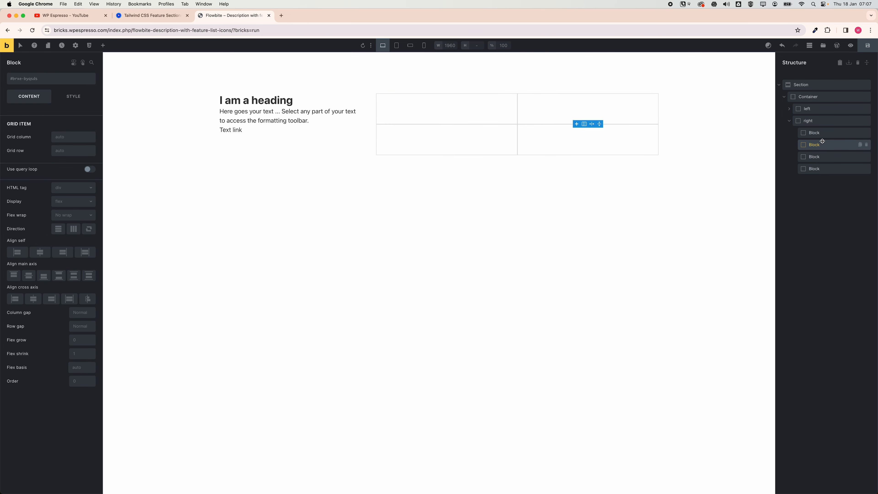
{"action": "left_click", "coordinate": [822, 154]}
{"action": "left_click", "coordinate": [823, 165]}
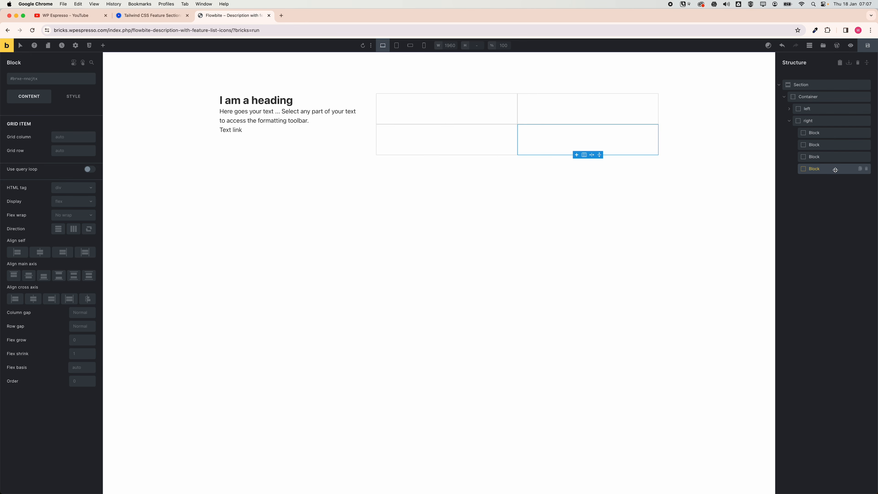
{"action": "left_click", "coordinate": [821, 136]}
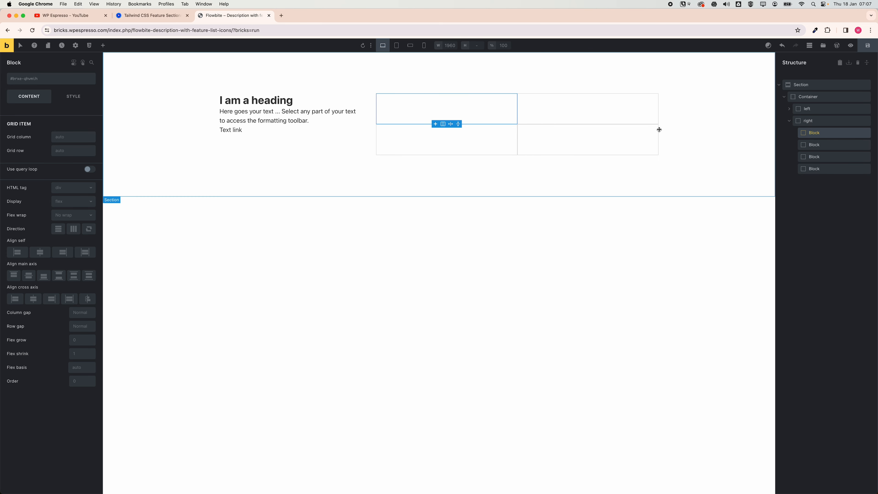
Examine a feature item in the Flowbite reference section to see its icon, title and text.
{"action": "left_click", "coordinate": [104, 46]}
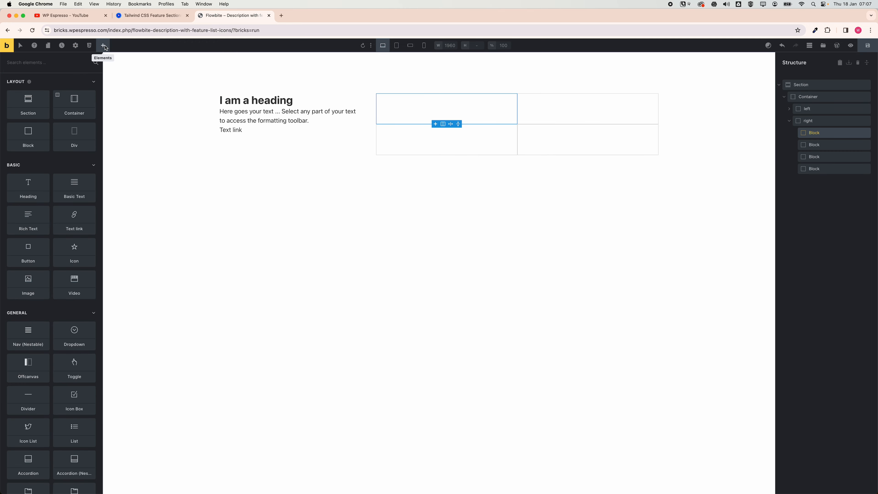
{"action": "left_click", "coordinate": [176, 18]}
{"action": "left_click", "coordinate": [373, 257]}
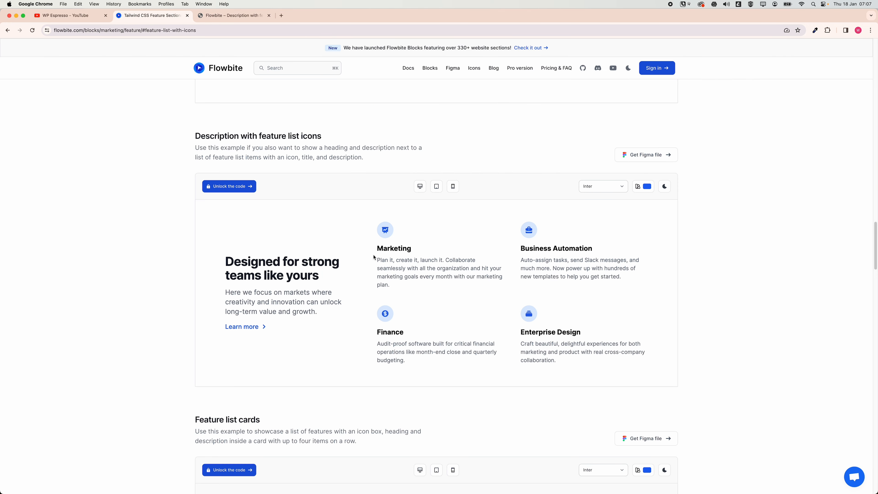
{"action": "double_click", "coordinate": [394, 247]}
{"action": "left_click_drag", "start_coordinate": [400, 276], "coordinate": [390, 284]}
{"action": "left_click", "coordinate": [223, 19]}
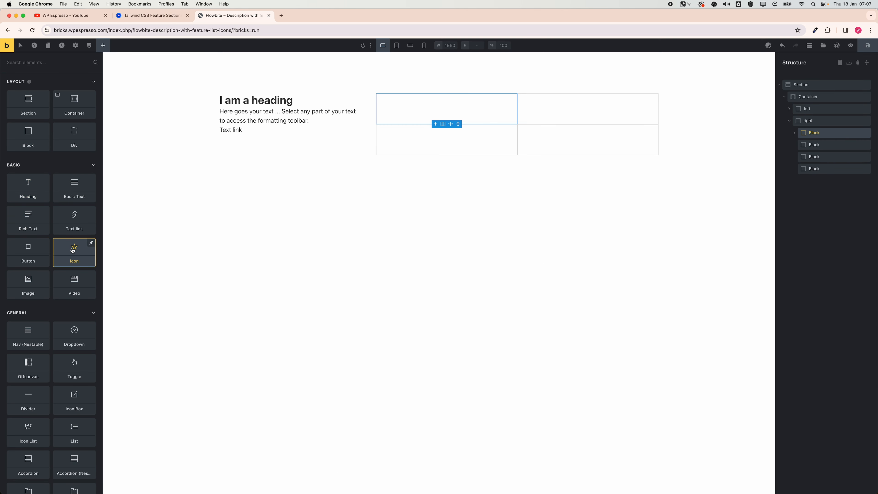
Add an icon, a heading and a rich text element into the first grid block.
{"action": "left_click", "coordinate": [66, 250]}
{"action": "left_click", "coordinate": [32, 191]}
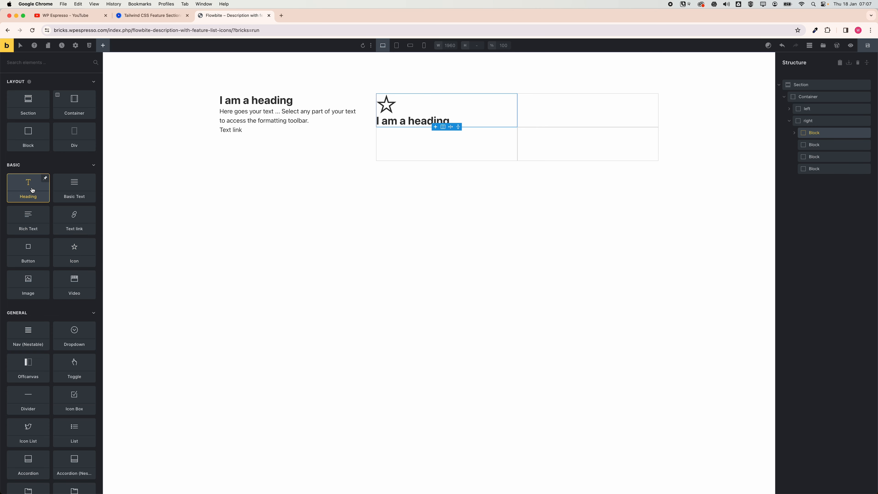
{"action": "left_click", "coordinate": [31, 216]}
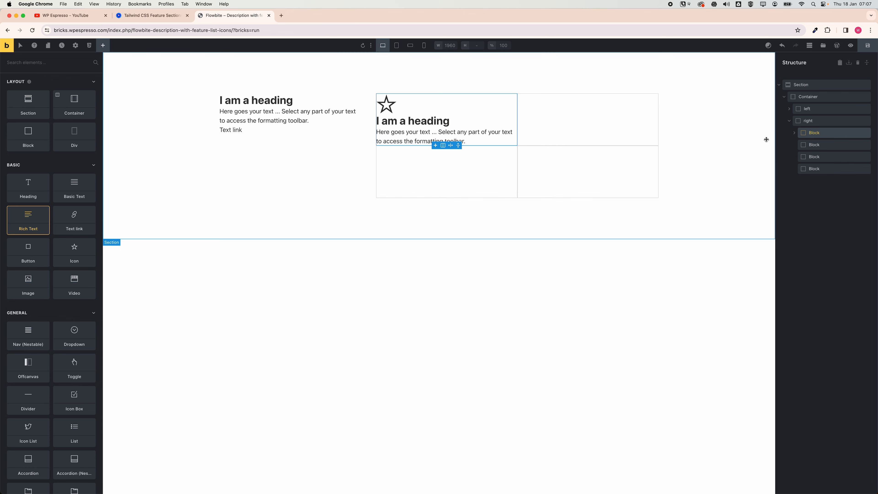
{"action": "left_click", "coordinate": [797, 135]}
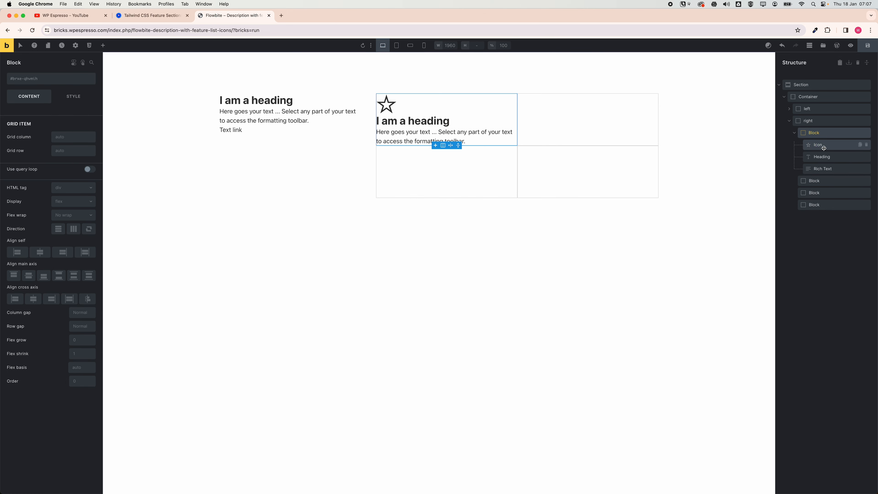
Apply BEM classes to the first block and its children using the name card_one_small_1_4.
{"action": "left_click", "coordinate": [794, 133]}
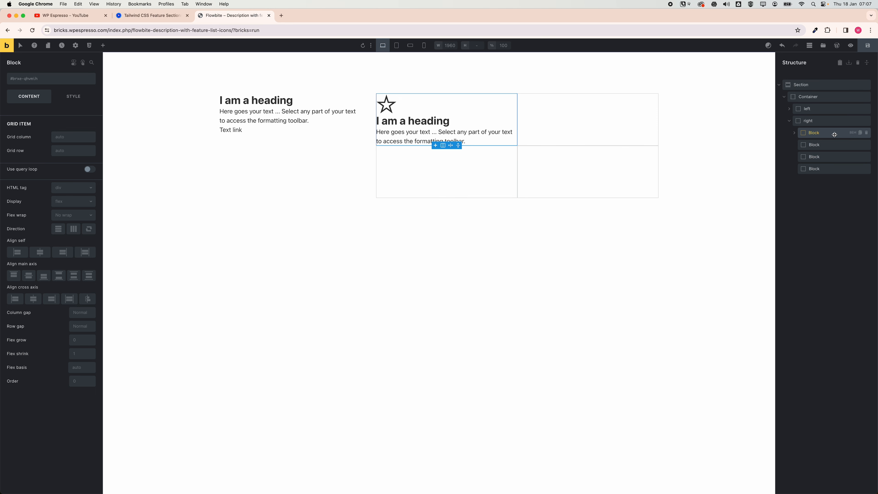
{"action": "left_click", "coordinate": [852, 132]}
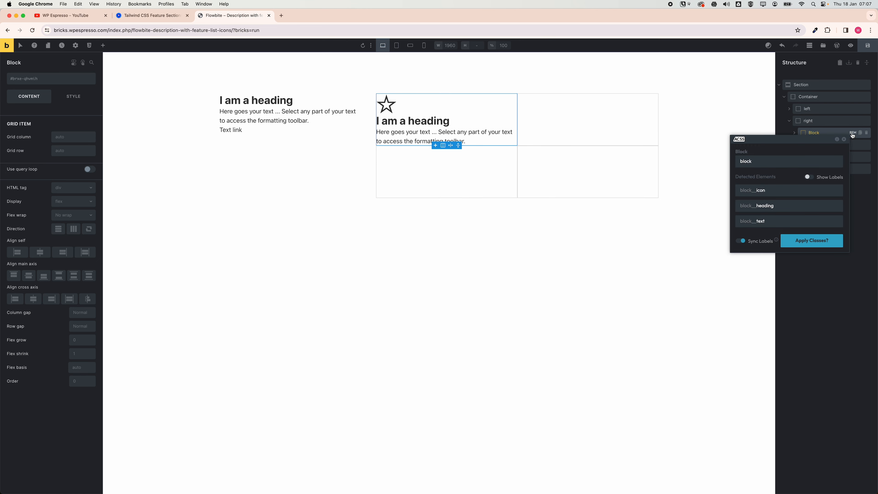
{"action": "left_click", "coordinate": [768, 161]}
{"action": "double_click", "coordinate": [771, 162]}
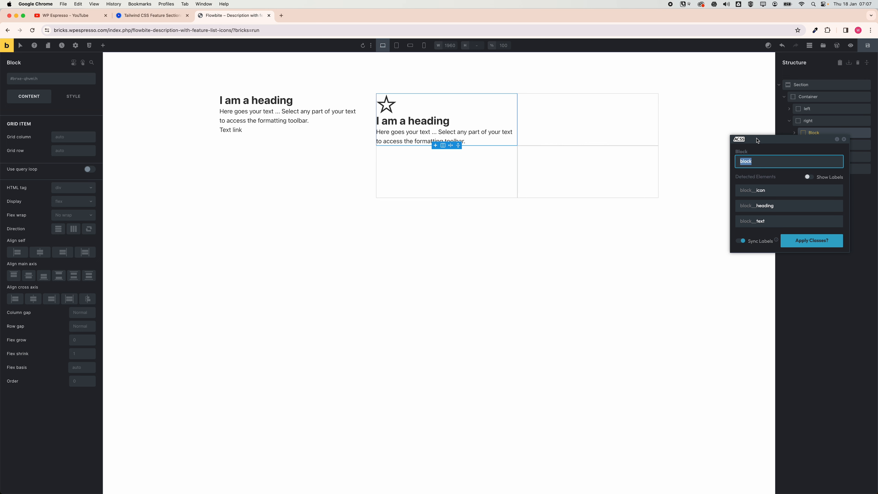
{"action": "type", "text": "card:"}
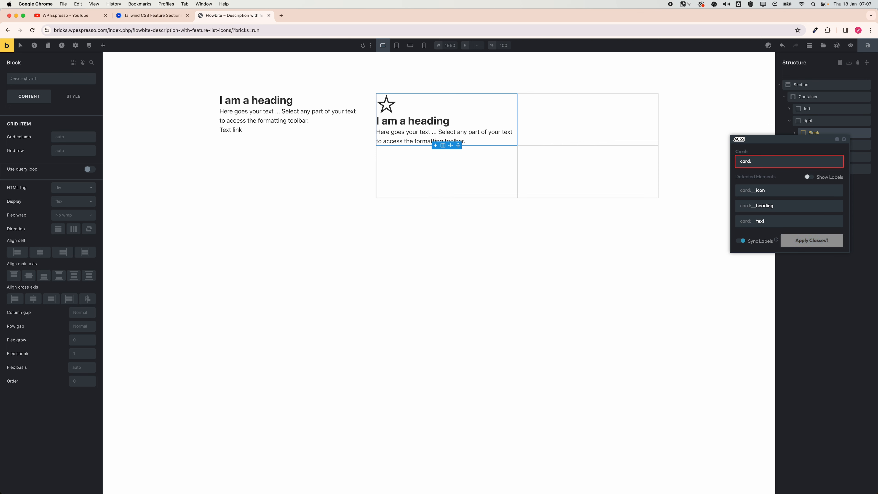
{"action": "key", "text": "BackSpace"}
{"action": "type", "text": "_one_"}
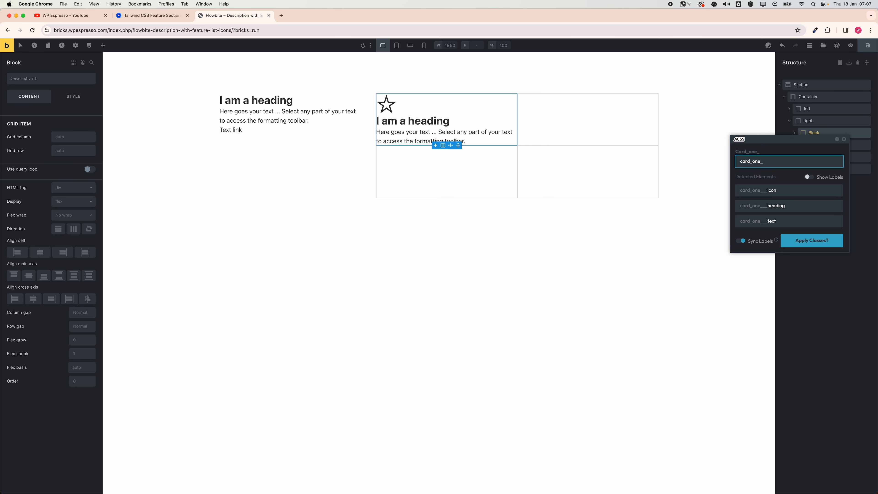
{"action": "type", "text": "small_17"}
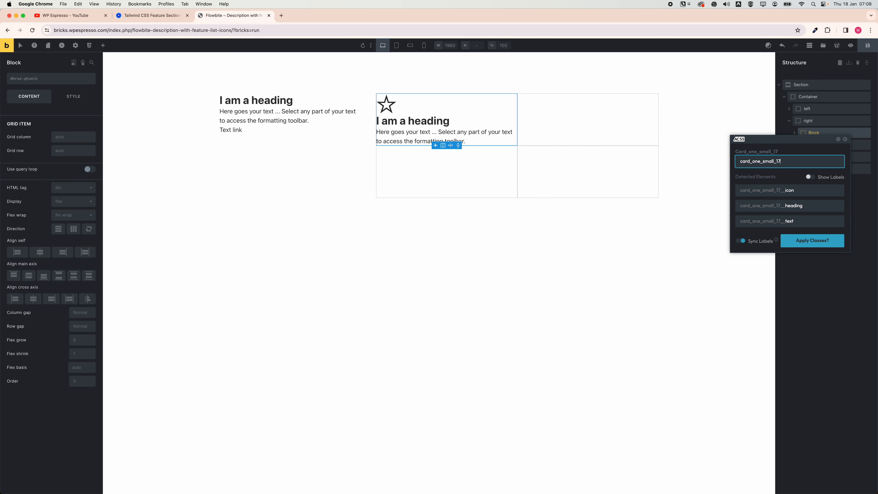
{"action": "key", "text": "BackSpace"}
{"action": "type", "text": "_4"}
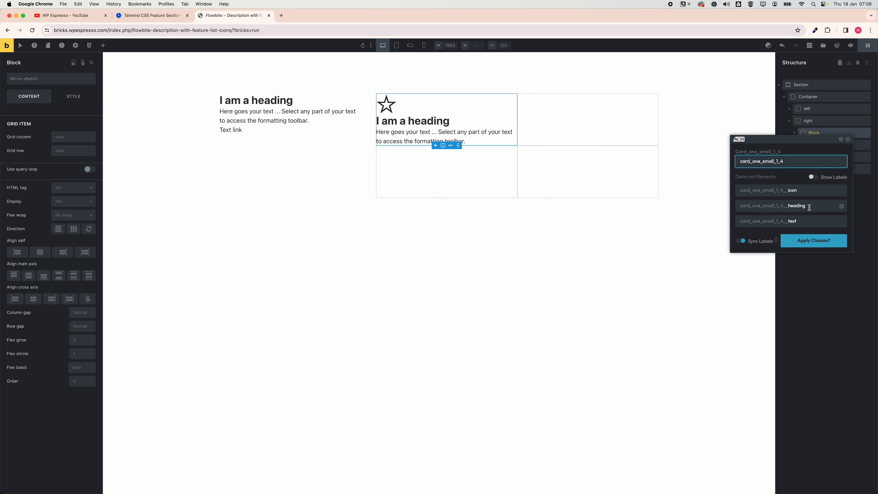
{"action": "left_click", "coordinate": [811, 241]}
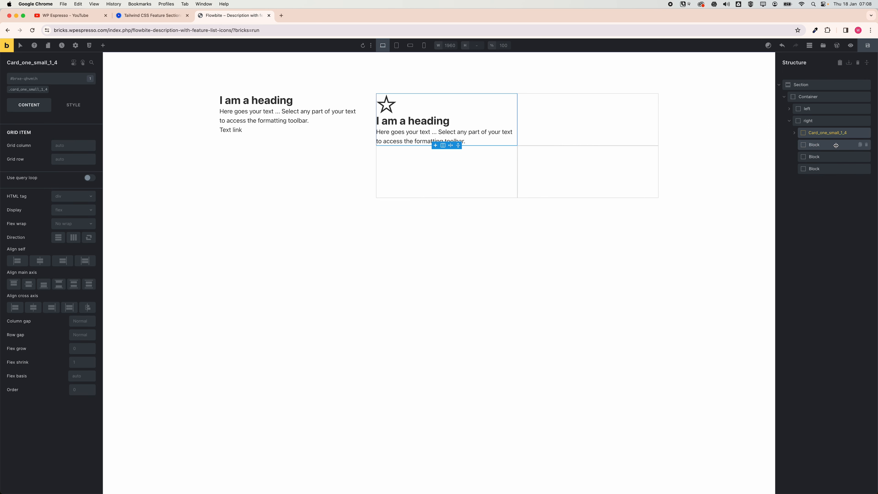
Delete the three remaining empty blocks from the right grid.
{"action": "left_click", "coordinate": [866, 145]}
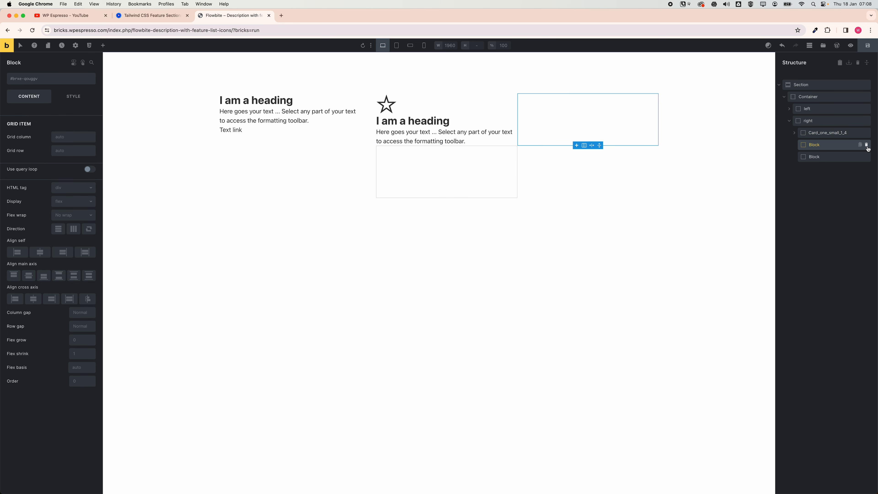
{"action": "left_click", "coordinate": [867, 145]}
{"action": "left_click", "coordinate": [866, 145]}
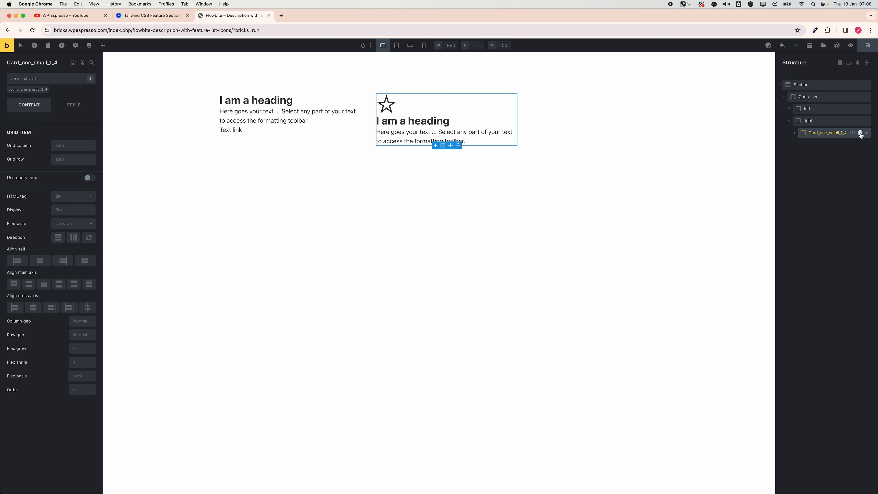
Duplicate the card_one_small_1_4 block three times to fill the grid.
{"action": "left_click", "coordinate": [860, 133]}
{"action": "left_click", "coordinate": [860, 132]}
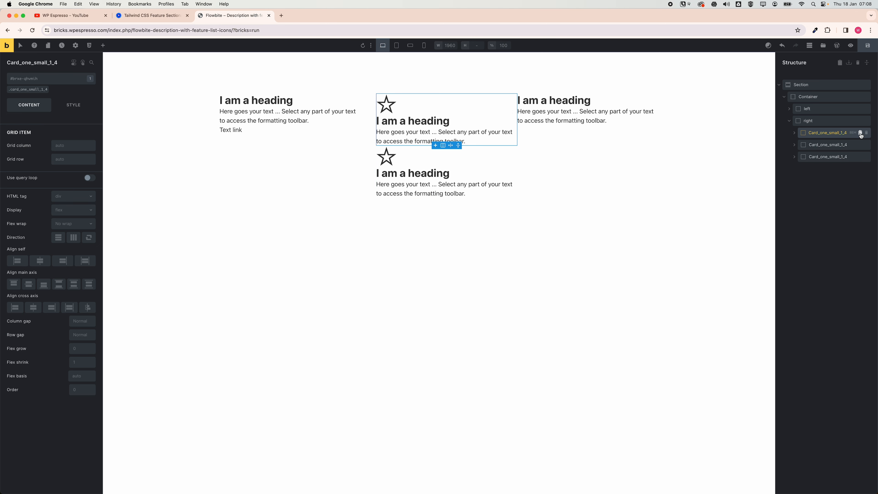
{"action": "left_click", "coordinate": [860, 133]}
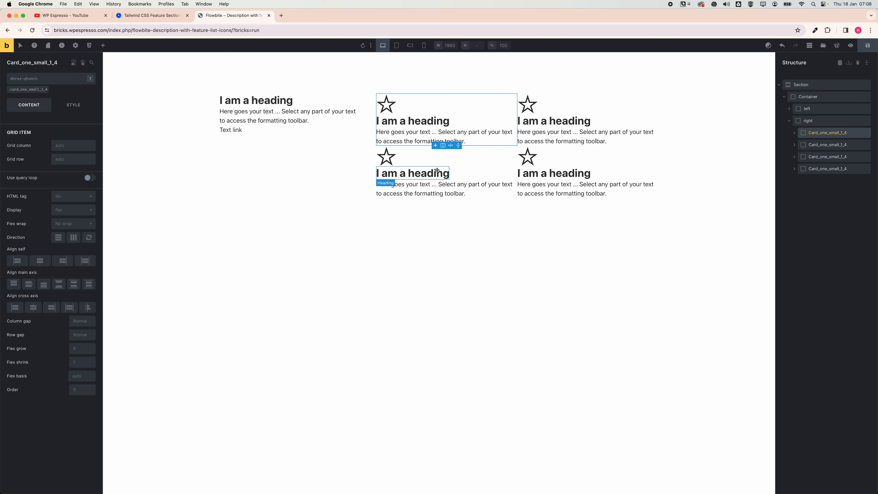
Replace the left heading text with "Designed for strong teams like yours" copied from the Flowbite reference.
{"action": "left_click", "coordinate": [267, 104]}
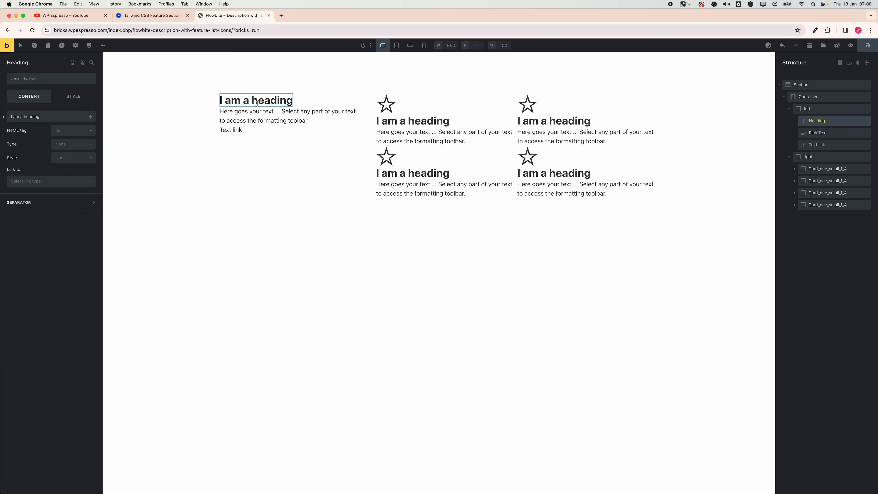
{"action": "left_click", "coordinate": [153, 16]}
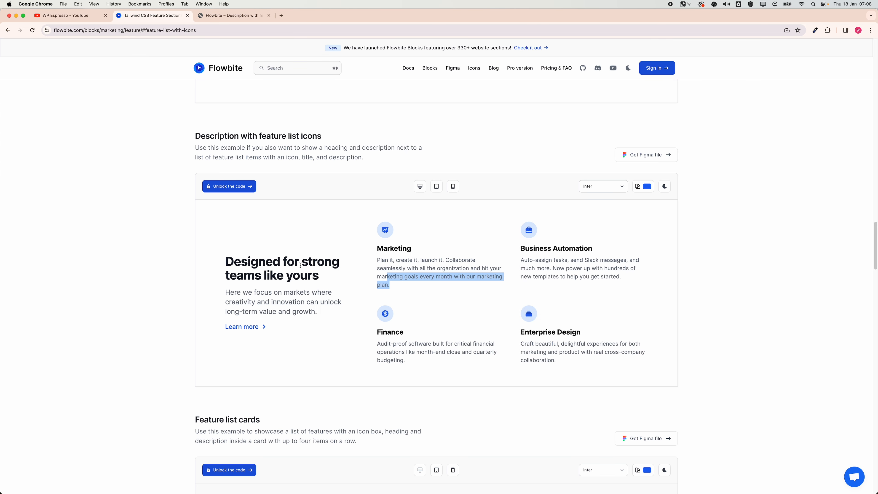
{"action": "mouse_move", "coordinate": [232, 261]}
{"action": "left_mouse_down"}
{"action": "mouse_move", "coordinate": [308, 277]}
{"action": "mouse_move", "coordinate": [226, 267]}
{"action": "left_mouse_up"}
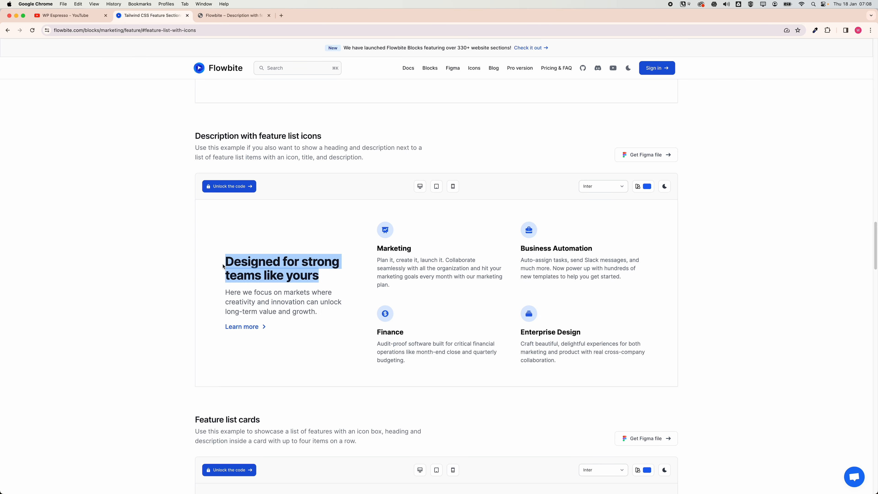
{"action": "key", "text": "super+c"}
{"action": "left_click", "coordinate": [232, 15]}
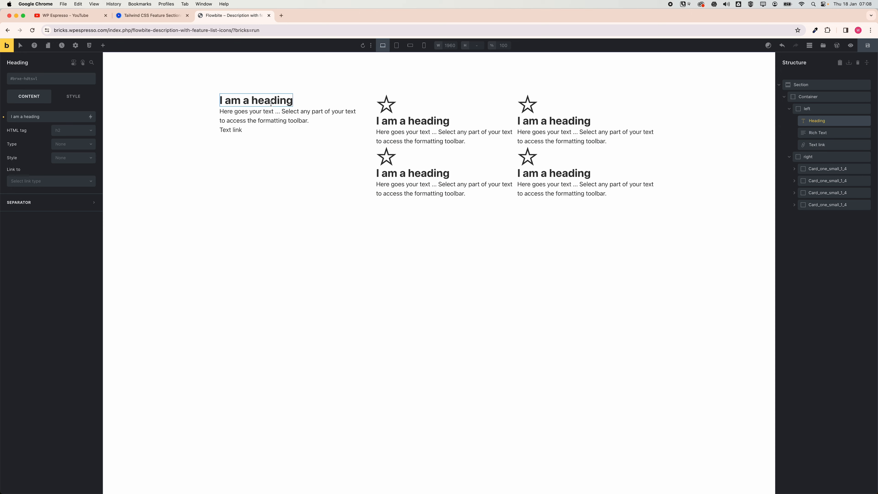
{"action": "triple_click", "coordinate": [50, 115]}
{"action": "key", "text": "super+v"}
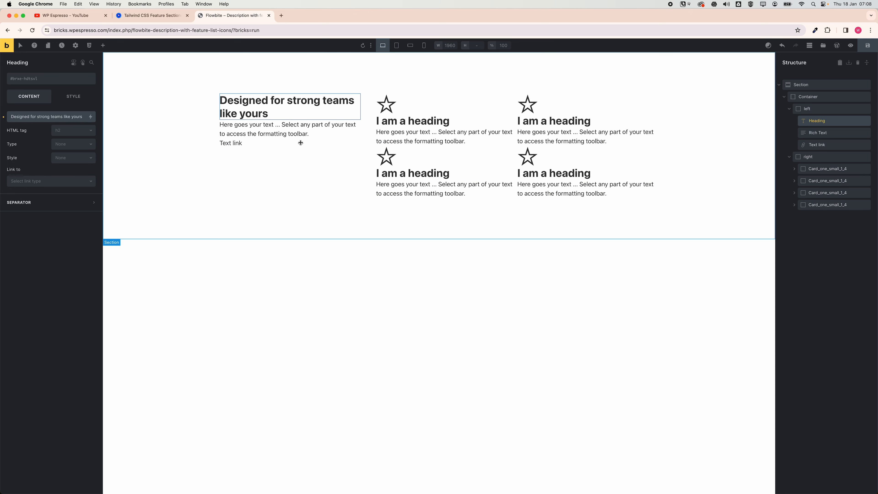
Replace the left rich text with the Flowbite description "Here we focus on markets where creativity and innovation can unlock long-term value and growth.".
{"action": "key", "text": "ctrl+shift+Tab"}
{"action": "left_click_drag", "start_coordinate": [325, 313], "coordinate": [226, 291]}
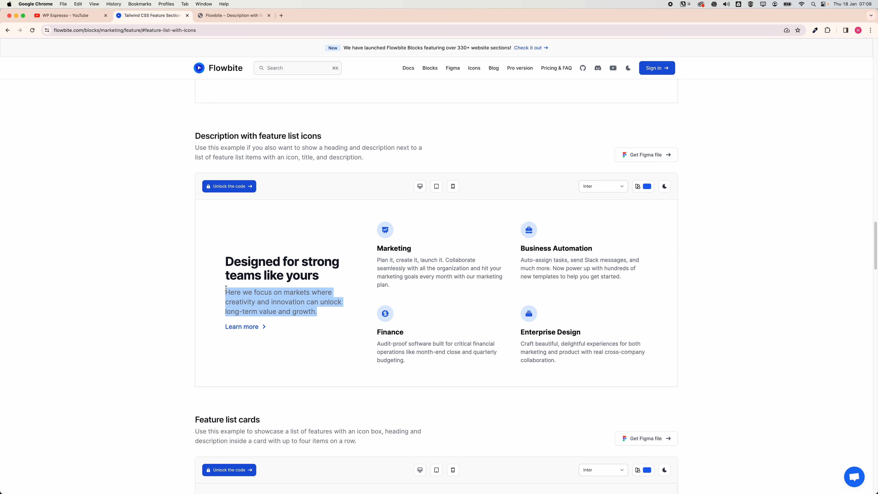
{"action": "key", "text": "super+c"}
{"action": "key", "text": "ctrl+Tab"}
{"action": "left_click", "coordinate": [257, 132]}
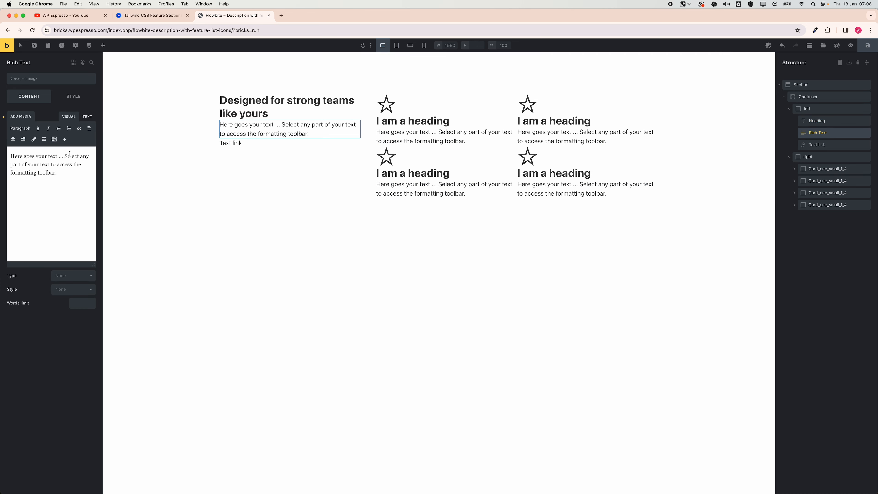
{"action": "left_click", "coordinate": [48, 138]}
{"action": "key", "text": "super+a"}
{"action": "key", "text": "super+v"}
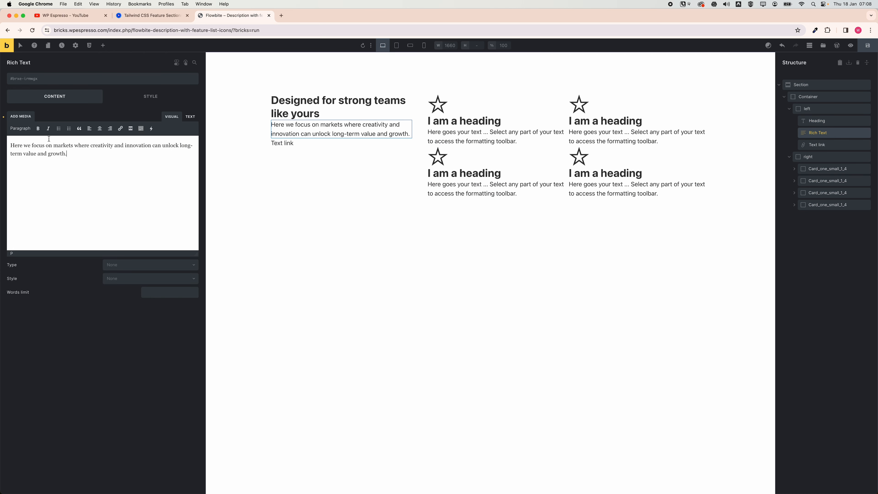
{"action": "left_click", "coordinate": [190, 119]}
{"action": "left_click", "coordinate": [172, 116]}
Change the left text link's label to "Learn more" copied from Flowbite and set its link type to External URL.
{"action": "left_click", "coordinate": [152, 15]}
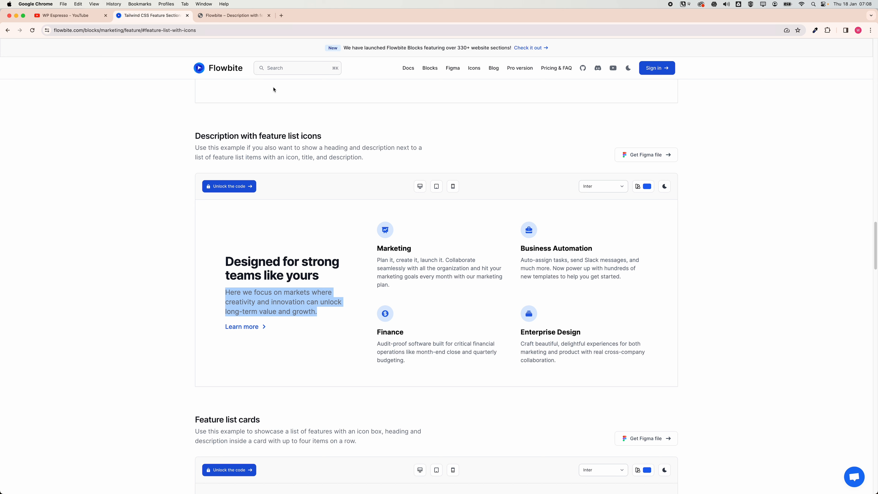
{"action": "left_click_drag", "start_coordinate": [226, 327], "coordinate": [259, 327]}
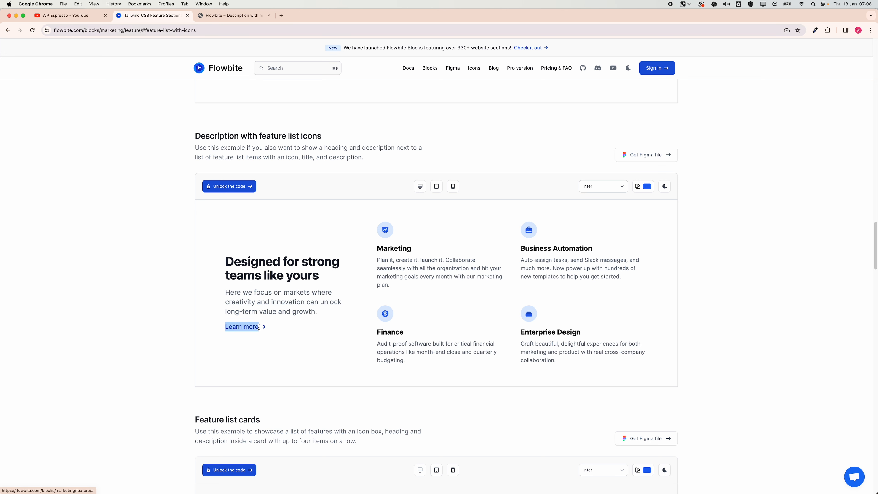
{"action": "key", "text": "super+c"}
{"action": "key", "text": "ctrl+Tab"}
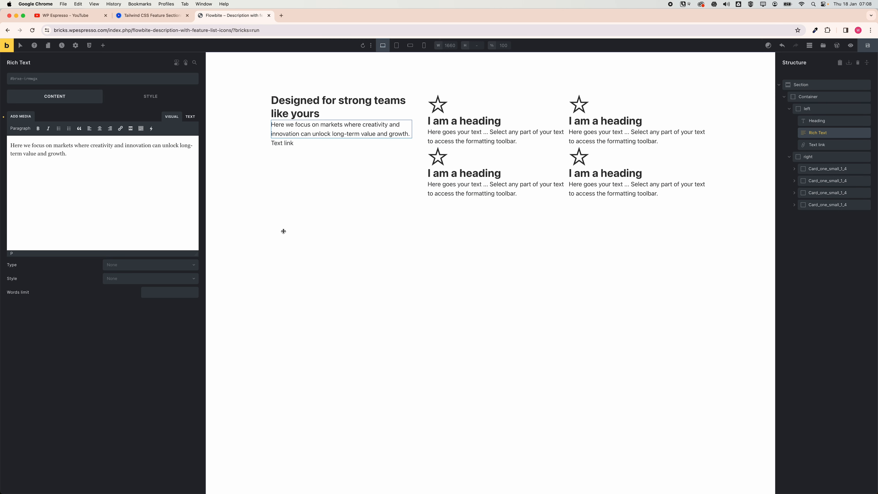
{"action": "left_click", "coordinate": [279, 145]}
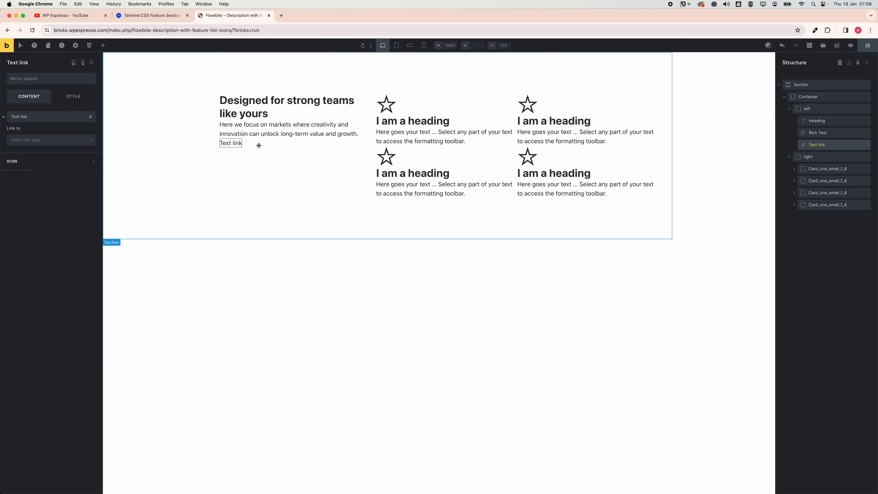
{"action": "left_click", "coordinate": [41, 117]}
{"action": "key", "text": "super+a"}
{"action": "key", "text": "super+v"}
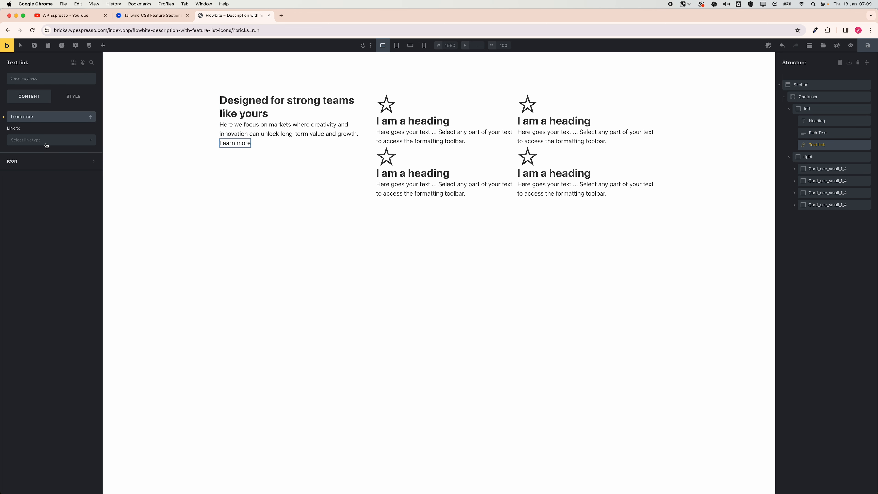
{"action": "left_click", "coordinate": [65, 141]}
{"action": "left_click", "coordinate": [36, 162]}
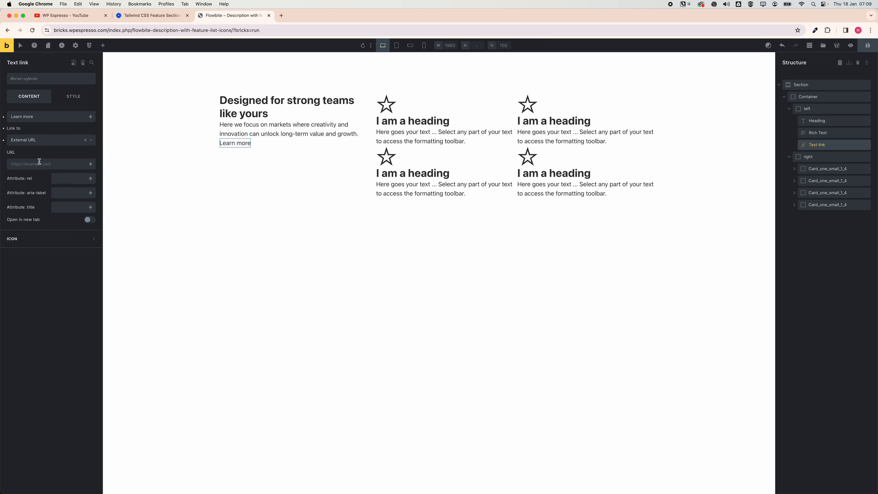
{"action": "left_click", "coordinate": [36, 163]}
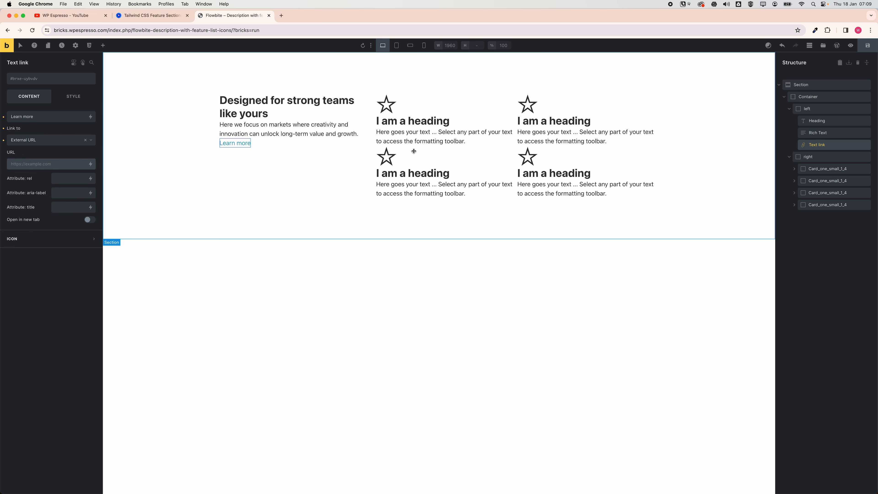
Replace the first card's star icon with an open box icon from the Fontawesome - Solid library.
{"action": "left_click", "coordinate": [391, 107]}
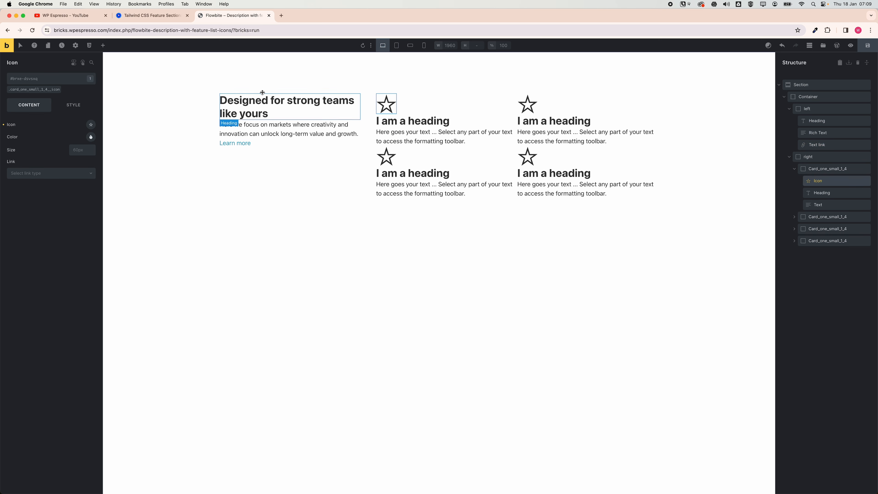
{"action": "left_click", "coordinate": [152, 15]}
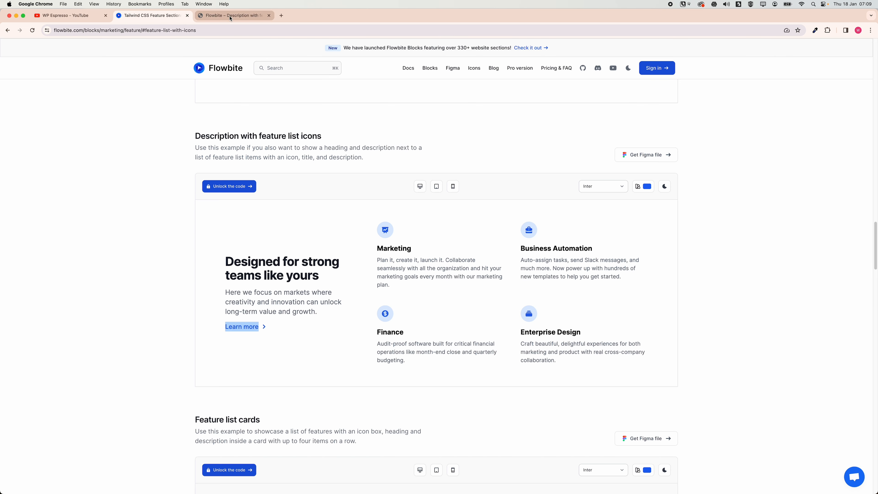
{"action": "left_click", "coordinate": [230, 16]}
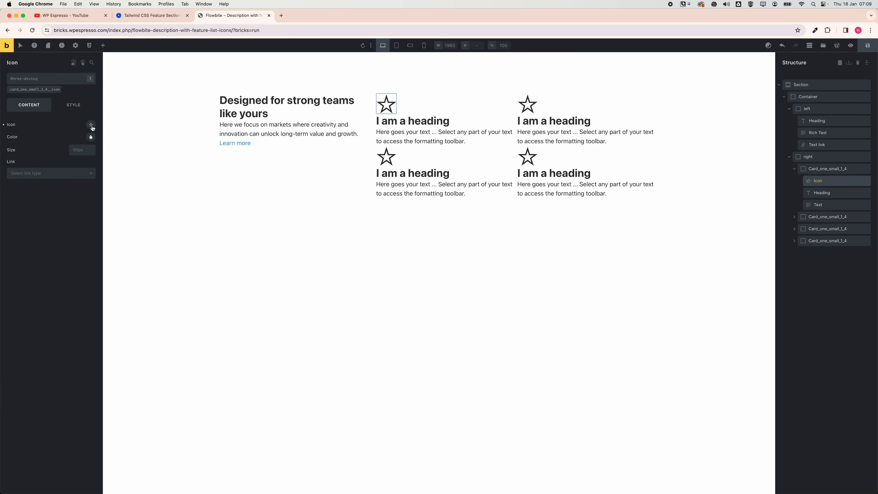
{"action": "left_click", "coordinate": [91, 125]}
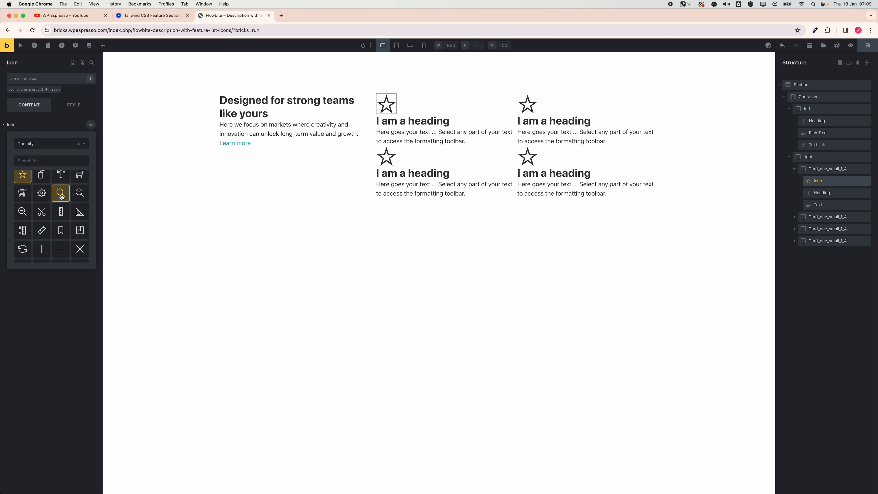
{"action": "left_click", "coordinate": [45, 151]}
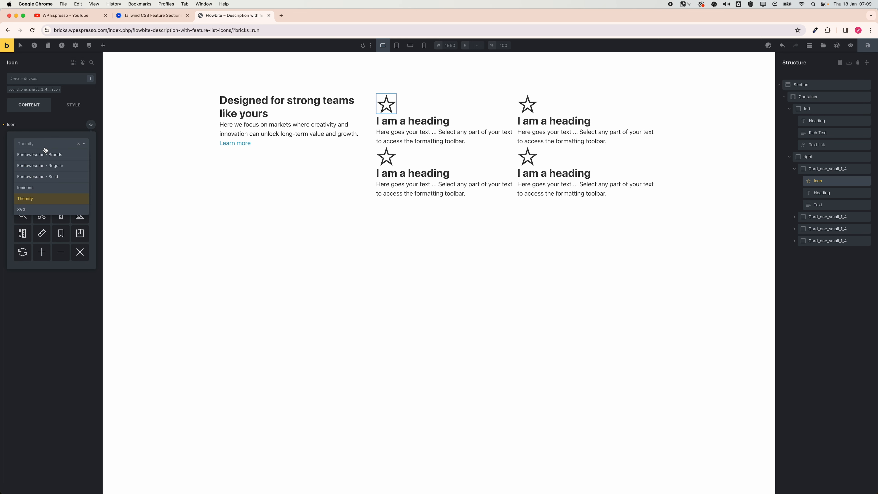
{"action": "left_click", "coordinate": [54, 176]}
{"action": "scroll", "coordinate": [64, 214], "scroll_direction": "down", "scroll_amount": 5}
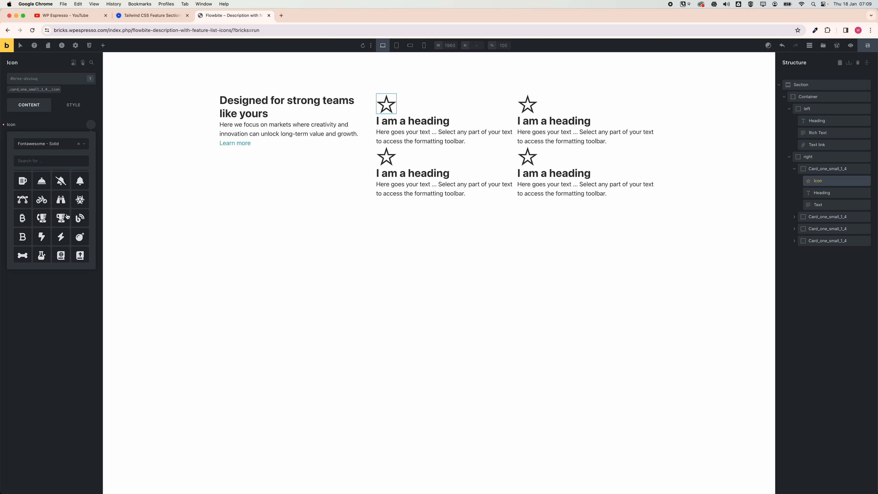
{"action": "scroll", "coordinate": [64, 218], "scroll_direction": "down", "scroll_amount": 8}
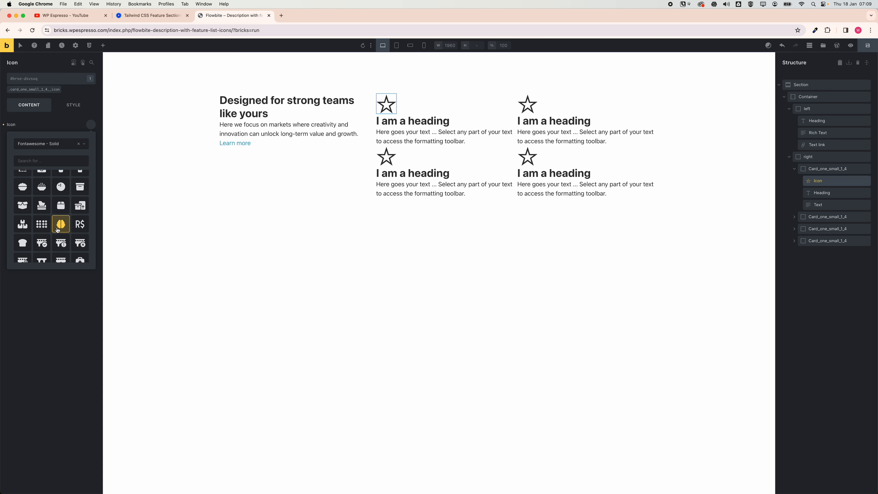
{"action": "left_click", "coordinate": [23, 205]}
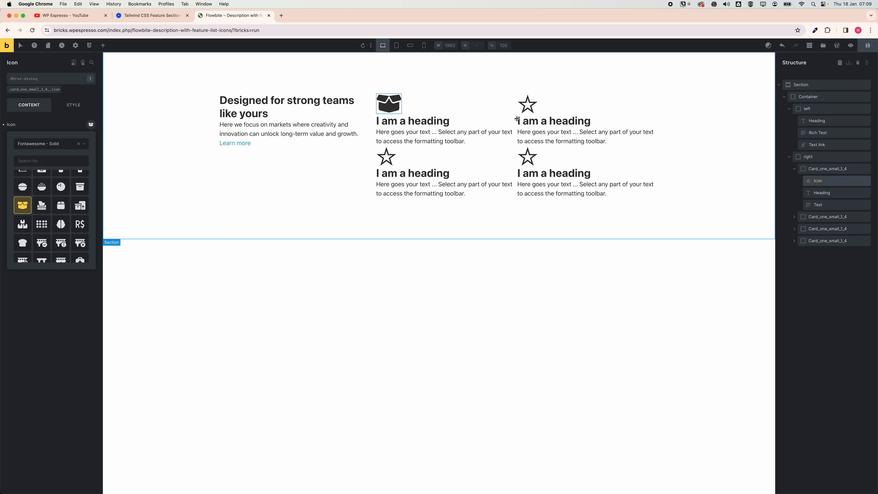
Replace the second card's star icon with a bus icon from the Fontawesome - Solid library.
{"action": "left_click", "coordinate": [525, 110]}
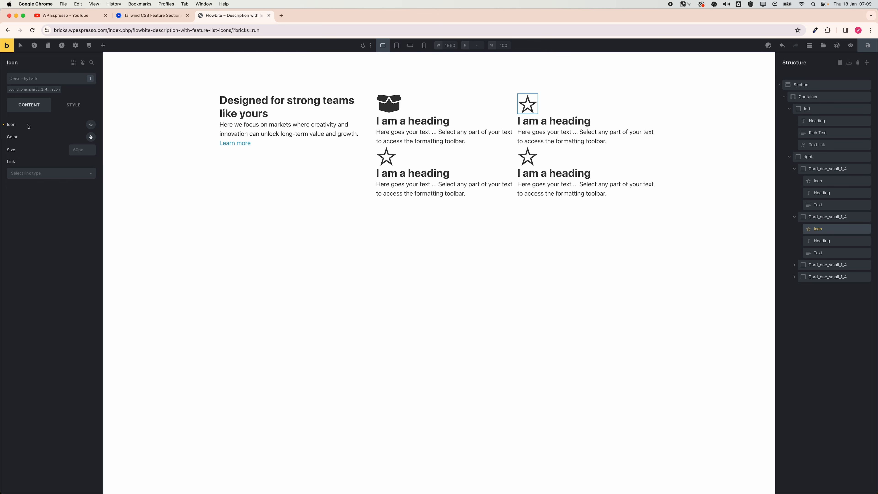
{"action": "left_click", "coordinate": [91, 125]}
{"action": "scroll", "coordinate": [65, 186], "scroll_direction": "down", "scroll_amount": 10}
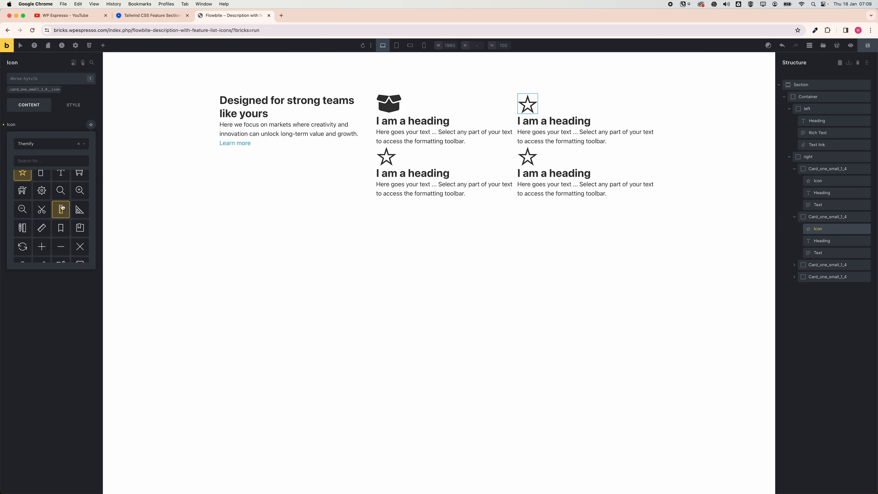
{"action": "left_click", "coordinate": [50, 148]}
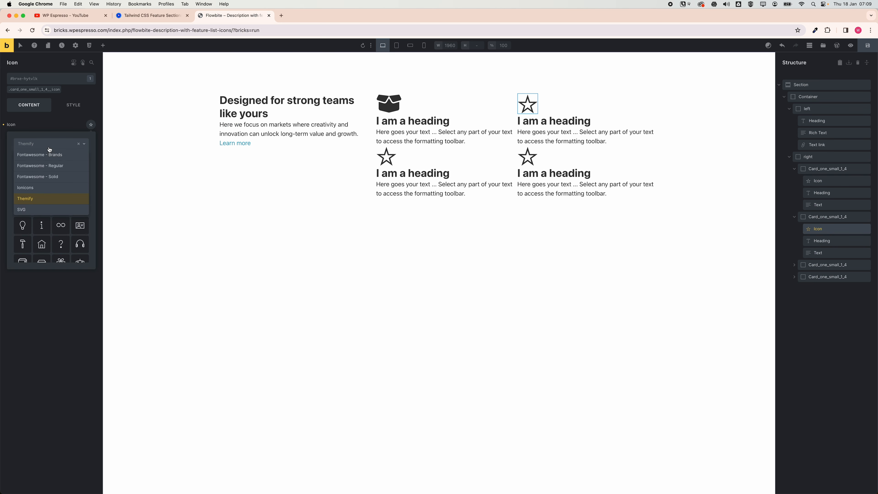
{"action": "left_click", "coordinate": [49, 177]}
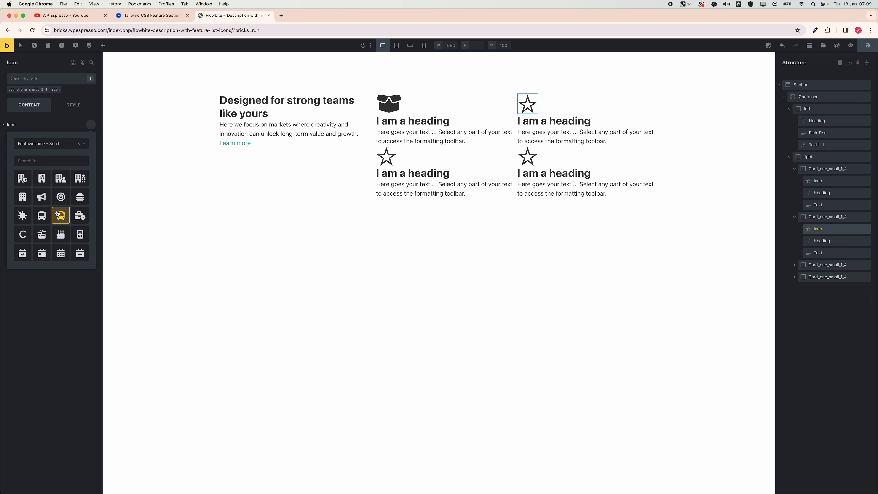
{"action": "left_click", "coordinate": [58, 220]}
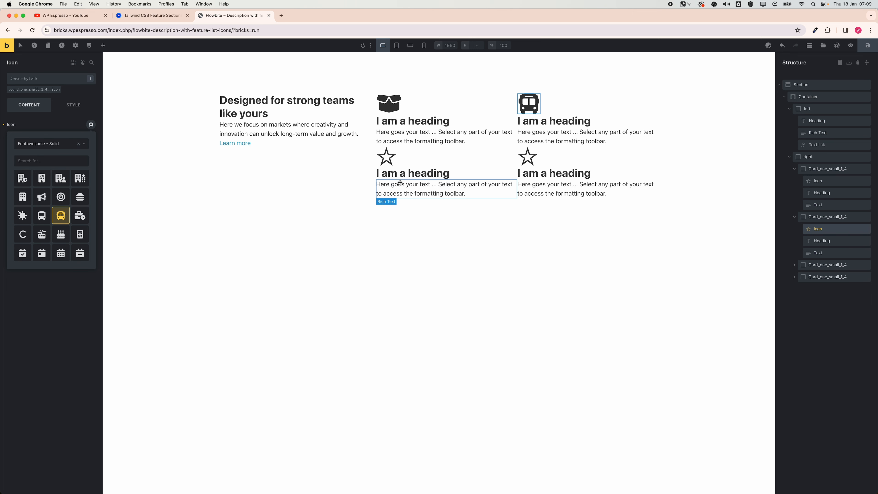
Replace the third card's star icon with a shopping basket icon from the Fontawesome - Solid library.
{"action": "left_click", "coordinate": [386, 162]}
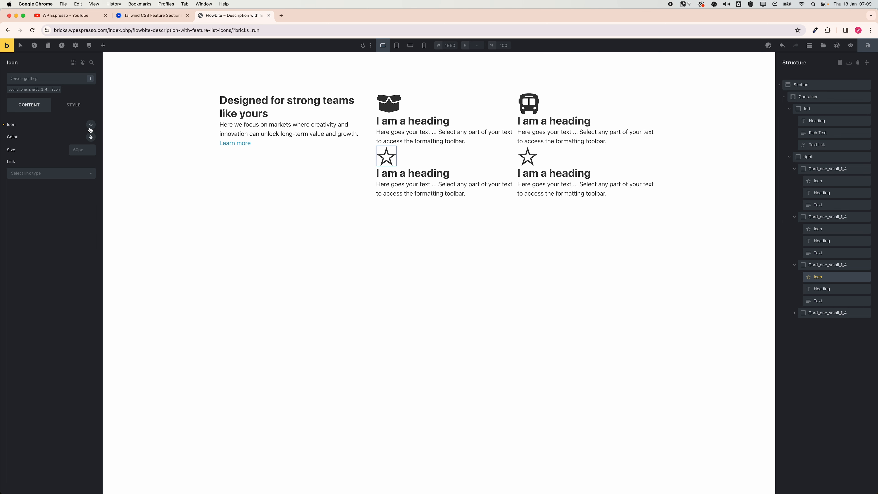
{"action": "left_click", "coordinate": [91, 125]}
{"action": "left_click", "coordinate": [38, 148]}
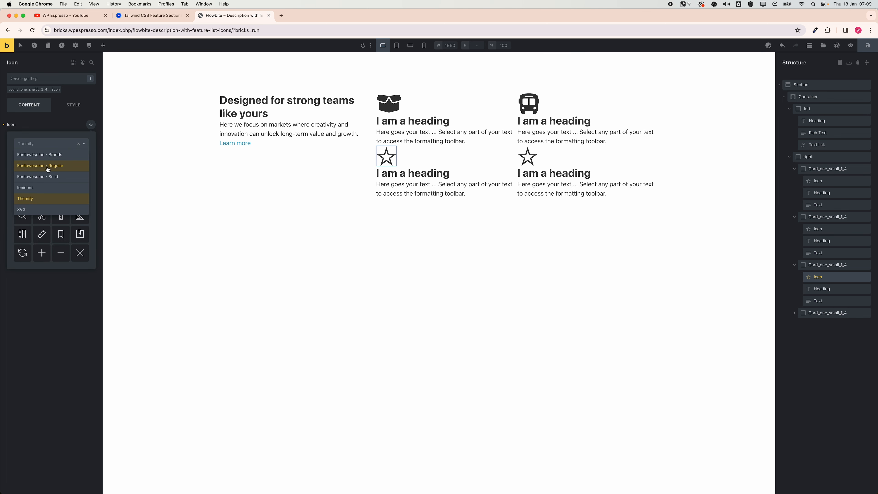
{"action": "left_click", "coordinate": [49, 177]}
{"action": "scroll", "coordinate": [67, 229], "scroll_direction": "down", "scroll_amount": 8}
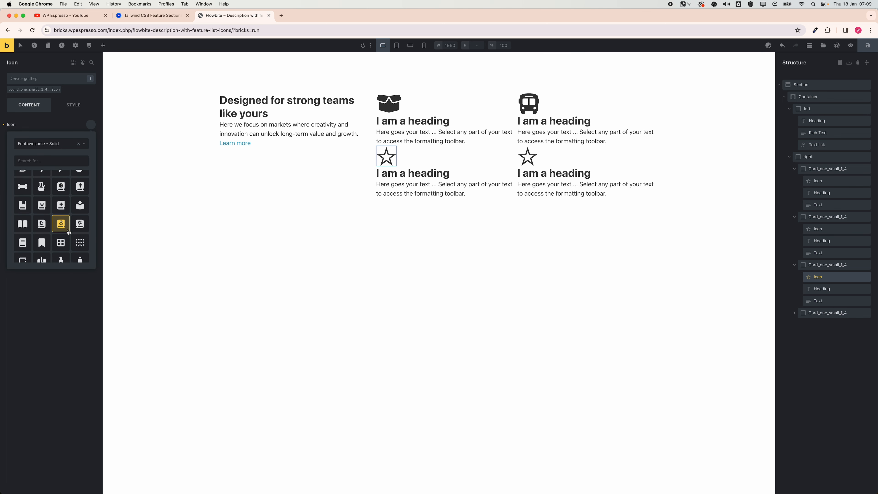
{"action": "scroll", "coordinate": [68, 232], "scroll_direction": "up", "scroll_amount": 10}
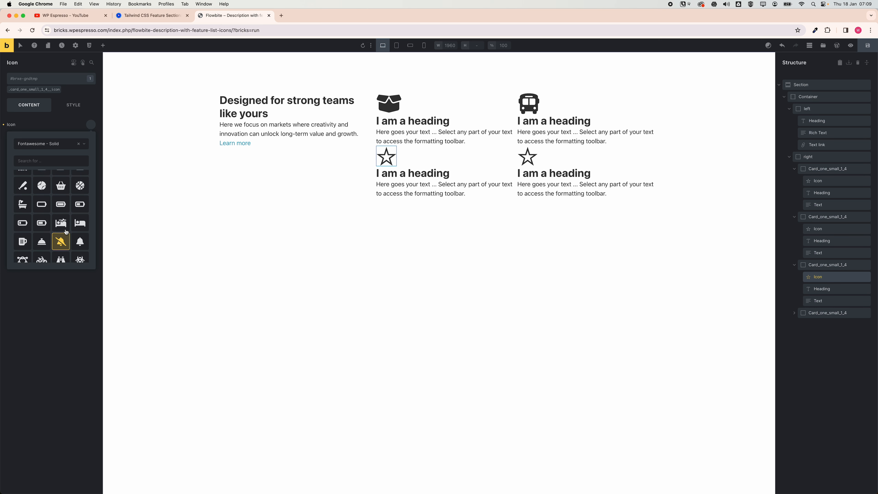
{"action": "left_click", "coordinate": [61, 189]}
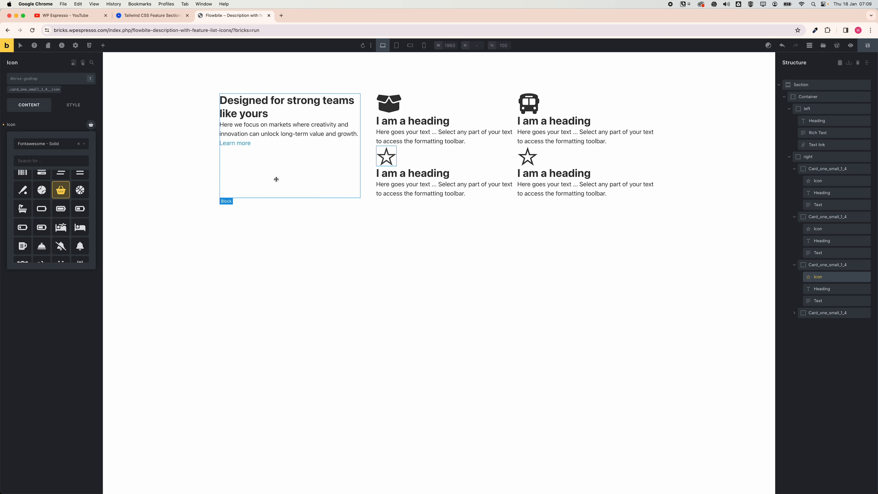
Replace the fourth card's star icon with a cloud upload icon from the Fontawesome - Solid library.
{"action": "left_click", "coordinate": [527, 157]}
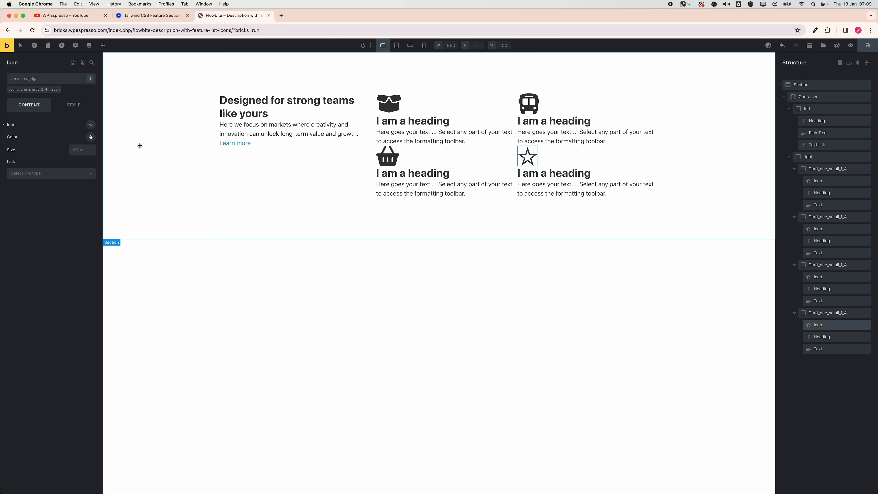
{"action": "left_click", "coordinate": [91, 125]}
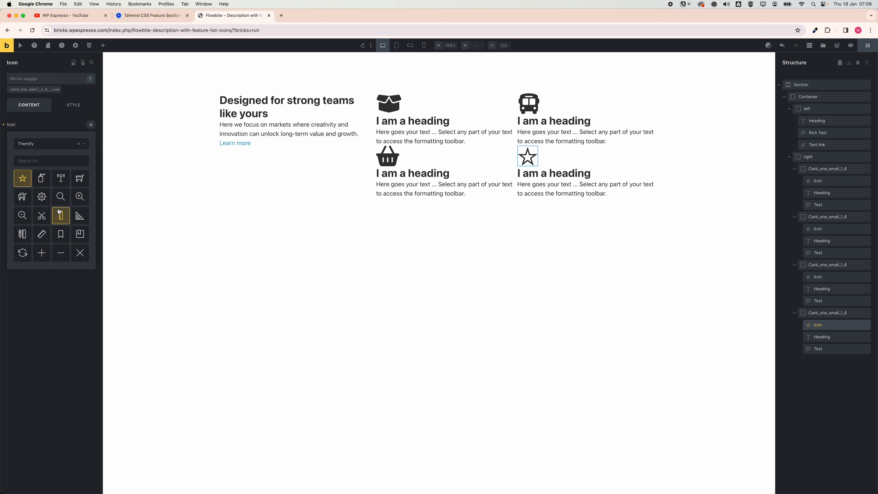
{"action": "left_click", "coordinate": [39, 143]}
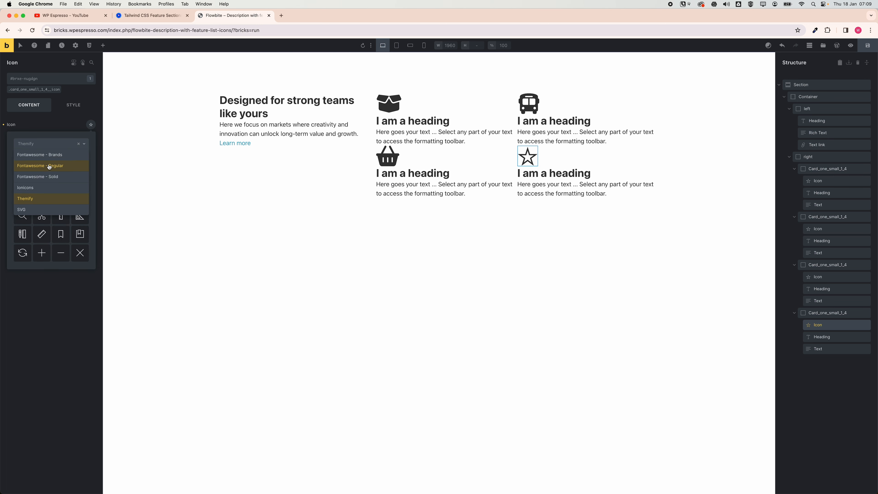
{"action": "left_click", "coordinate": [48, 177]}
{"action": "scroll", "coordinate": [61, 199], "scroll_direction": "down", "scroll_amount": 10}
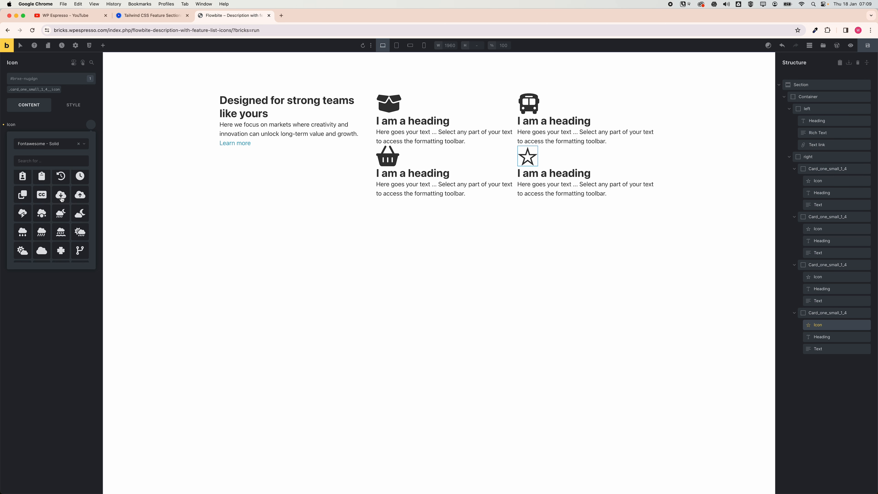
{"action": "scroll", "coordinate": [61, 208], "scroll_direction": "up", "scroll_amount": 2}
{"action": "left_click", "coordinate": [79, 221]}
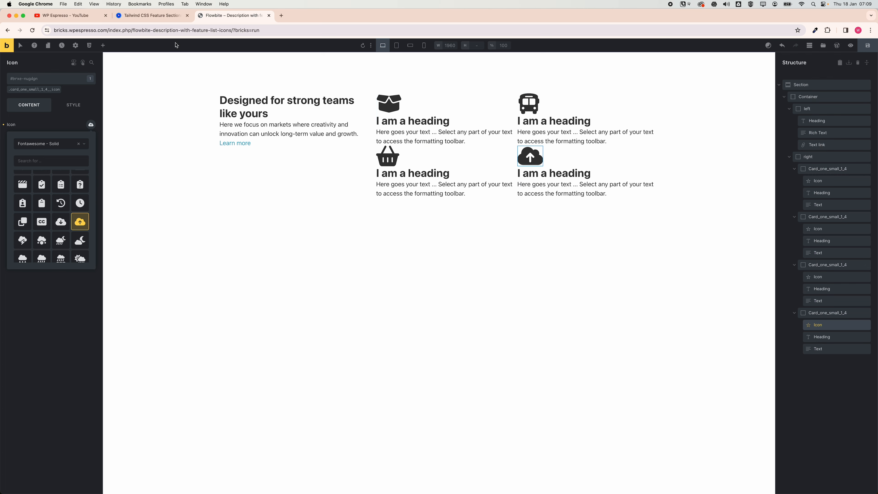
Copy the heading "Marketing" from the Flowbite page and paste it as the first card's heading.
{"action": "left_click", "coordinate": [152, 15]}
{"action": "left_click_drag", "start_coordinate": [379, 248], "coordinate": [415, 252]}
{"action": "key", "text": "super+c"}
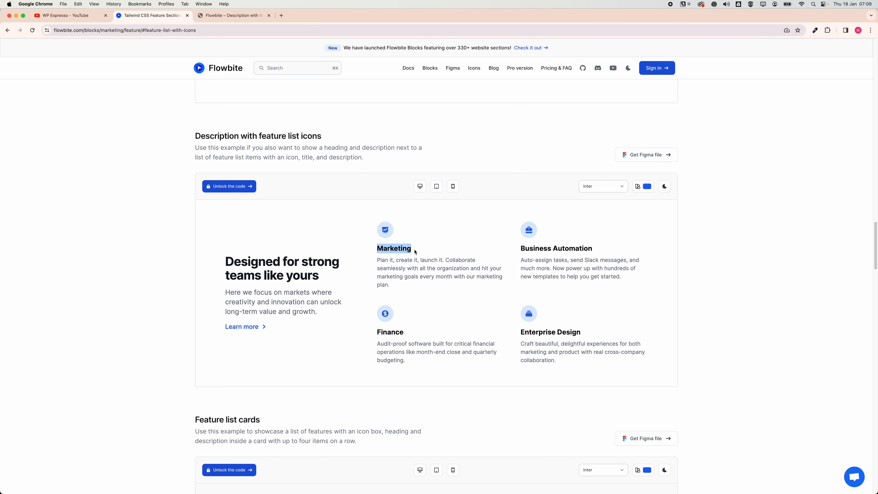
{"action": "left_click", "coordinate": [234, 15]}
{"action": "left_click", "coordinate": [400, 125]}
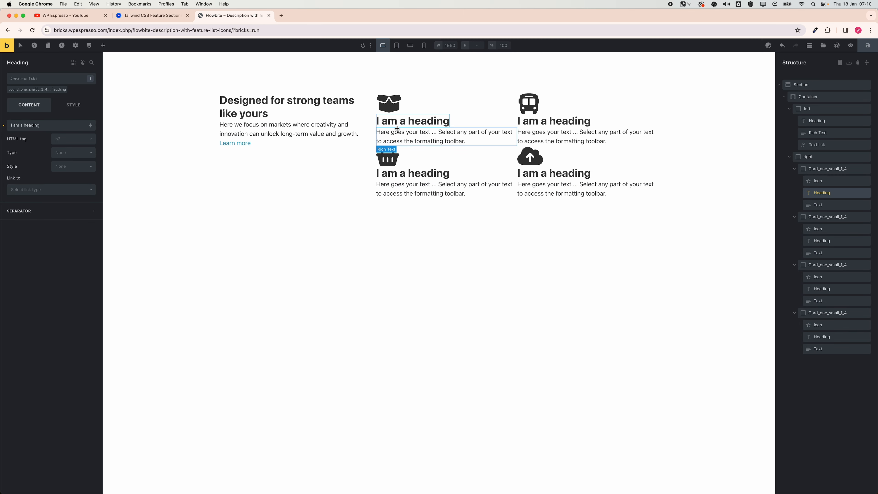
{"action": "triple_click", "coordinate": [62, 125]}
{"action": "key", "text": "super+v"}
Copy the Marketing description from the Flowbite page and paste it as the first card's text.
{"action": "key", "text": "super+alt+Left"}
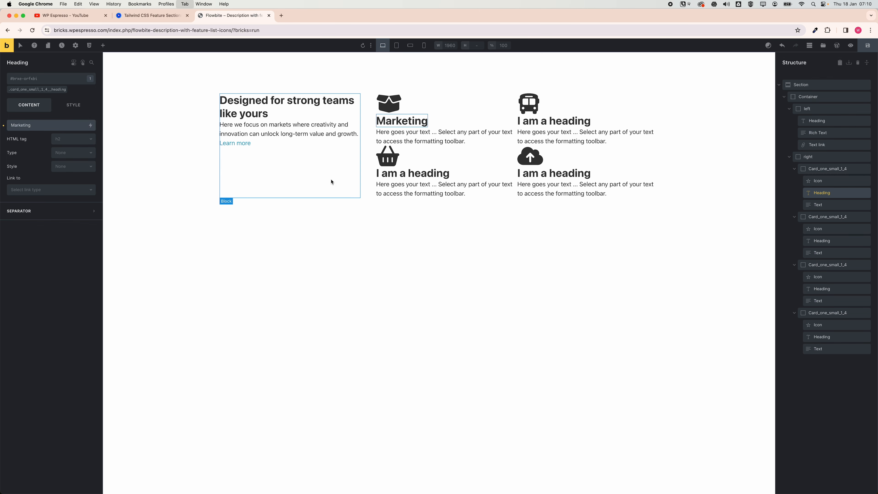
{"action": "left_click_drag", "start_coordinate": [376, 258], "coordinate": [419, 285]}
{"action": "key", "text": "super+c"}
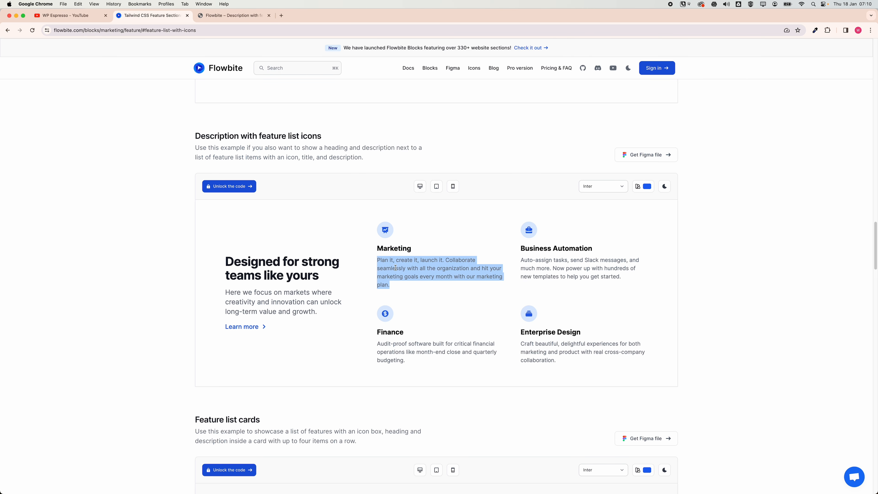
{"action": "key", "text": "super+alt+Right"}
{"action": "left_click", "coordinate": [410, 141]}
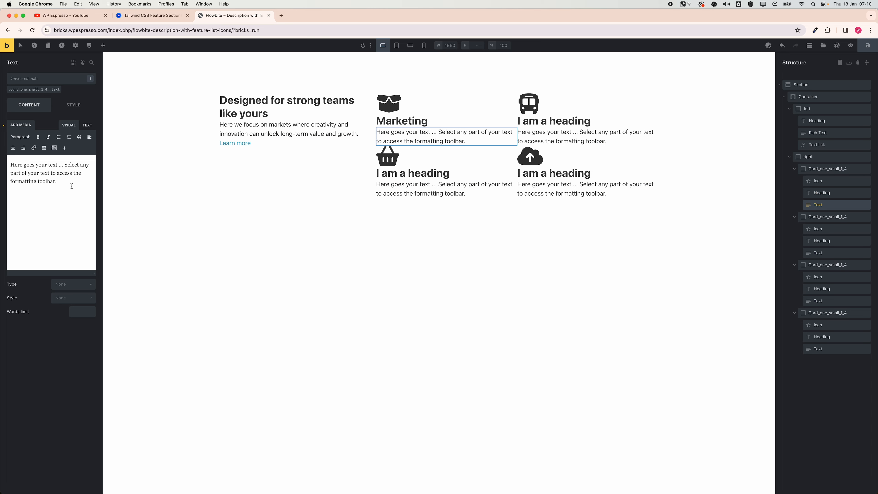
{"action": "left_click_drag", "start_coordinate": [72, 186], "coordinate": [1, 133]}
{"action": "key", "text": "super+v"}
Copy "Business Automation" from the Flowbite page and paste it as the second card's heading.
{"action": "key", "text": "super+alt+Left"}
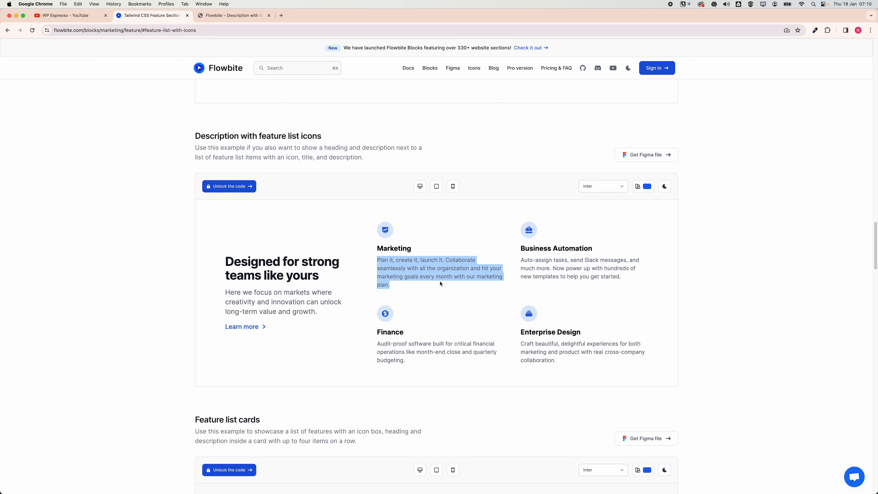
{"action": "left_click_drag", "start_coordinate": [521, 245], "coordinate": [593, 248]}
{"action": "key", "text": "super+c"}
{"action": "key", "text": "super+alt+Right"}
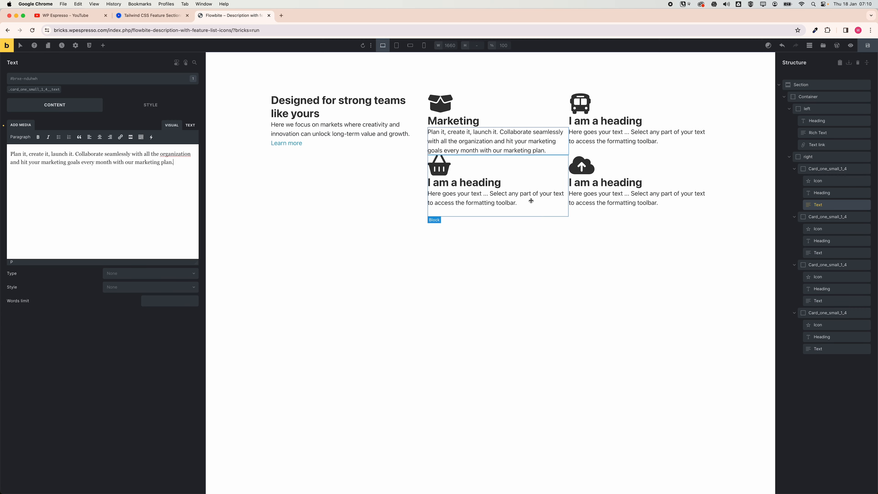
{"action": "left_click", "coordinate": [617, 126]}
{"action": "triple_click", "coordinate": [44, 129]}
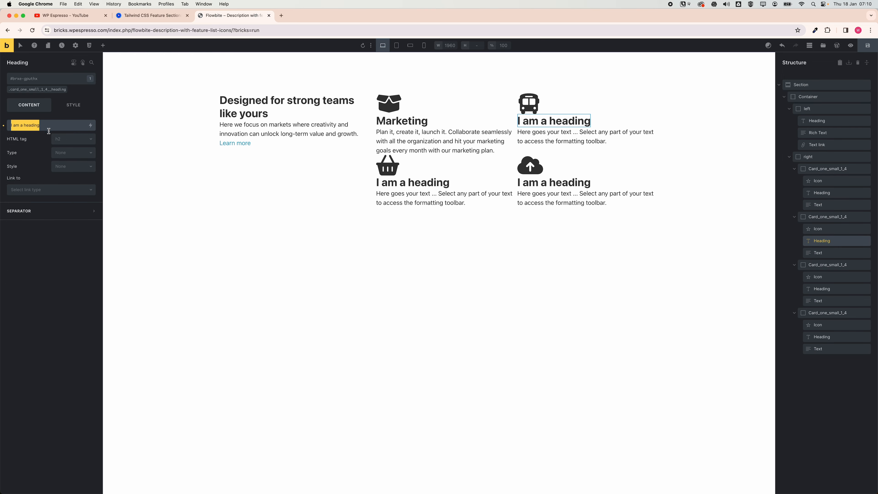
{"action": "key", "text": "super+v"}
Copy the Business Automation description from the Flowbite page and paste it as the second card's text.
{"action": "key", "text": "super+alt+Left"}
{"action": "left_click_drag", "start_coordinate": [621, 289], "coordinate": [521, 259]}
{"action": "key", "text": "super+alt+Right"}
{"action": "left_click", "coordinate": [584, 136]}
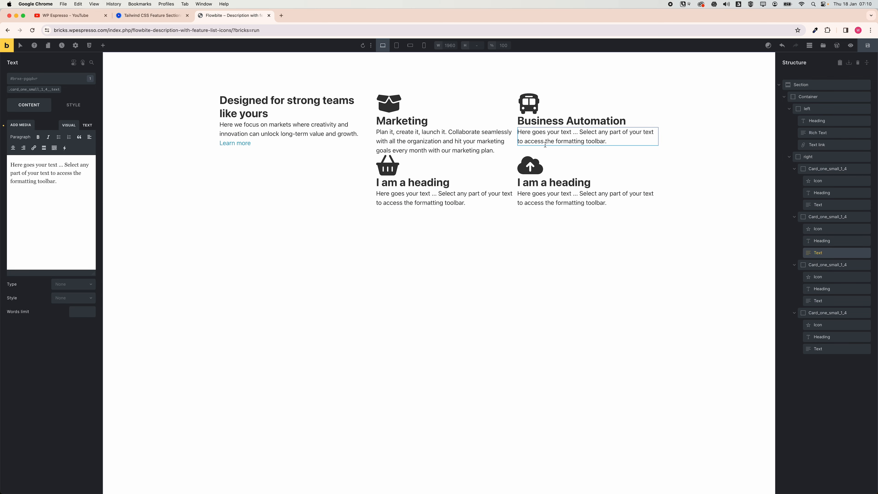
{"action": "left_click_drag", "start_coordinate": [30, 162], "coordinate": [1, 155]}
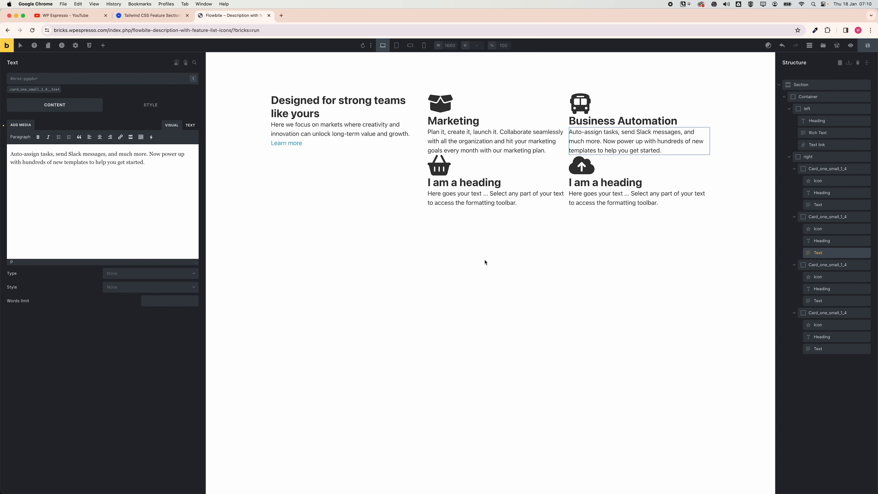
Copy "Finance" from the Flowbite page and paste it as the third card's heading.
{"action": "key", "text": "ctrl+shift+Tab"}
{"action": "left_click_drag", "start_coordinate": [412, 334], "coordinate": [372, 335]}
{"action": "key", "text": "super+c"}
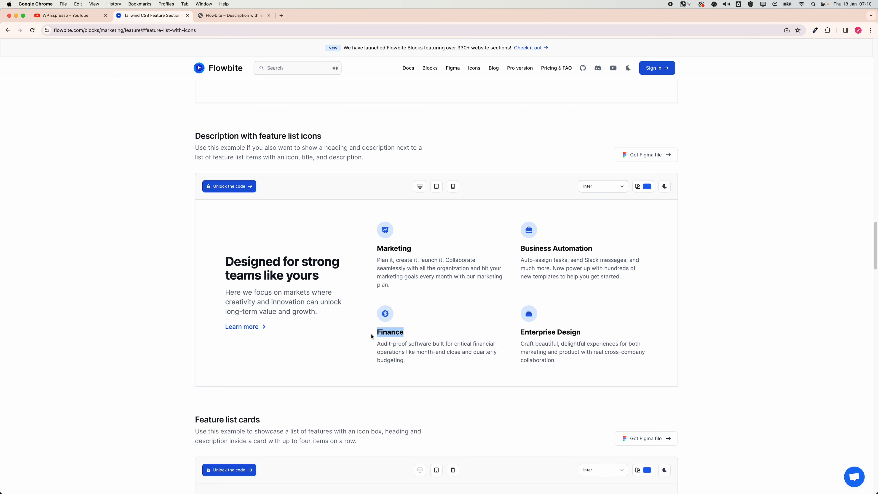
{"action": "key", "text": "ctrl+Tab"}
{"action": "left_click", "coordinate": [426, 186]}
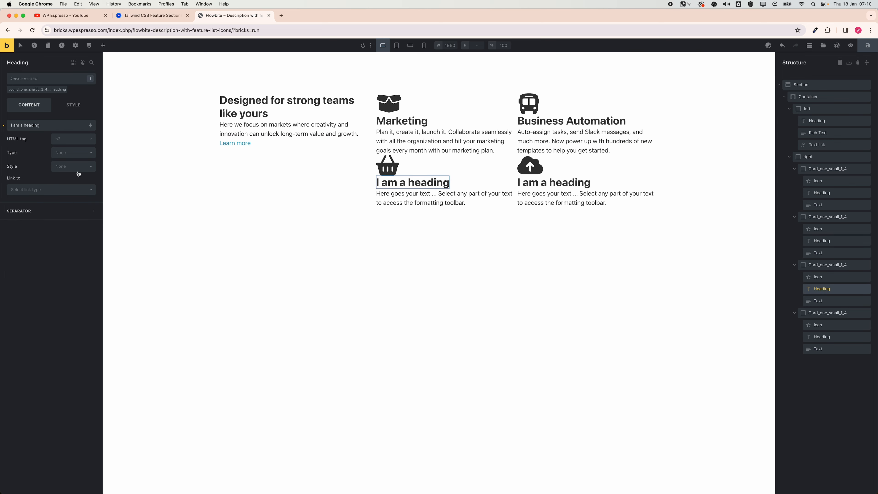
{"action": "left_click_drag", "start_coordinate": [56, 126], "coordinate": [12, 127]}
{"action": "key", "text": "super+v"}
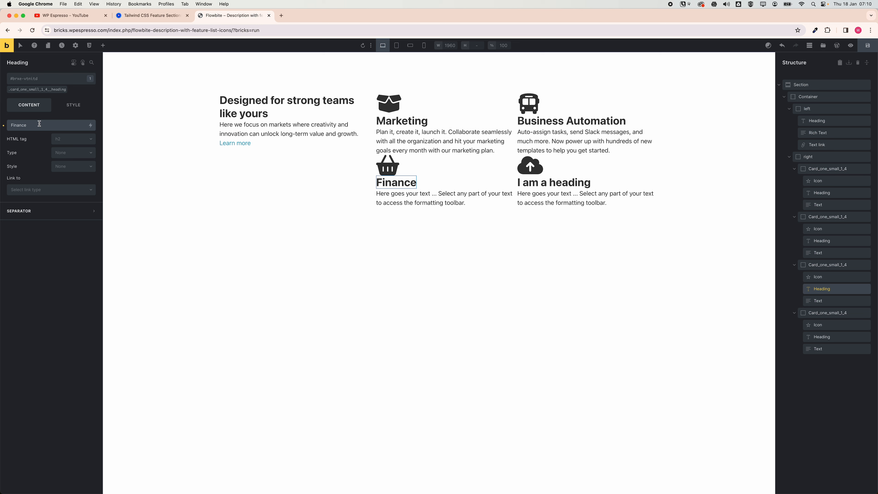
Copy the Finance description from the Flowbite page and paste it as the third card's text.
{"action": "key", "text": "ctrl+shift+Tab"}
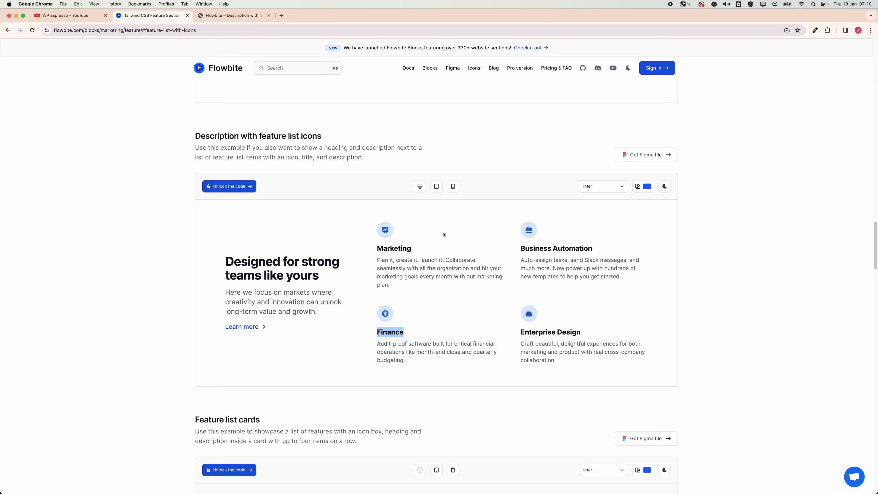
{"action": "left_click_drag", "start_coordinate": [406, 360], "coordinate": [377, 342]}
{"action": "key", "text": "super+c"}
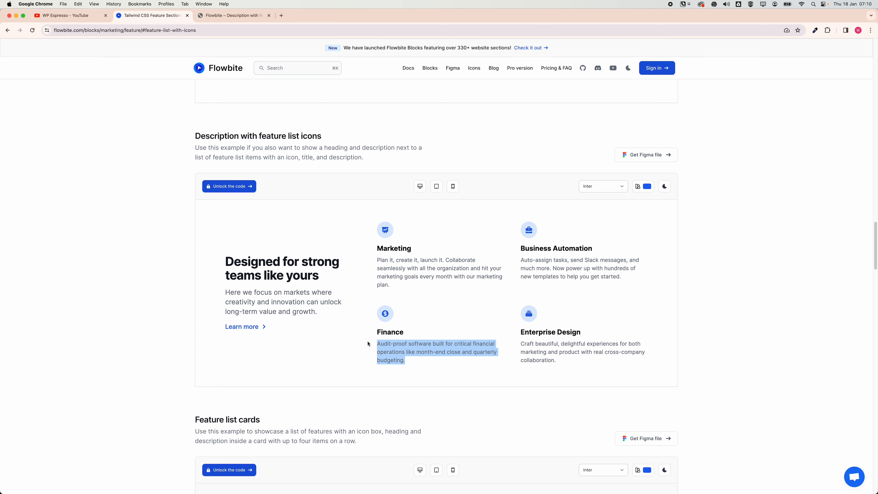
{"action": "key", "text": "ctrl+Tab"}
{"action": "left_click", "coordinate": [403, 202]}
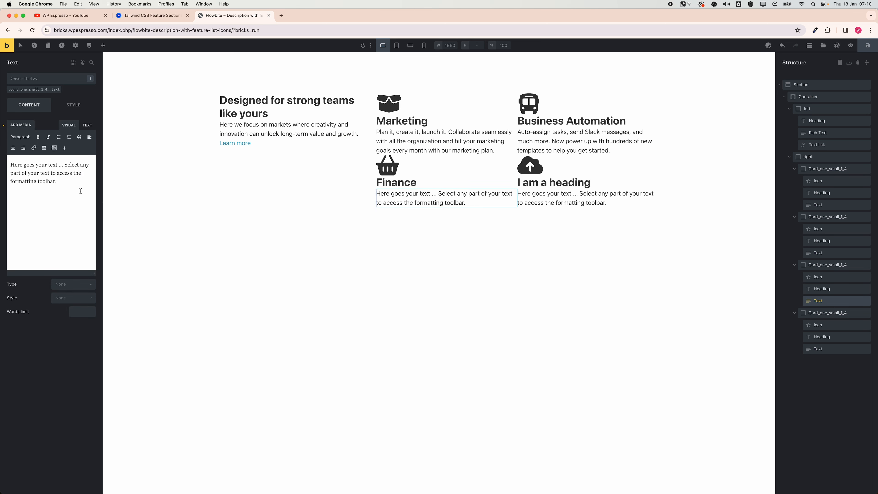
{"action": "left_click_drag", "start_coordinate": [80, 190], "coordinate": [1, 151]}
{"action": "key", "text": "super+v"}
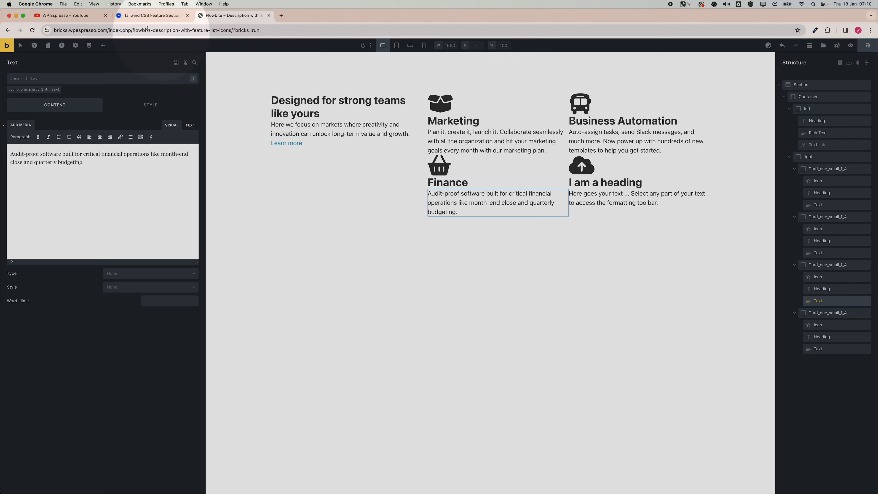
Copy "Enterprise Design" from the Flowbite page and paste it as the fourth card's heading.
{"action": "left_click", "coordinate": [148, 16]}
{"action": "left_click_drag", "start_coordinate": [520, 332], "coordinate": [581, 333]}
{"action": "key", "text": "super+c"}
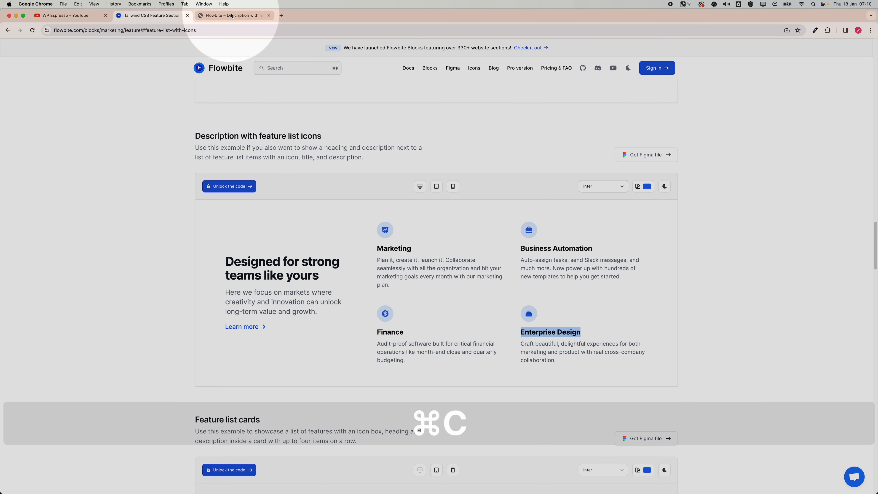
{"action": "left_click", "coordinate": [232, 16]}
{"action": "left_click", "coordinate": [570, 182]}
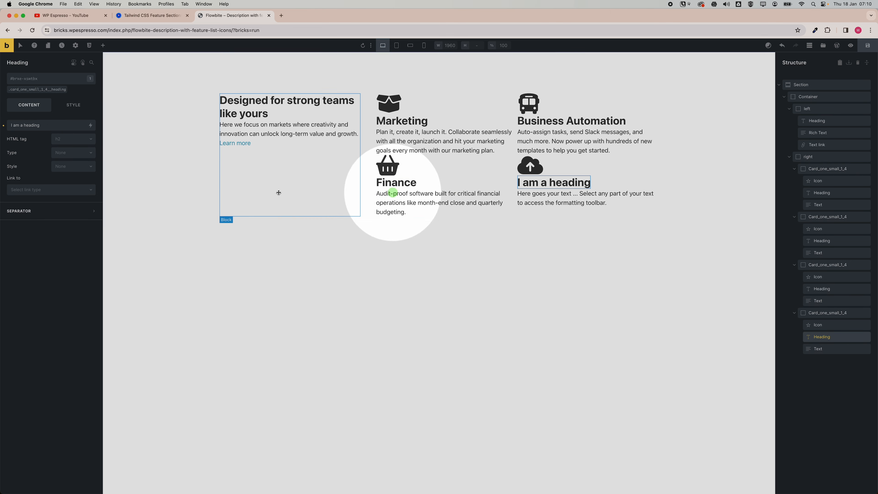
{"action": "left_click_drag", "start_coordinate": [40, 125], "coordinate": [8, 125]}
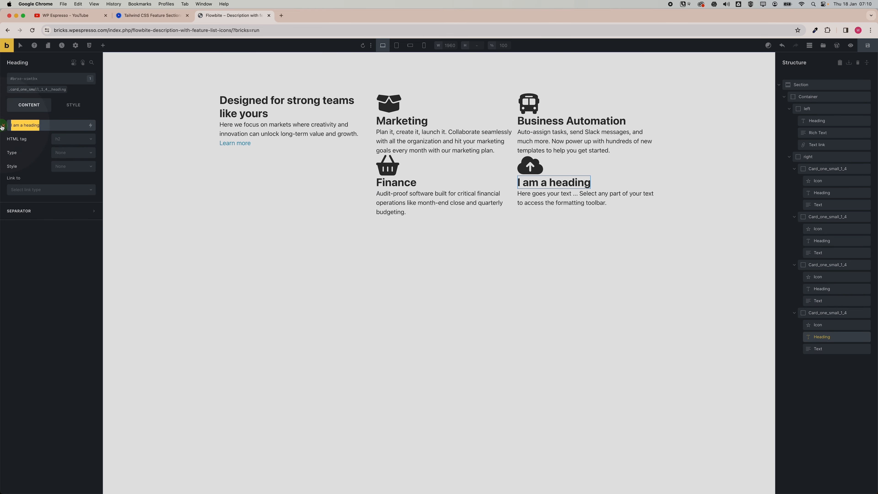
{"action": "key", "text": "super+v"}
Copy the Enterprise Design description from the Flowbite page and paste it as the fourth card's text.
{"action": "key", "text": "ctrl+shift+Tab"}
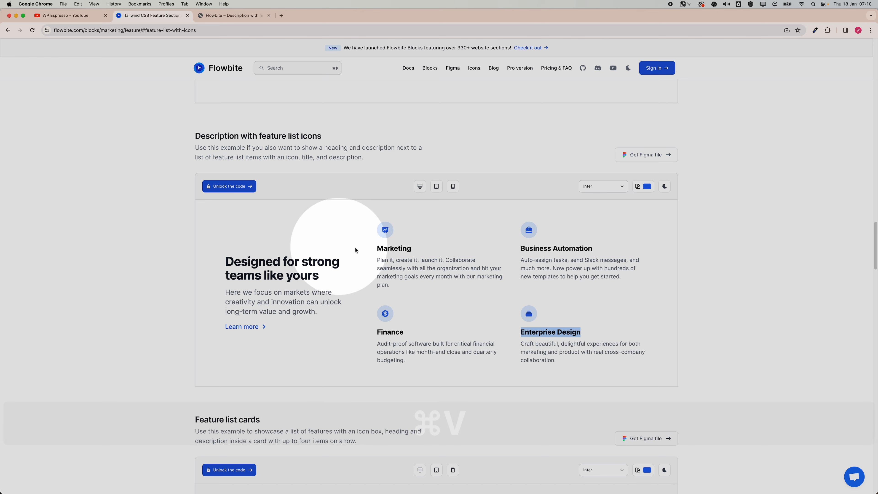
{"action": "left_click_drag", "start_coordinate": [588, 360], "coordinate": [514, 344]}
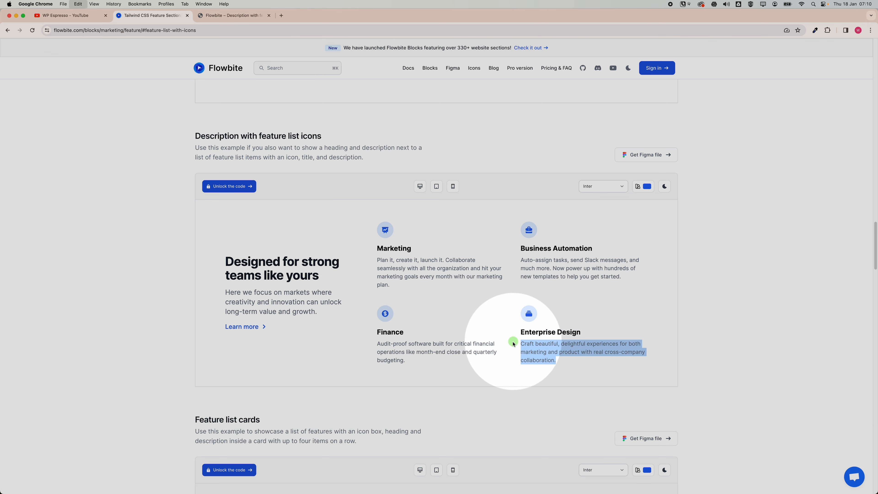
{"action": "key", "text": "super+c"}
{"action": "key", "text": "ctrl+Tab"}
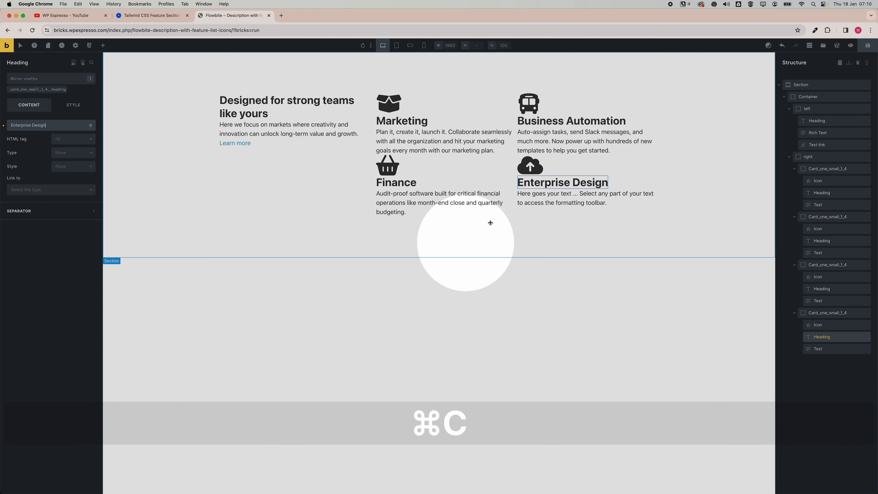
{"action": "left_click", "coordinate": [538, 202]}
{"action": "left_click_drag", "start_coordinate": [69, 166], "coordinate": [2, 154]}
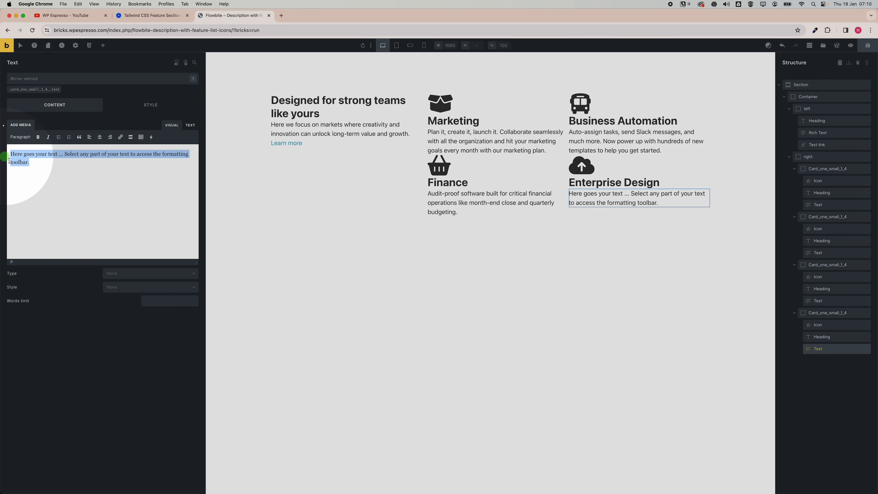
{"action": "key", "text": "super+v"}
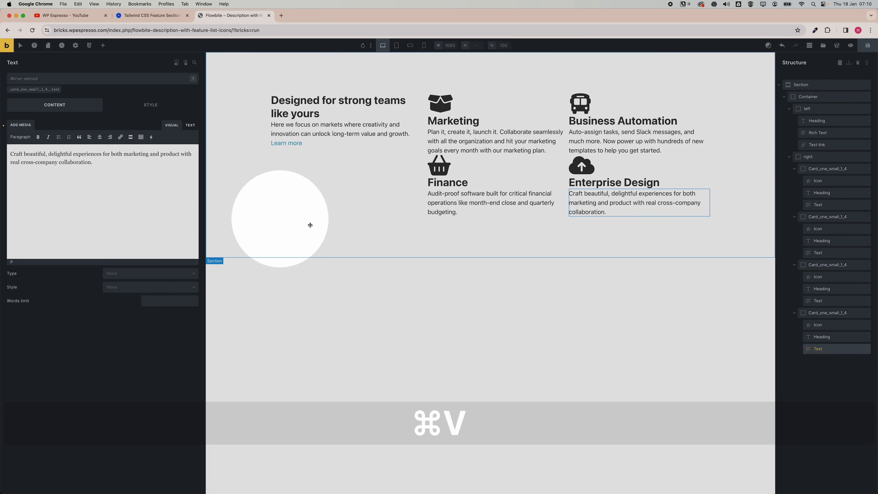
Center the left column's content vertically by setting its main-axis alignment to center.
{"action": "left_click", "coordinate": [479, 247]}
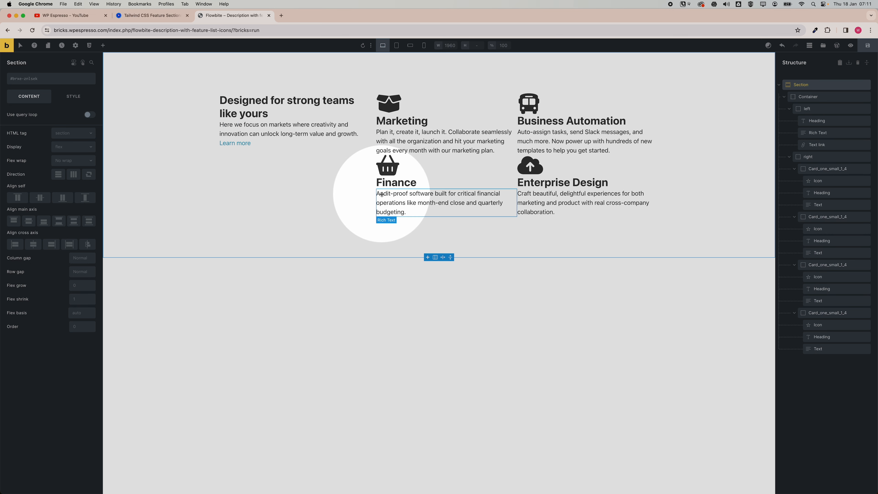
{"action": "left_click", "coordinate": [399, 272]}
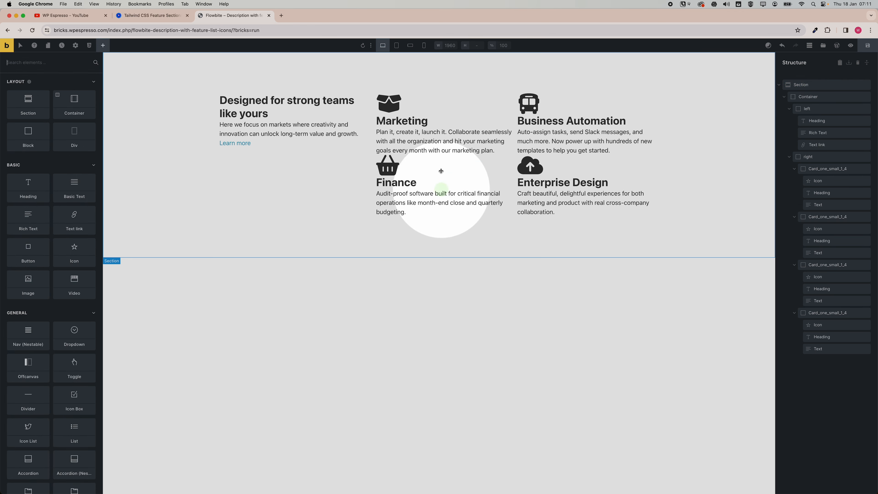
{"action": "left_click", "coordinate": [335, 157]}
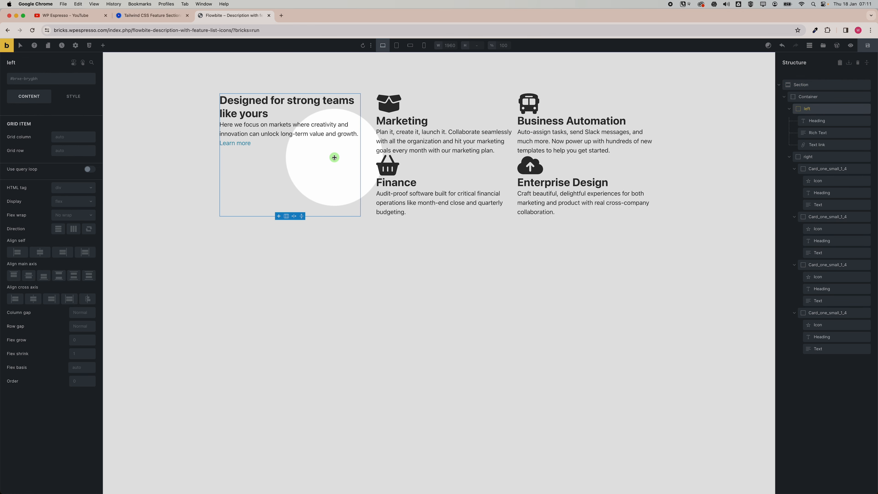
{"action": "left_click", "coordinate": [789, 108]}
{"action": "left_click", "coordinate": [789, 121]}
{"action": "left_click", "coordinate": [809, 109]}
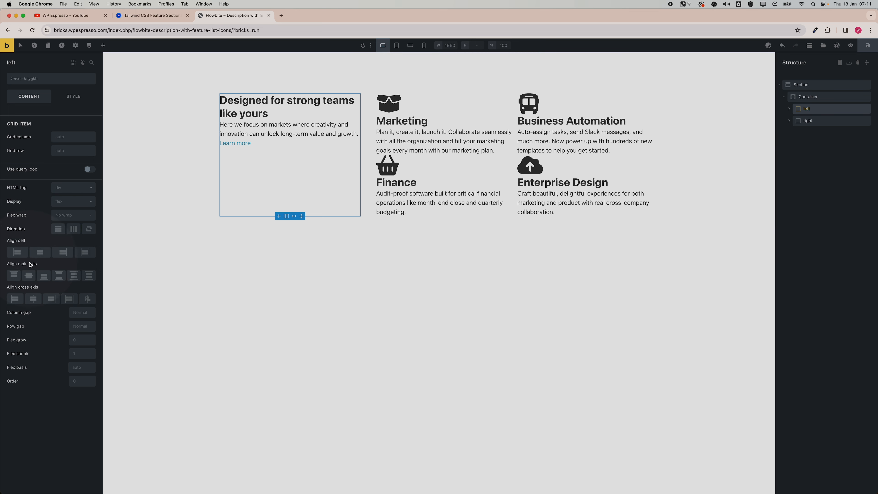
{"action": "left_click", "coordinate": [28, 276]}
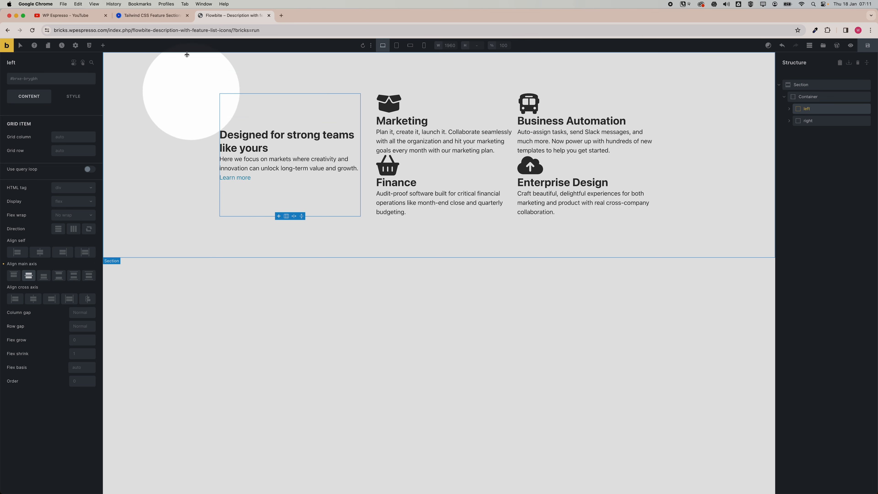
Set the left column's row gap to the automatic.css space-xs variable.
{"action": "left_click", "coordinate": [174, 16]}
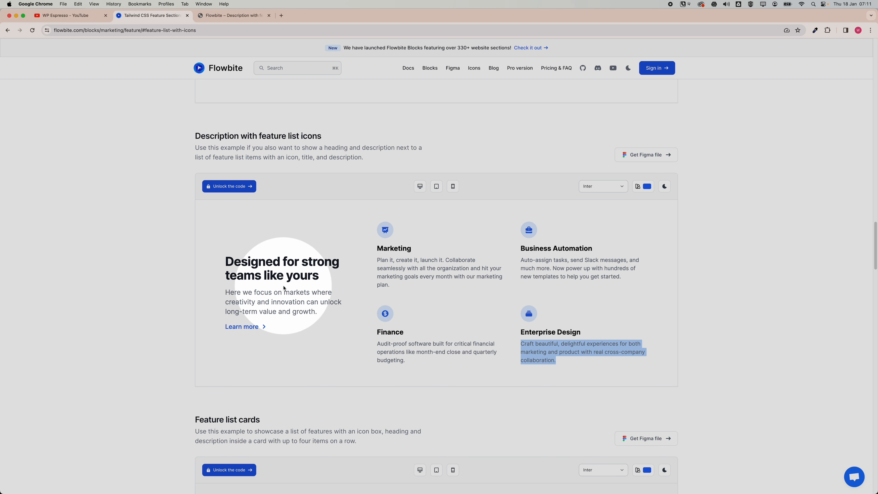
{"action": "left_click", "coordinate": [221, 15]}
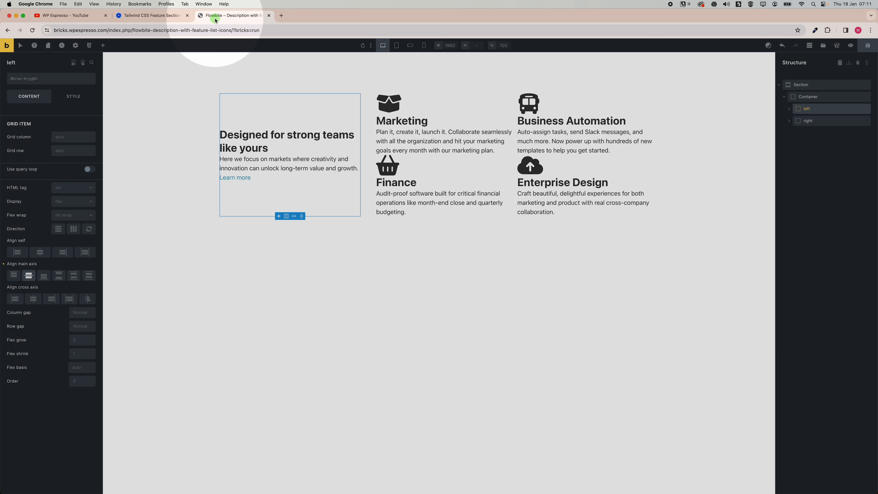
{"action": "left_click", "coordinate": [23, 275]}
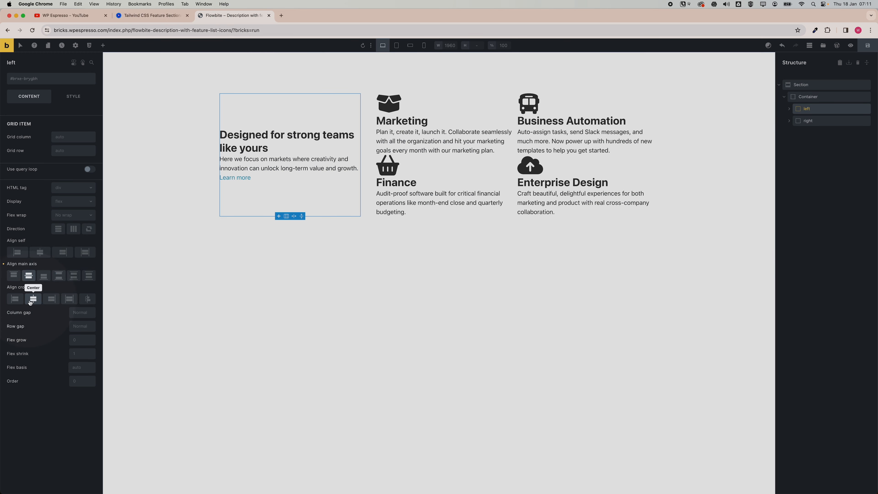
{"action": "right_click", "coordinate": [82, 326]}
{"action": "left_click", "coordinate": [52, 258]}
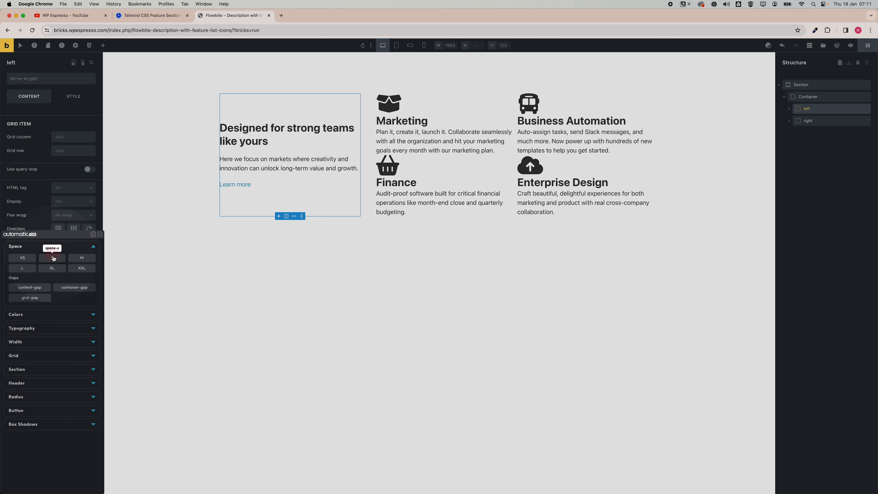
{"action": "left_click", "coordinate": [21, 259]}
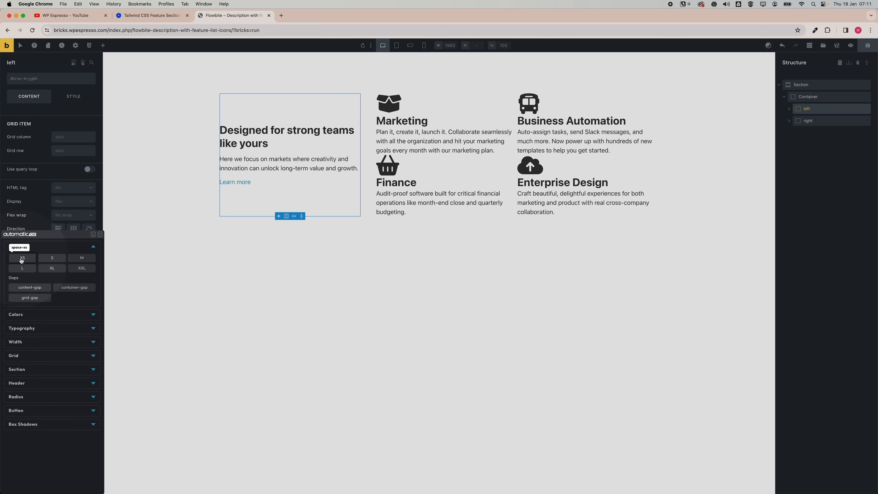
Apply space-xs to the left column's row gap and set the right grid's gap to the automatic.css space-l variable.
{"action": "left_click", "coordinate": [21, 260]}
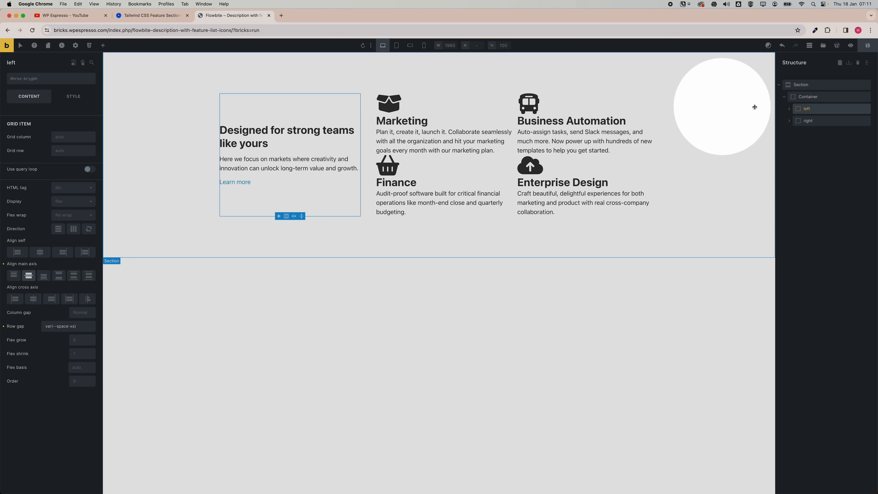
{"action": "left_click", "coordinate": [820, 120]}
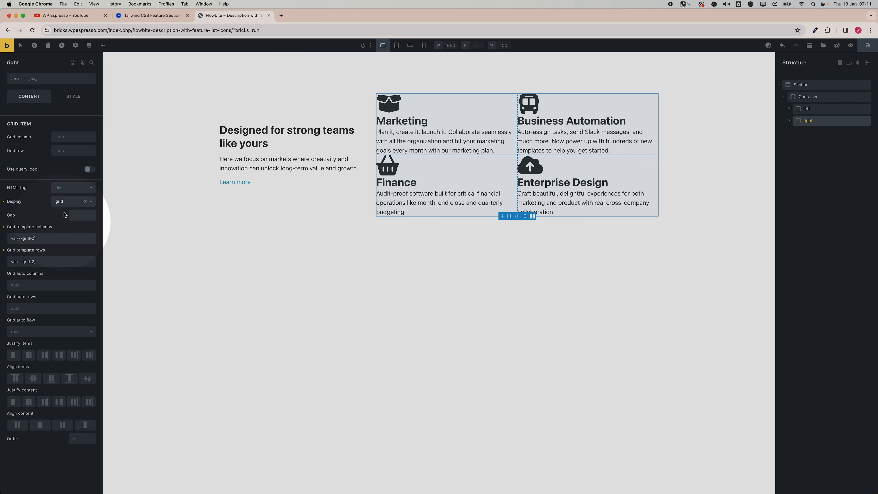
{"action": "right_click", "coordinate": [76, 217]}
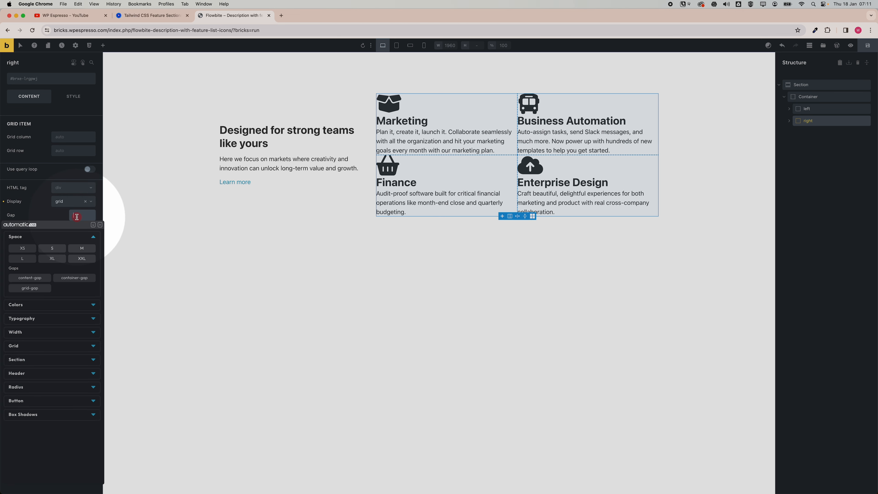
{"action": "left_click", "coordinate": [80, 248]}
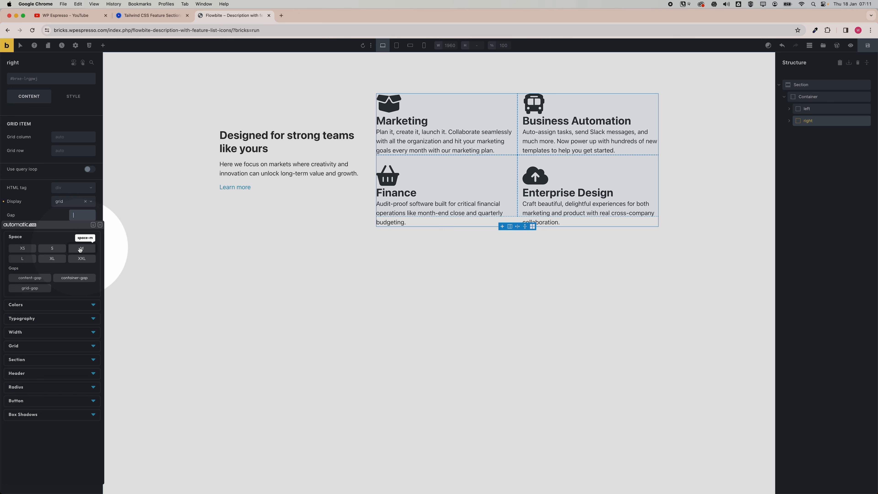
{"action": "left_click", "coordinate": [23, 258]}
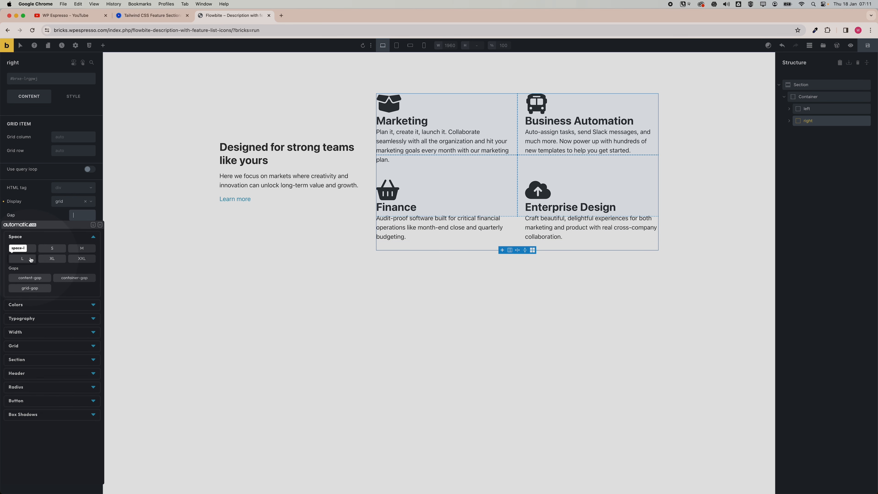
{"action": "left_click", "coordinate": [88, 251]}
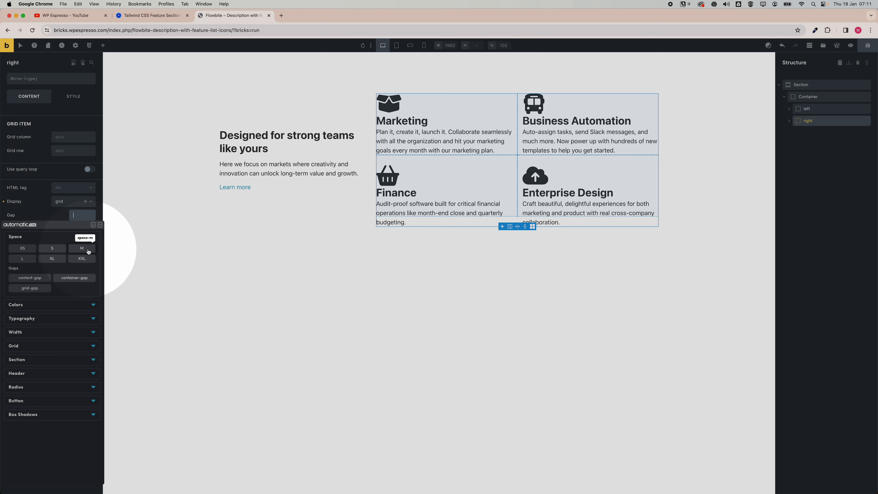
{"action": "left_click", "coordinate": [24, 259]}
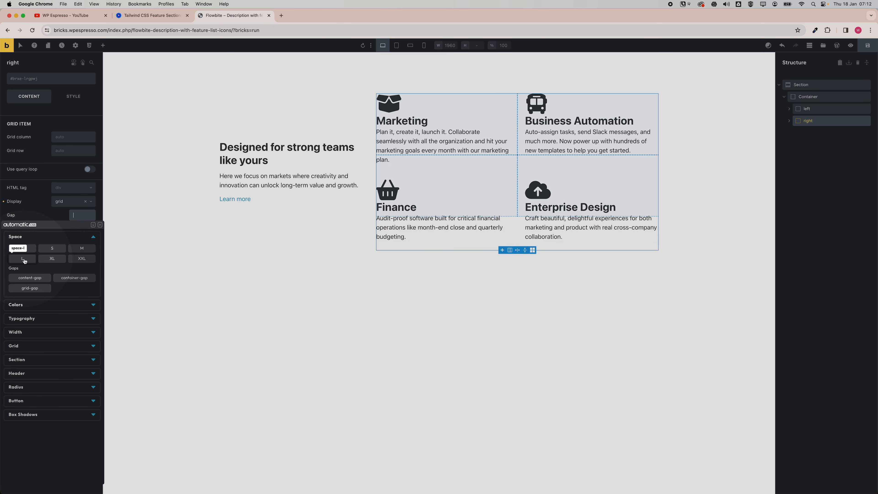
{"action": "left_click", "coordinate": [24, 259]}
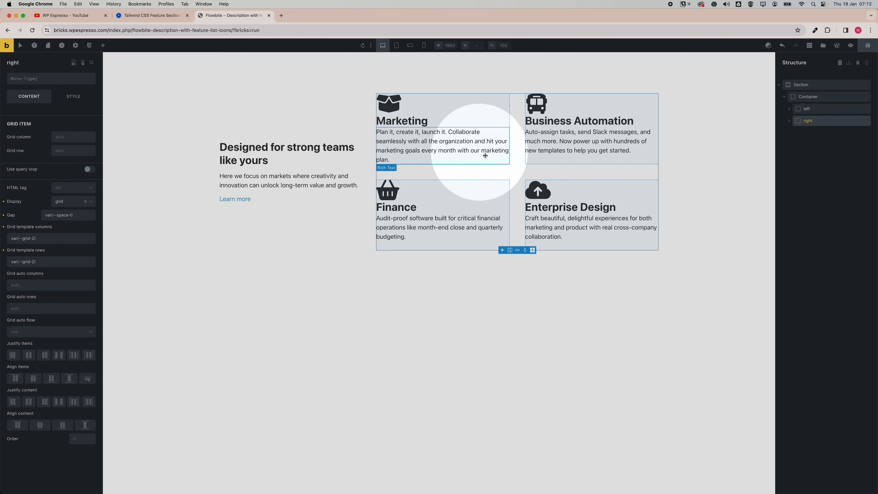
Compare with the Flowbite page and change the left column's heading tag to h1.
{"action": "left_click", "coordinate": [163, 18]}
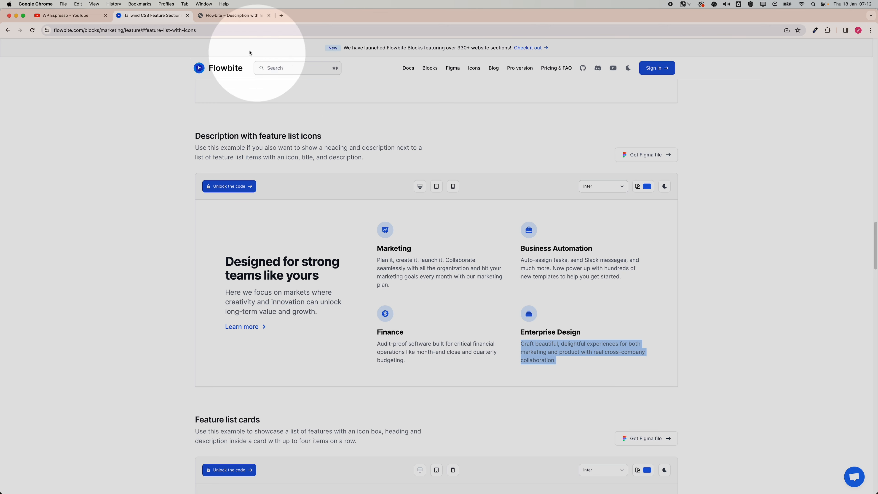
{"action": "left_click", "coordinate": [235, 15]}
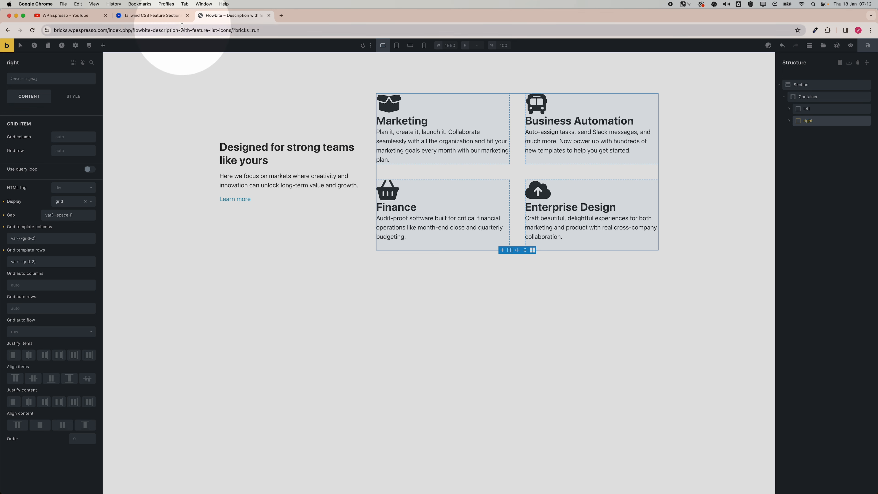
{"action": "left_click", "coordinate": [172, 18]}
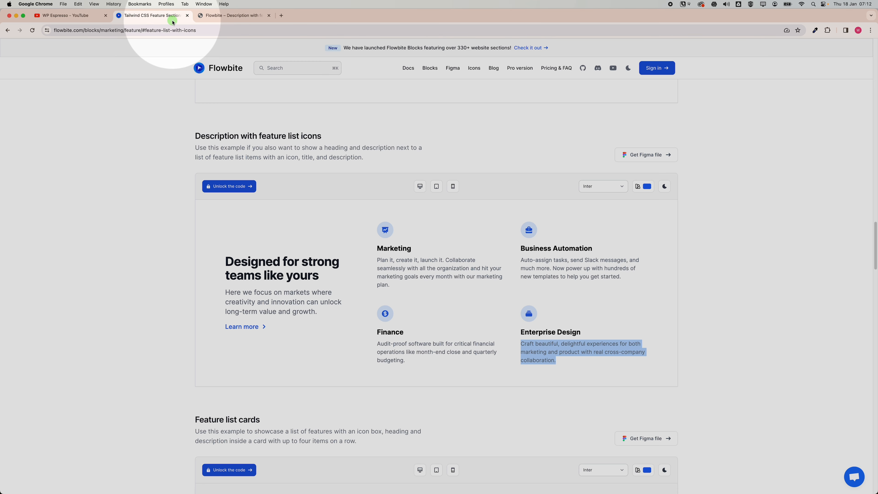
{"action": "left_click", "coordinate": [207, 16]}
{"action": "left_click", "coordinate": [253, 156]}
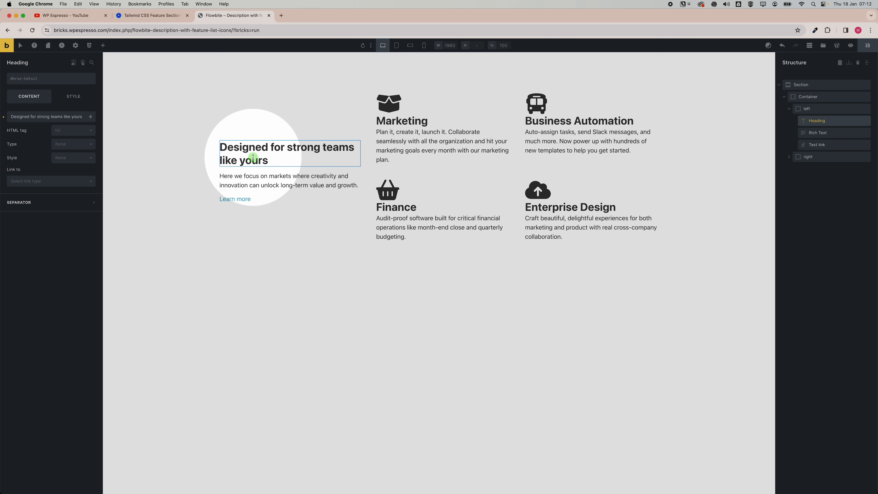
{"action": "left_click", "coordinate": [68, 133]}
{"action": "left_click", "coordinate": [68, 142]}
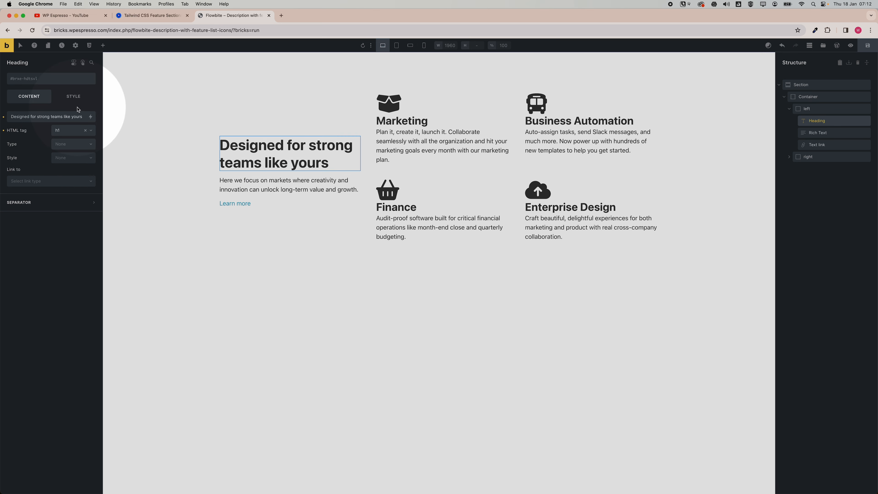
Set the left column's description text font size to the automatic.css text-l variable.
{"action": "left_click", "coordinate": [148, 15]}
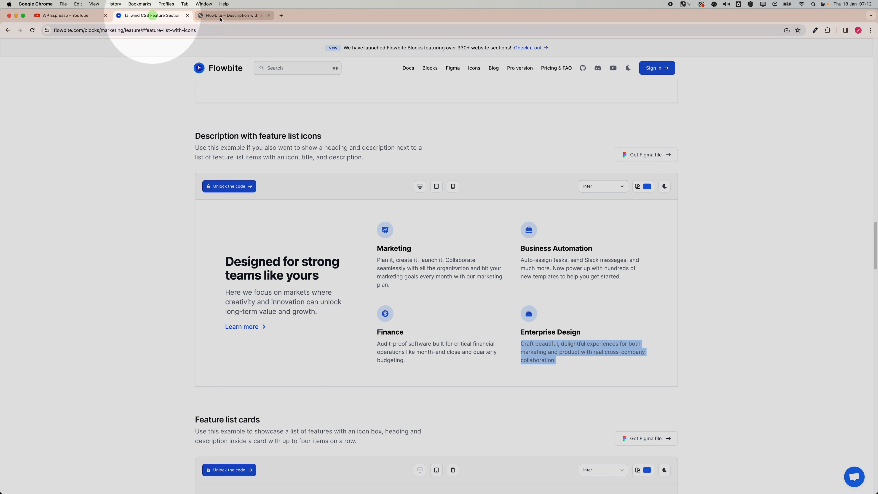
{"action": "left_click", "coordinate": [221, 20]}
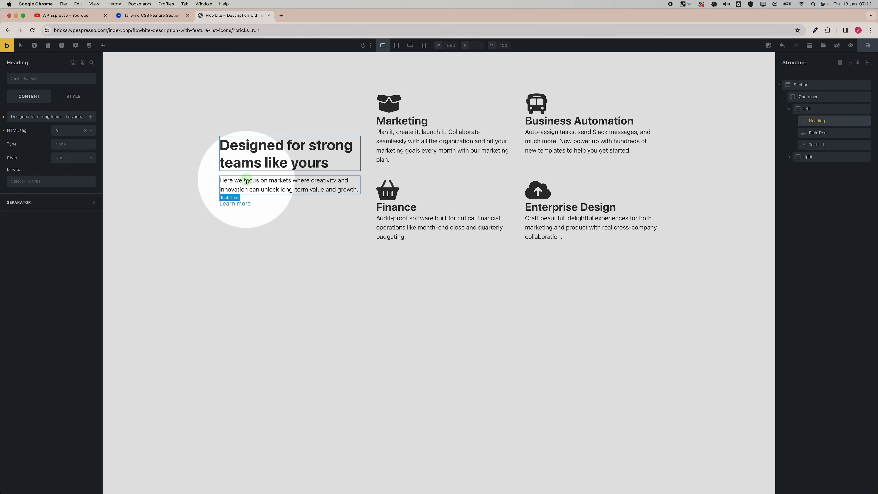
{"action": "left_click", "coordinate": [256, 185]}
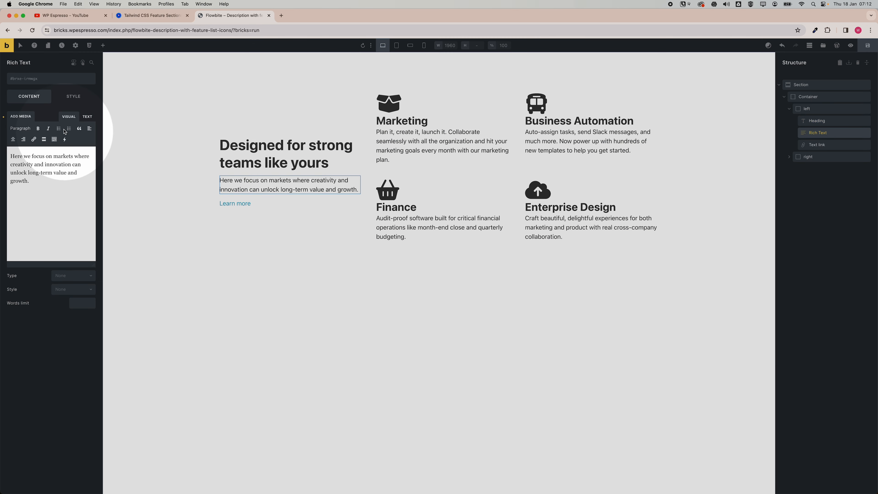
{"action": "left_click", "coordinate": [66, 101]}
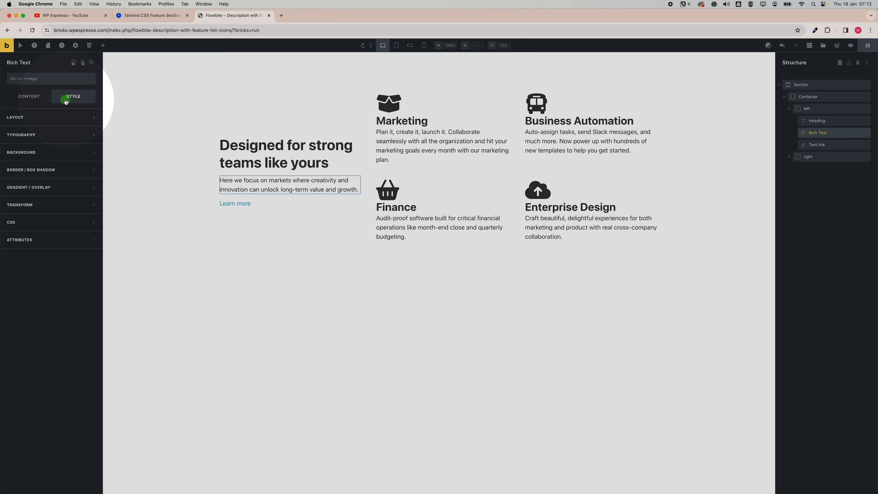
{"action": "left_click", "coordinate": [60, 134]}
{"action": "left_click", "coordinate": [77, 163]}
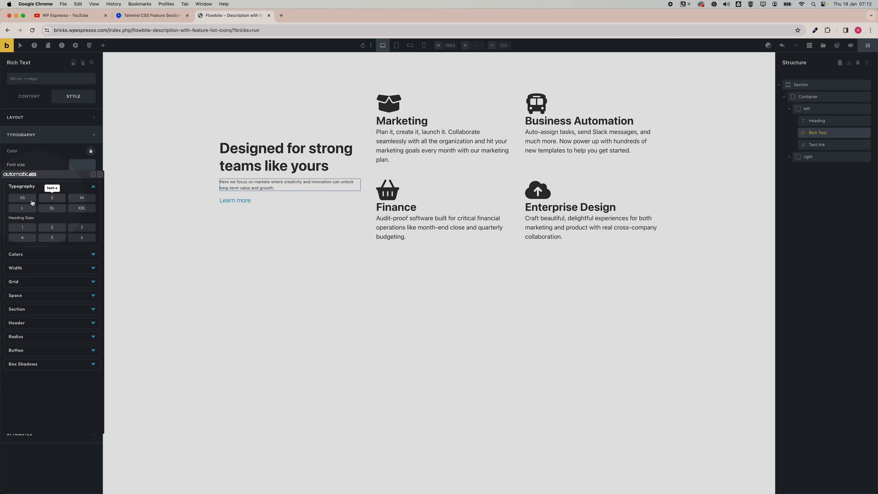
{"action": "left_click", "coordinate": [22, 208]}
{"action": "left_click", "coordinate": [30, 209]}
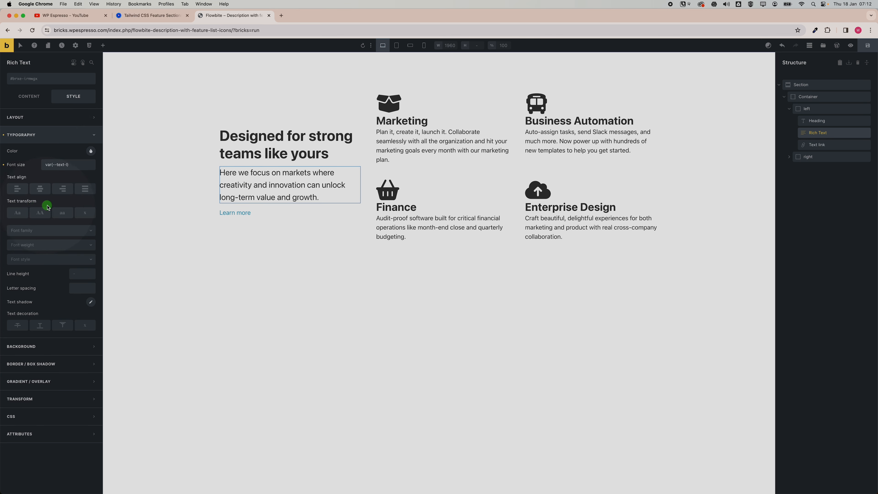
Add a Font Awesome Solid chevron-right icon to the Learn more link.
{"action": "left_click", "coordinate": [245, 215]}
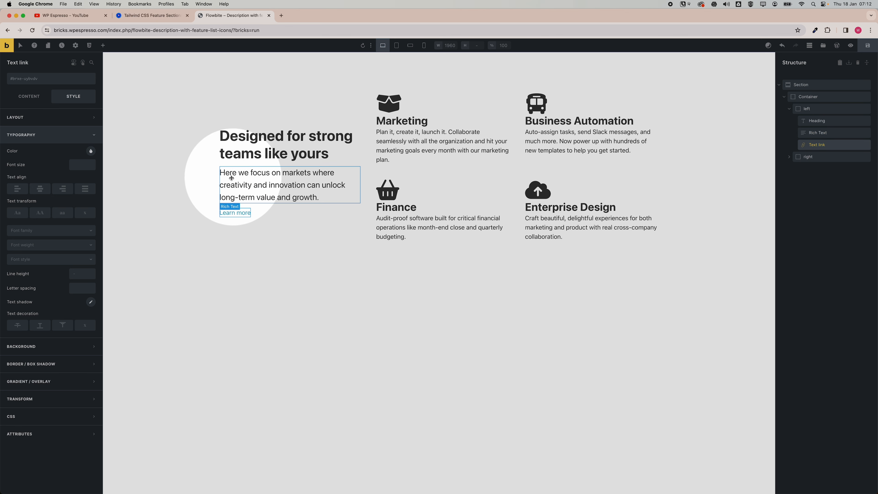
{"action": "left_click", "coordinate": [28, 99]}
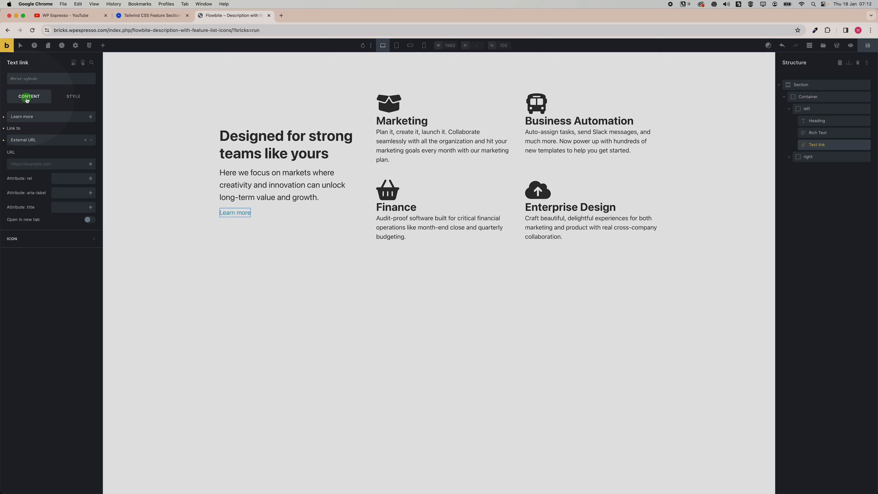
{"action": "left_click", "coordinate": [91, 254]}
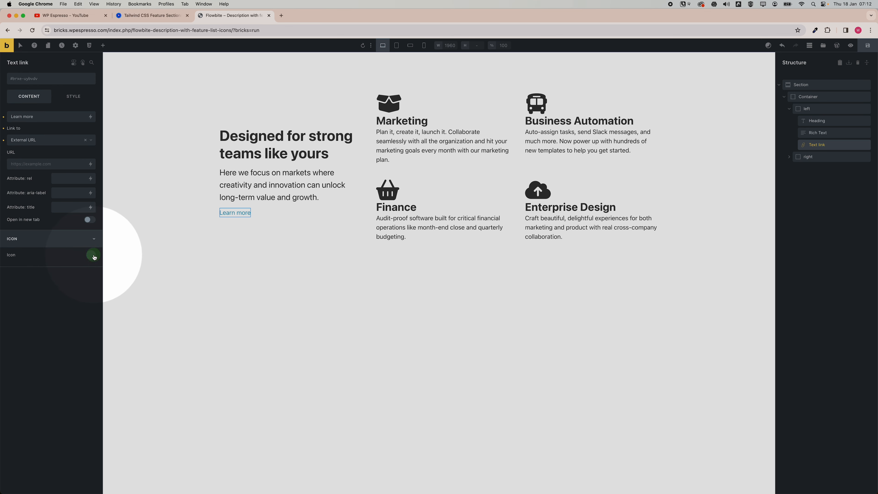
{"action": "left_click", "coordinate": [74, 273]}
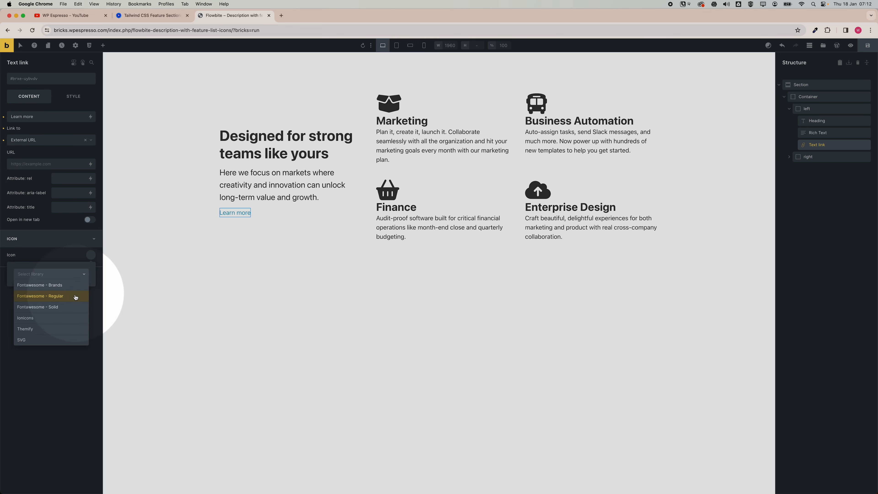
{"action": "left_click", "coordinate": [74, 306]}
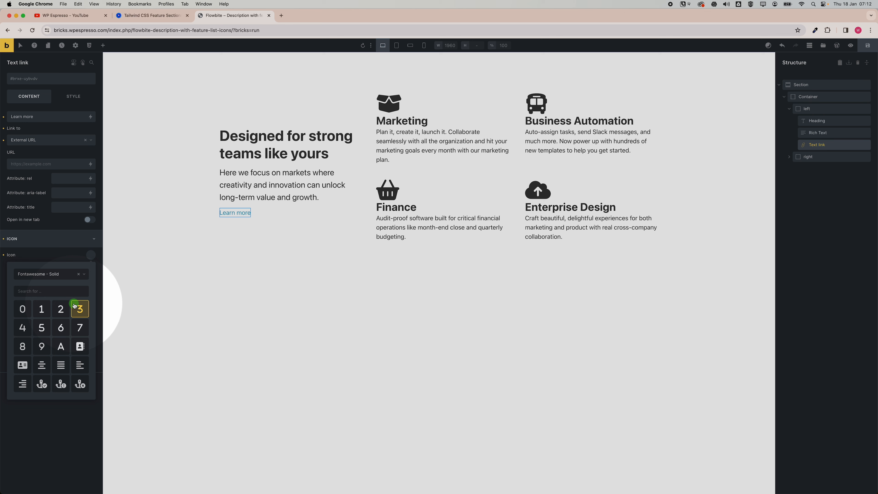
{"action": "scroll", "coordinate": [48, 328], "scroll_direction": "down", "scroll_amount": 10}
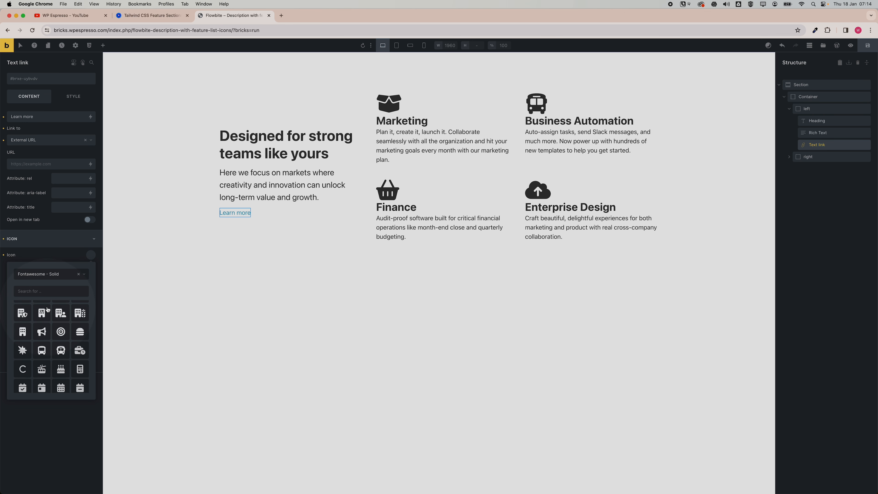
{"action": "scroll", "coordinate": [47, 312], "scroll_direction": "down", "scroll_amount": 10}
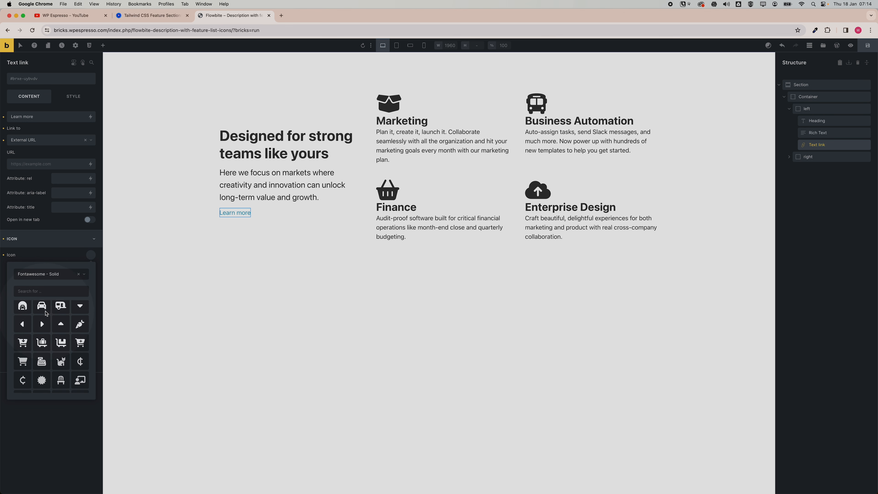
{"action": "scroll", "coordinate": [55, 330], "scroll_direction": "down", "scroll_amount": 10}
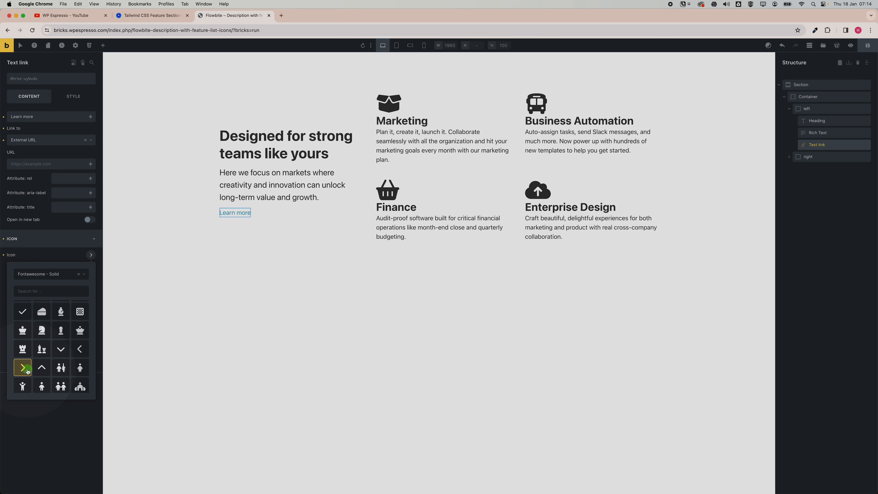
{"action": "left_click", "coordinate": [47, 258]}
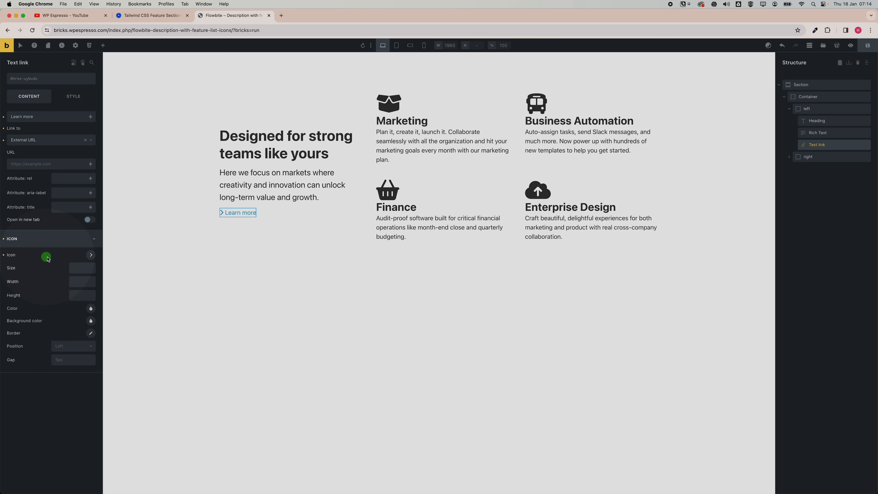
Position the Learn more link's icon on the right side of the text.
{"action": "left_click", "coordinate": [72, 346]}
{"action": "left_click", "coordinate": [70, 368]}
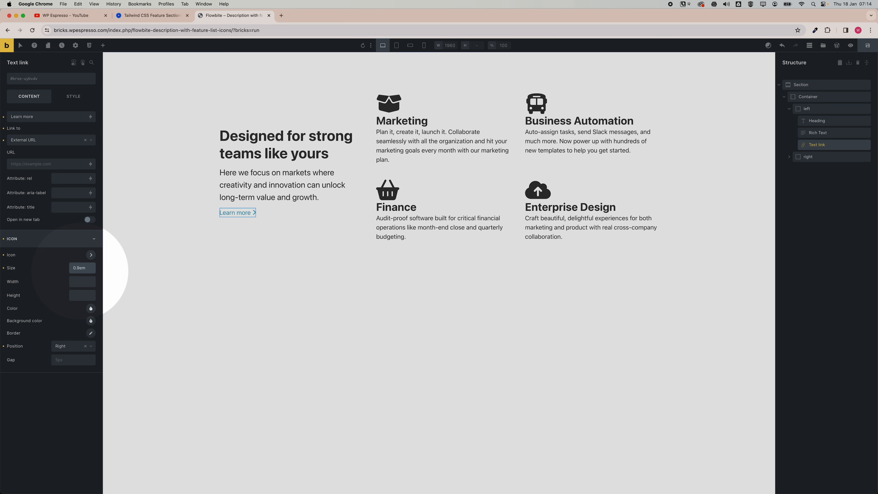
{"action": "left_click", "coordinate": [23, 271]}
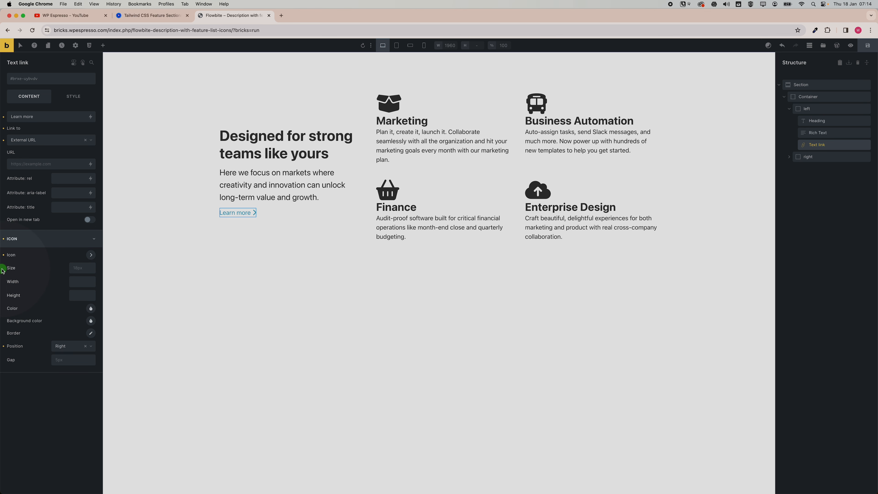
{"action": "left_click", "coordinate": [62, 245]}
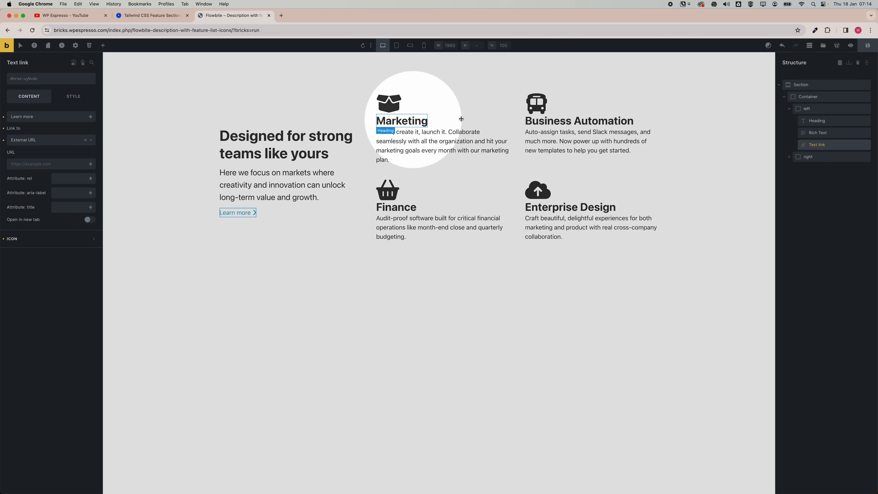
Color the feature card icons with the automatic.css action color.
{"action": "left_click", "coordinate": [388, 112]}
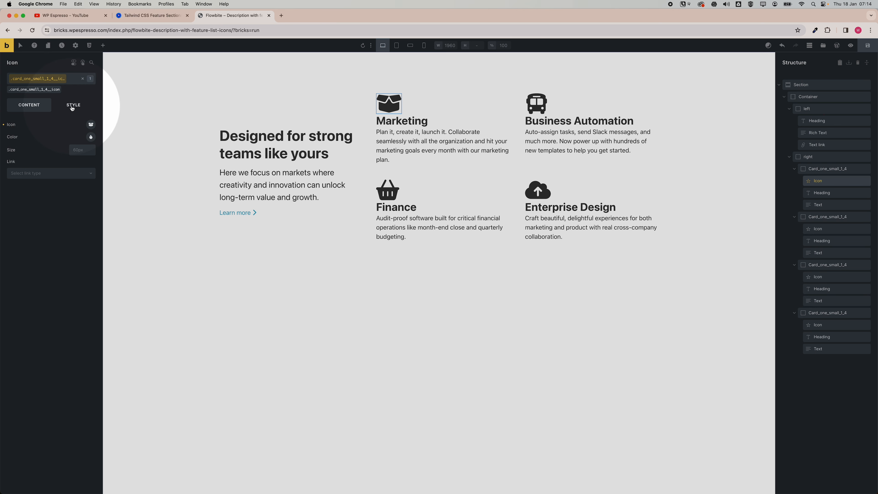
{"action": "left_click", "coordinate": [91, 136]}
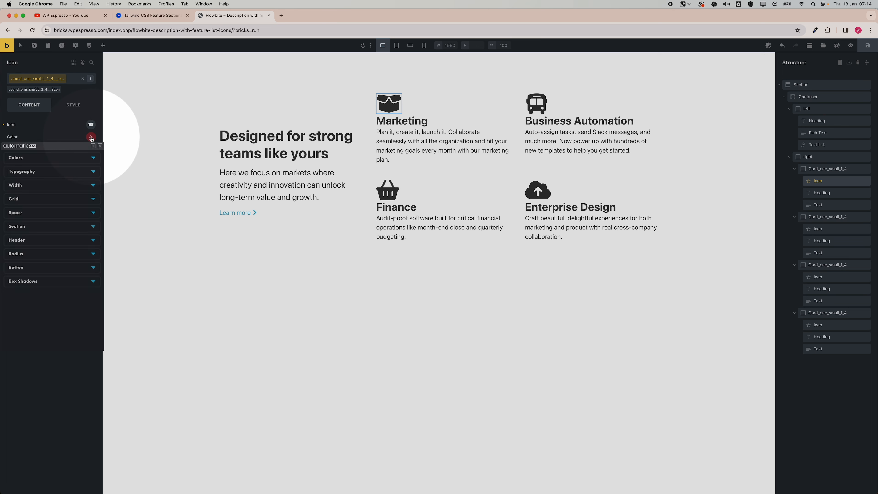
{"action": "left_click", "coordinate": [80, 157]}
{"action": "left_click", "coordinate": [43, 169]}
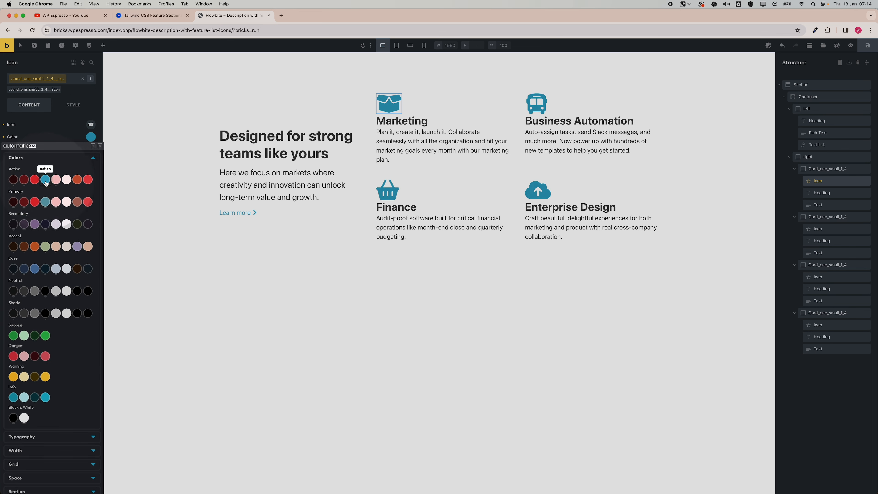
{"action": "left_click", "coordinate": [64, 138]}
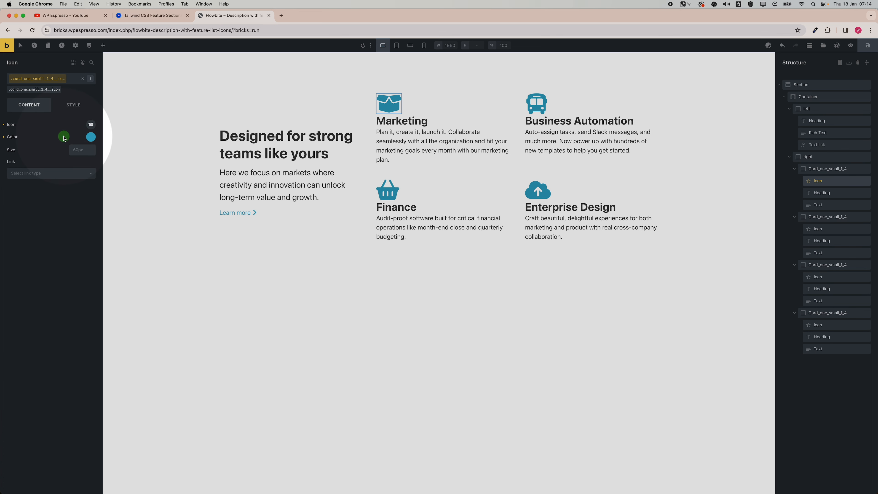
Set the feature card icon size to 1.5em, comparing it against the Flowbite reference.
{"action": "left_click", "coordinate": [80, 150]}
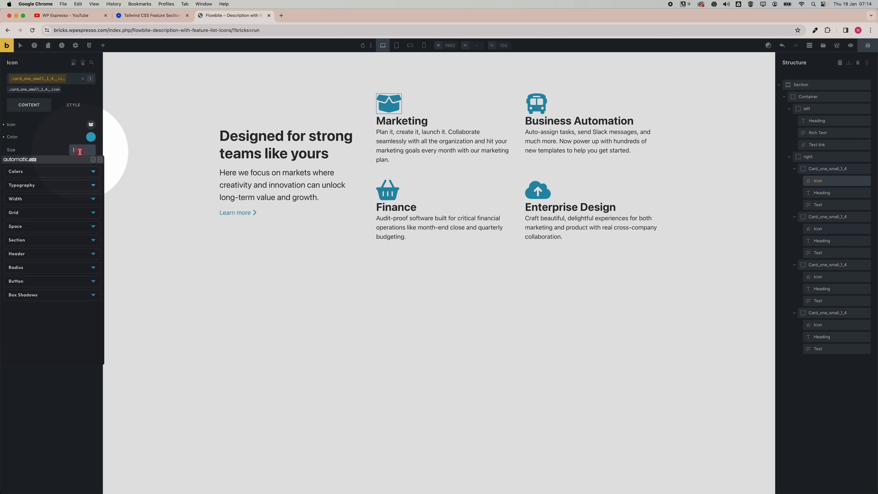
{"action": "left_click", "coordinate": [62, 147]}
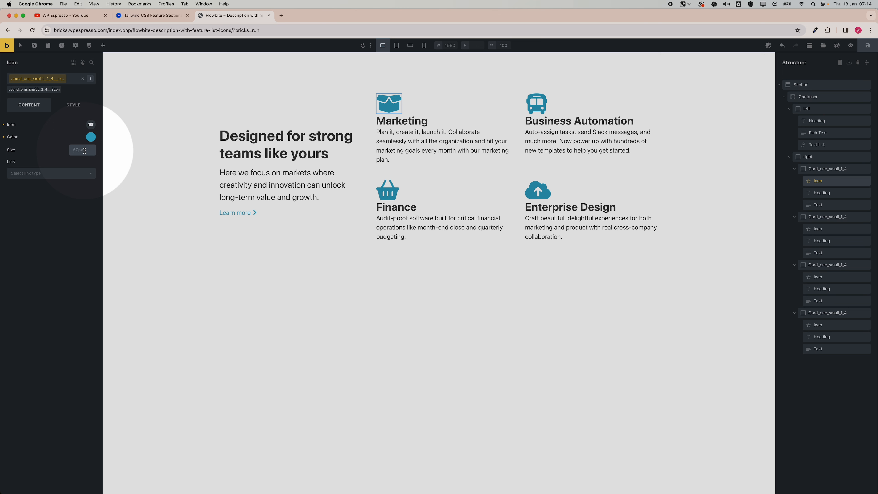
{"action": "type", "text": "22"}
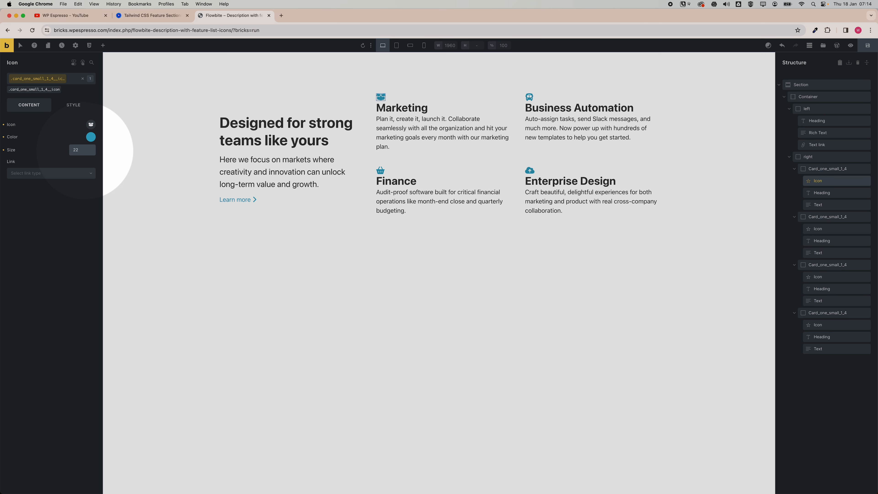
{"action": "key", "text": "BackSpace"}
{"action": "type", "text": "em"}
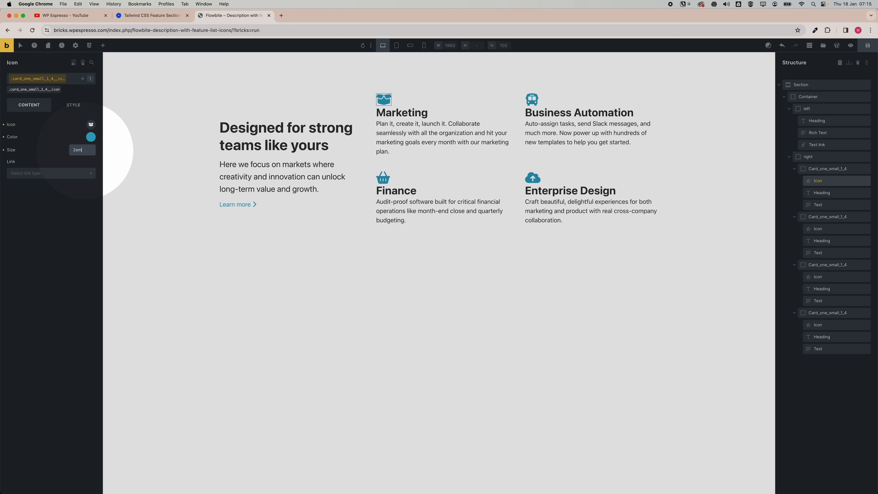
{"action": "left_click", "coordinate": [151, 16]}
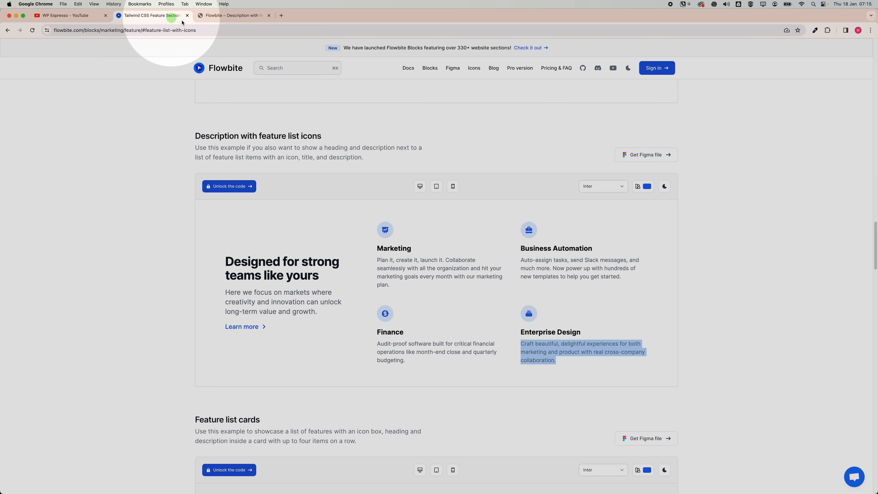
{"action": "left_click", "coordinate": [215, 17]}
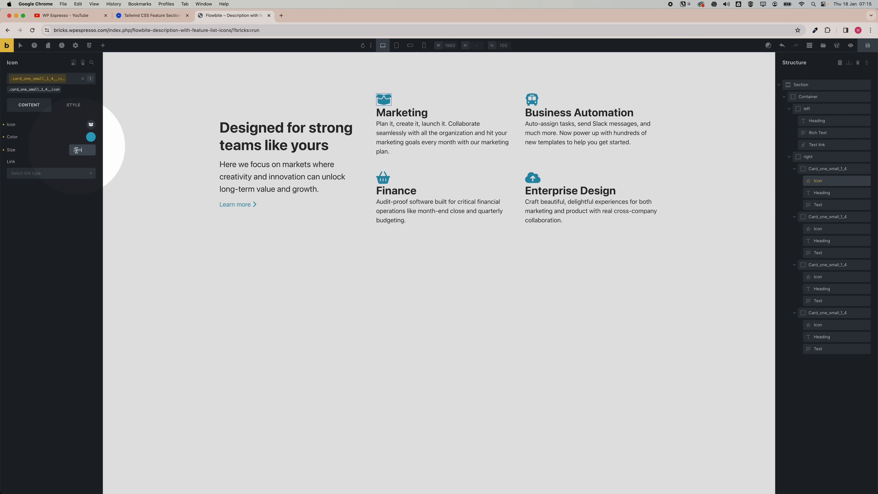
{"action": "type", "text": "1.5"}
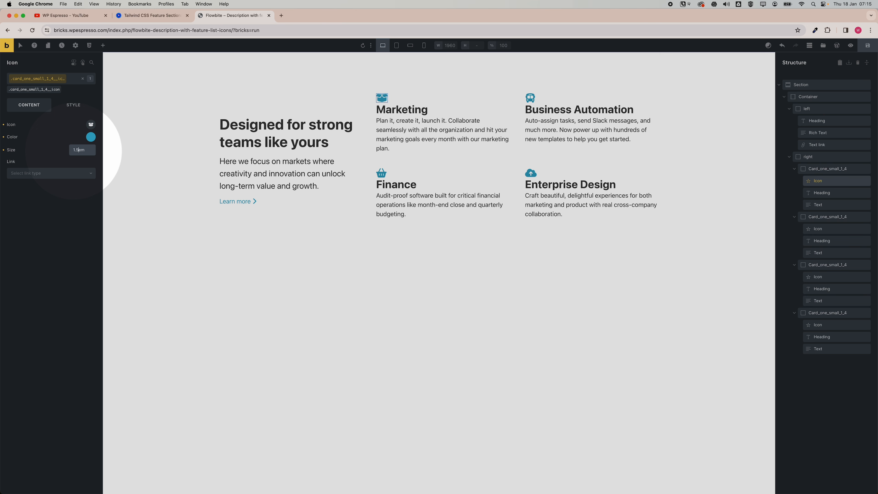
Set the icon's padding on all sides to the automatic.css space-xs variable.
{"action": "left_click", "coordinate": [77, 107]}
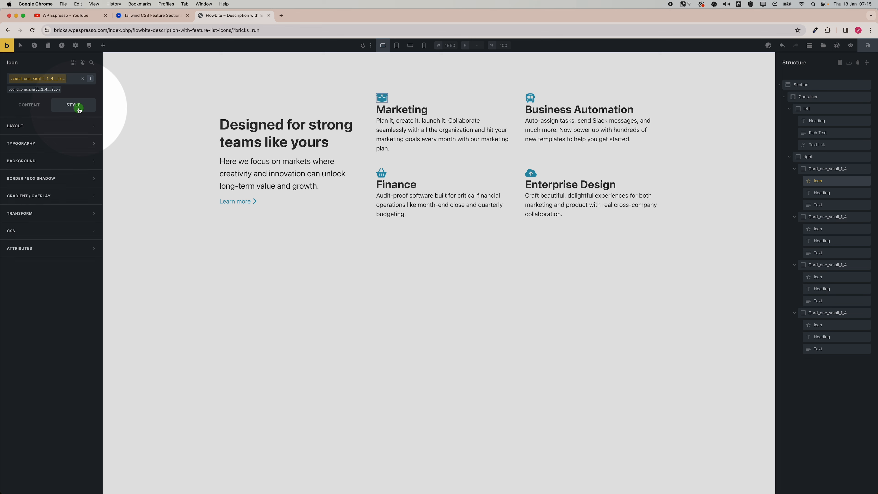
{"action": "left_click", "coordinate": [56, 130]}
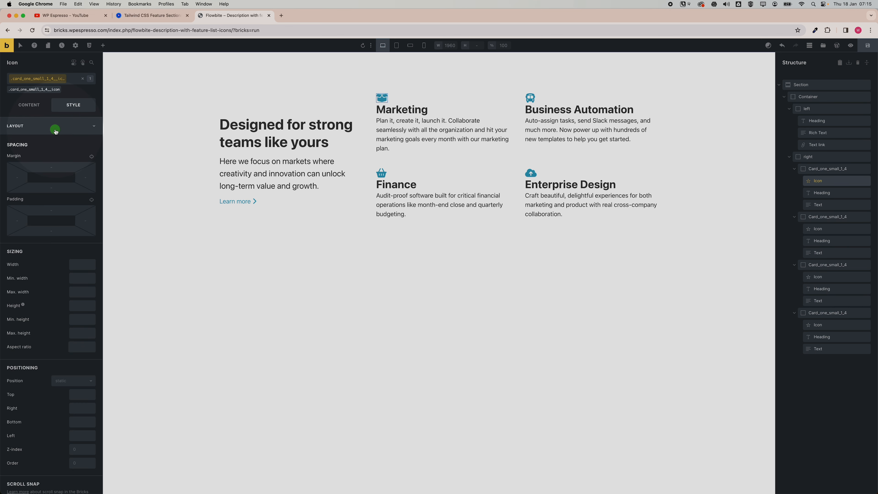
{"action": "right_click", "coordinate": [49, 210]}
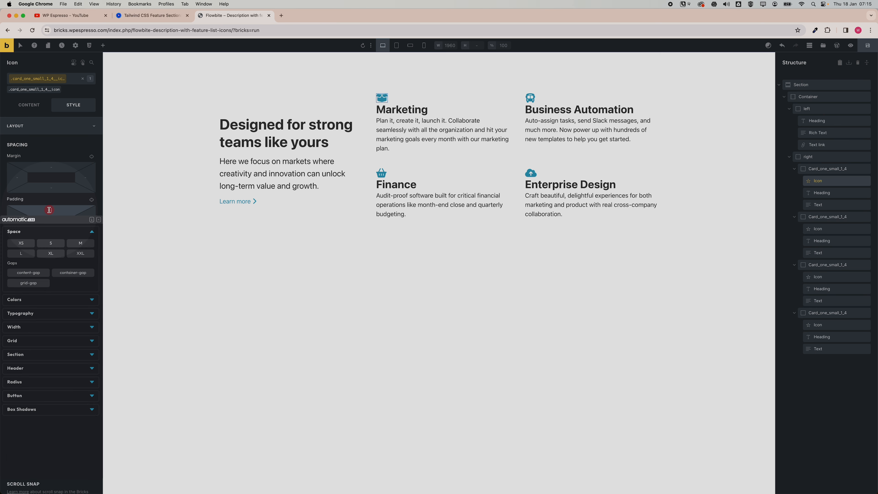
{"action": "left_click", "coordinate": [53, 244]}
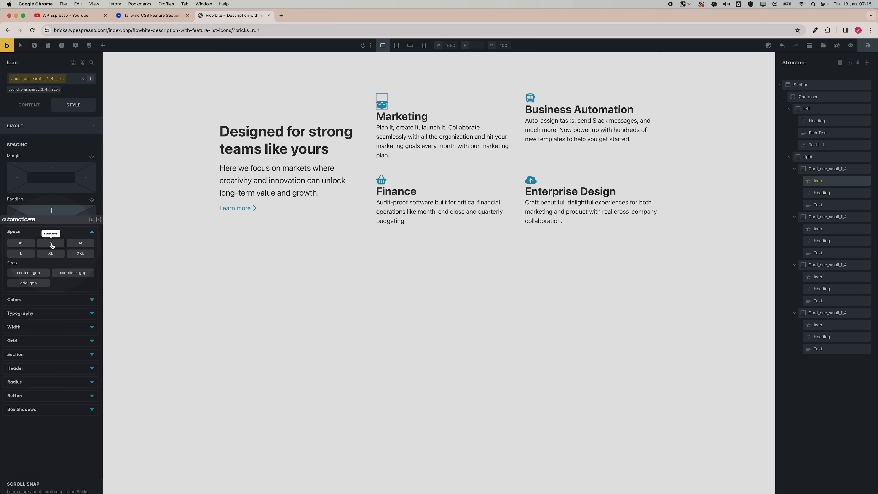
{"action": "left_click", "coordinate": [33, 244]}
{"action": "left_click", "coordinate": [33, 243]}
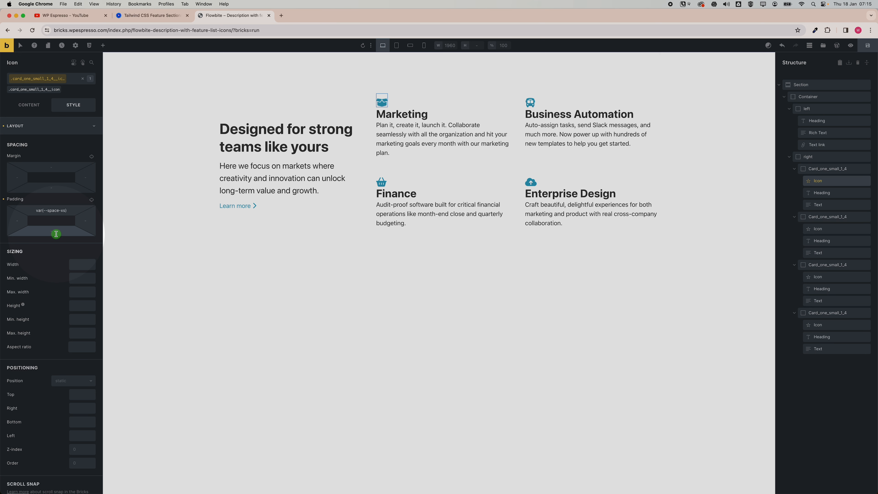
{"action": "left_click", "coordinate": [92, 201]}
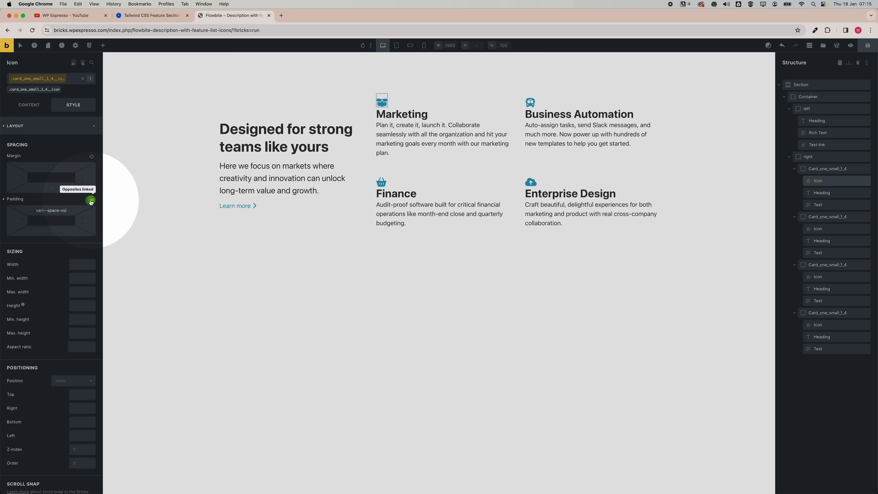
{"action": "left_click", "coordinate": [91, 200]}
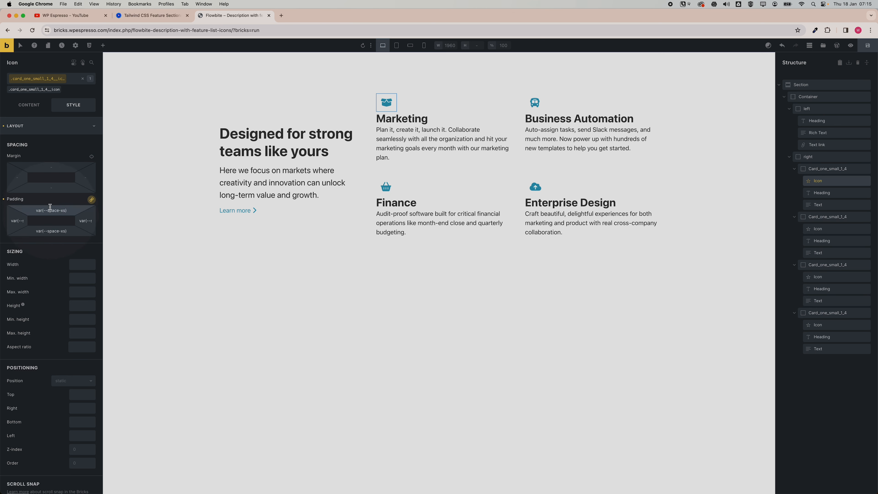
Set the icon's background color to the automatic.css action-trans-10 variable.
{"action": "left_click", "coordinate": [38, 133]}
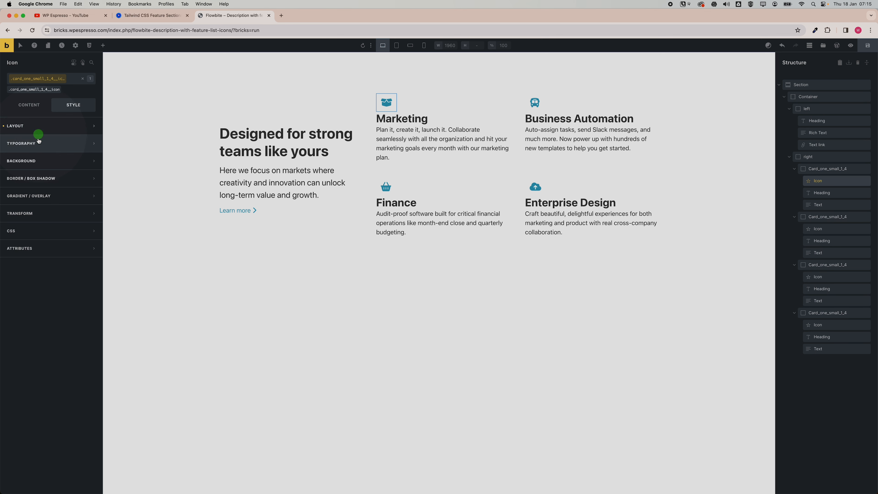
{"action": "left_click", "coordinate": [35, 161]}
{"action": "left_click", "coordinate": [90, 177]}
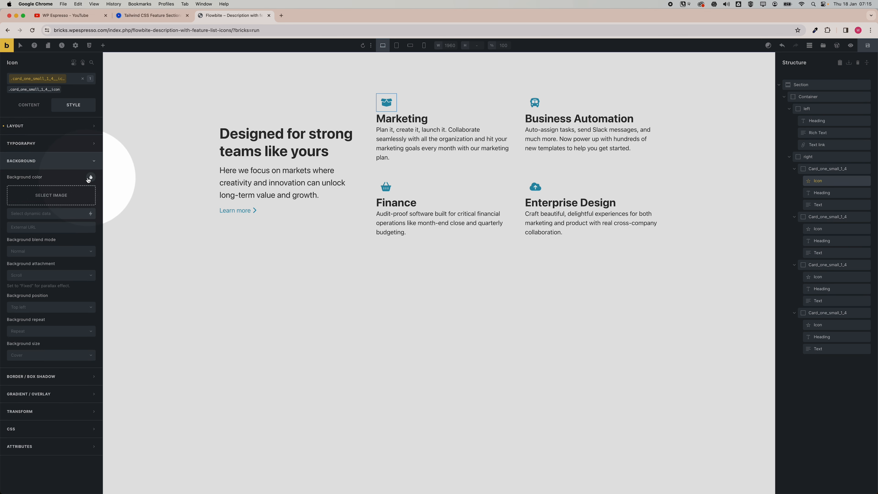
{"action": "left_click", "coordinate": [47, 220]}
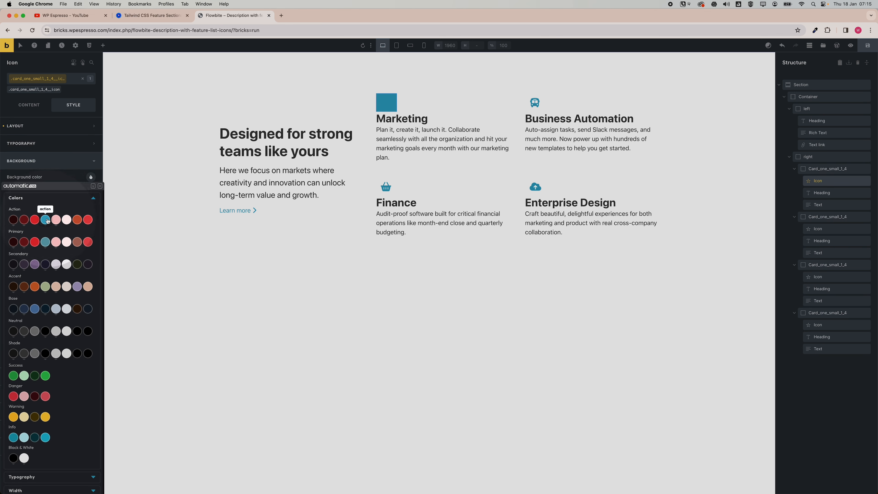
{"action": "mouse_move", "coordinate": [48, 221]}
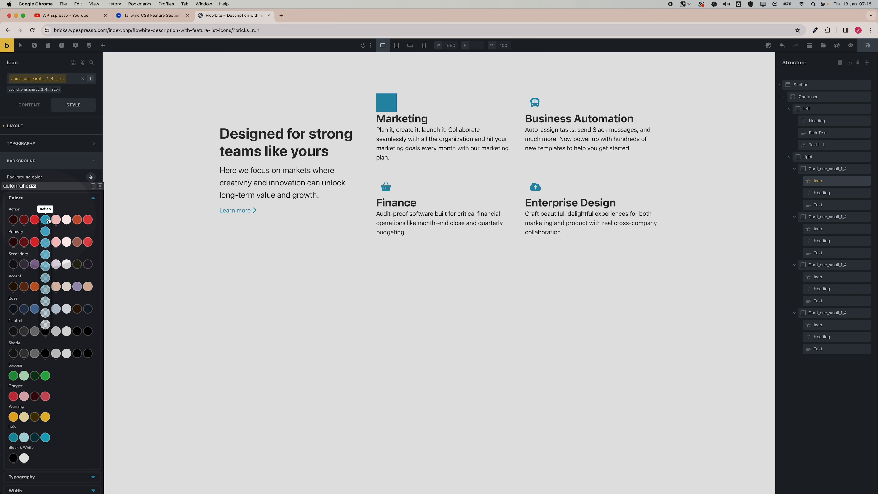
{"action": "left_click", "coordinate": [44, 325]}
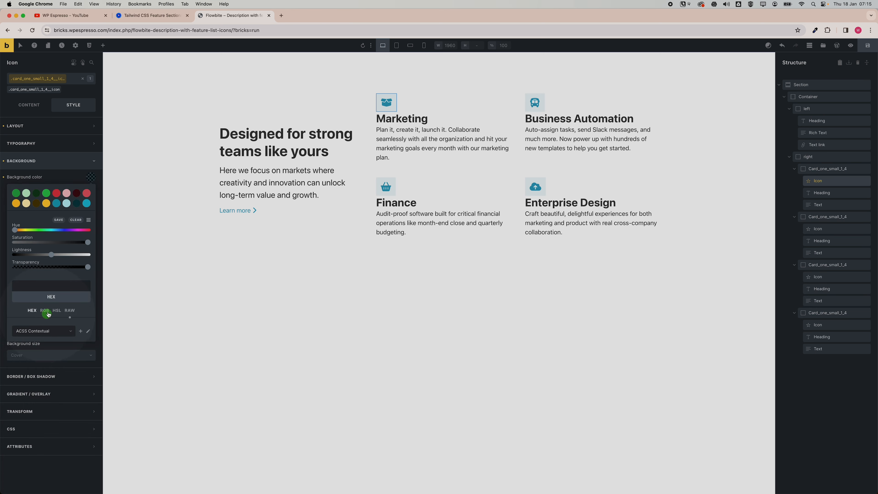
{"action": "left_click", "coordinate": [39, 168]}
Set all of the icon's corner radii to the automatic.css radius-m variable.
{"action": "left_click", "coordinate": [30, 178]}
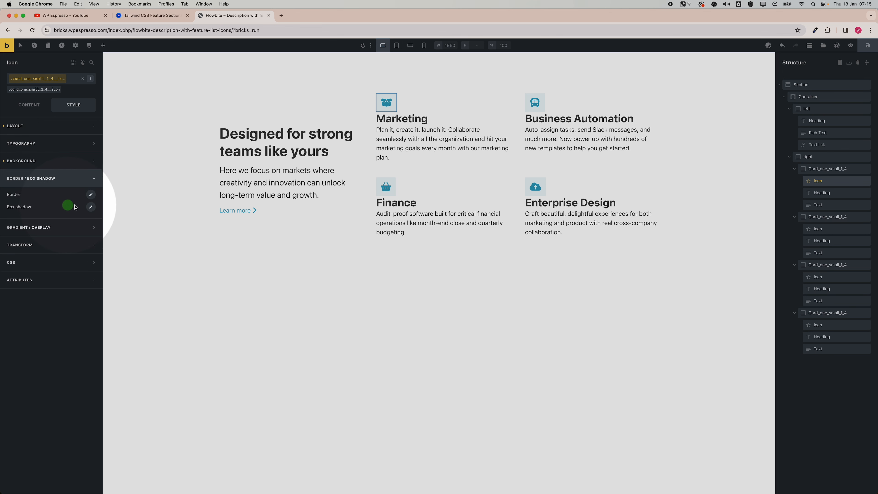
{"action": "left_click", "coordinate": [90, 196]}
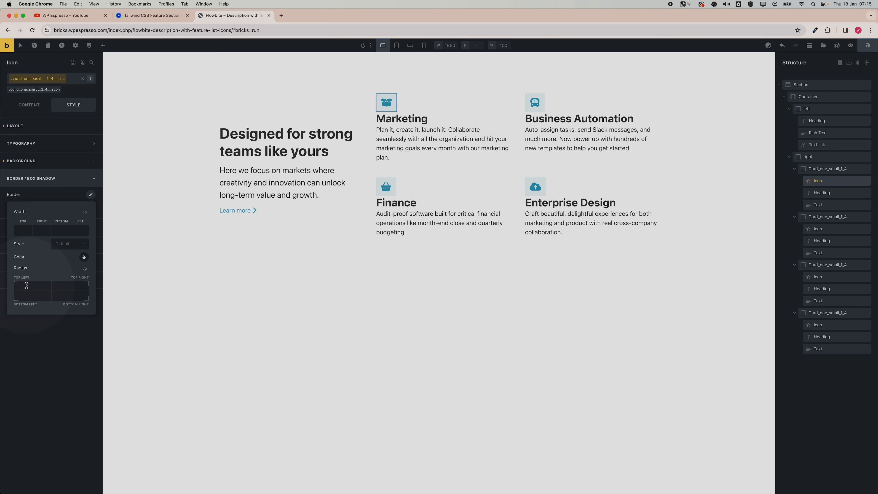
{"action": "right_click", "coordinate": [35, 283]}
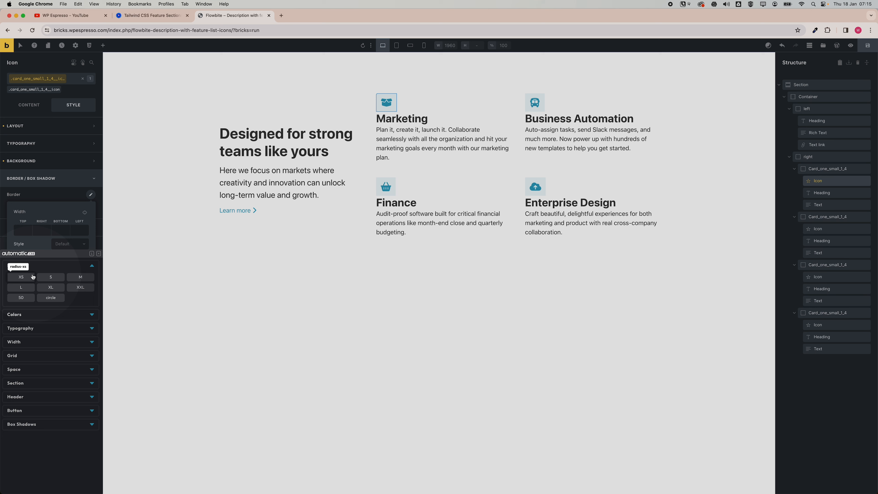
{"action": "left_click", "coordinate": [52, 277]}
{"action": "left_click", "coordinate": [72, 276]}
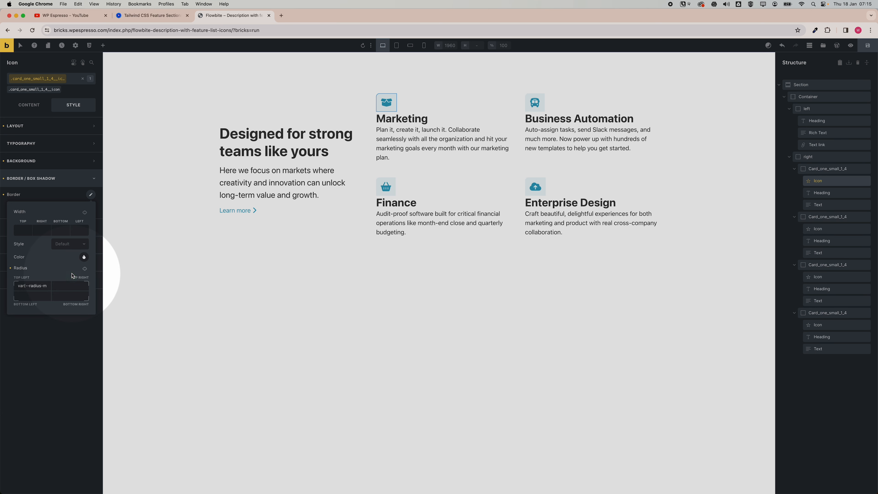
{"action": "left_click", "coordinate": [85, 269]}
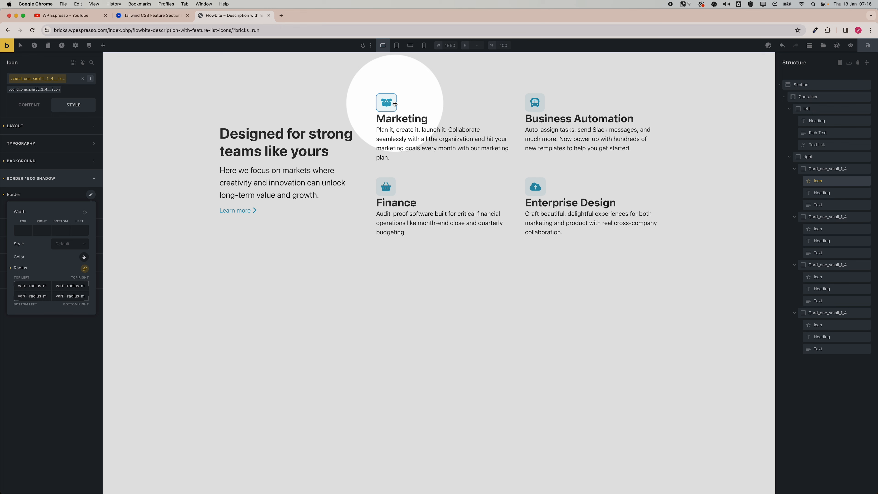
Check the reference icons, then set all of the icon's corner radii to the automatic.css radius-circle variable.
{"action": "left_click", "coordinate": [177, 18]}
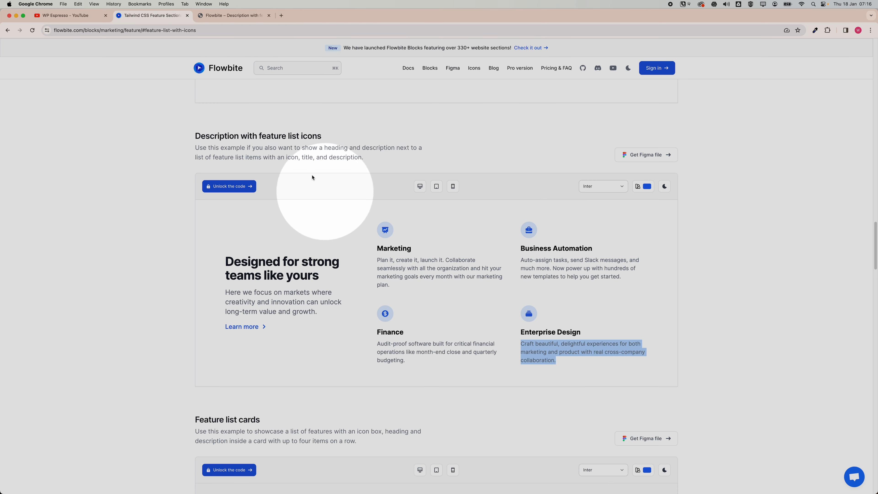
{"action": "left_click", "coordinate": [253, 17]}
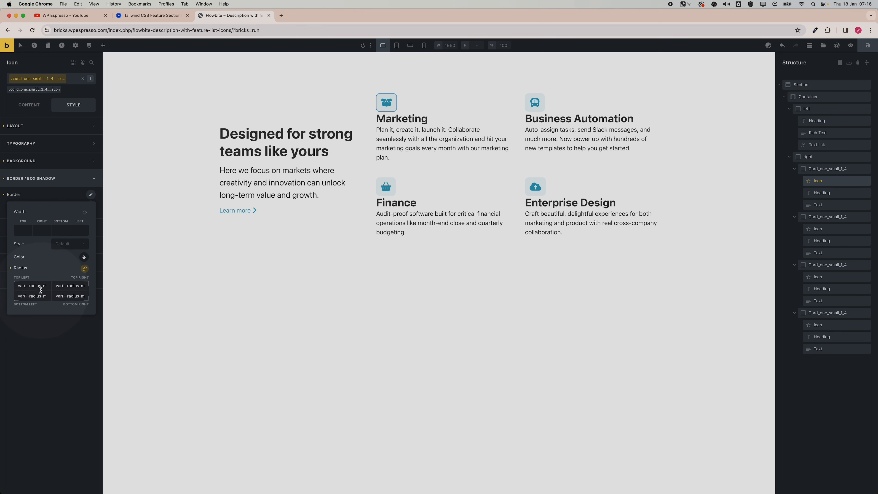
{"action": "triple_click", "coordinate": [38, 289]}
{"action": "key", "text": "BackSpace"}
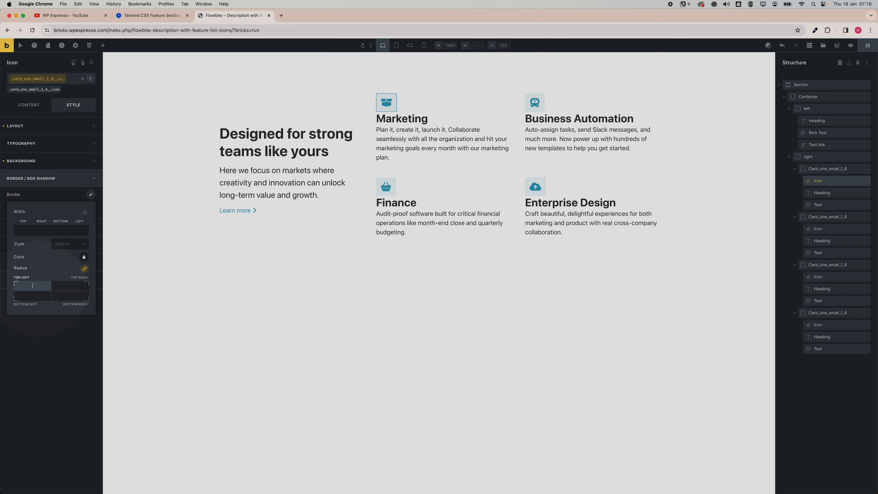
{"action": "right_click", "coordinate": [39, 290]}
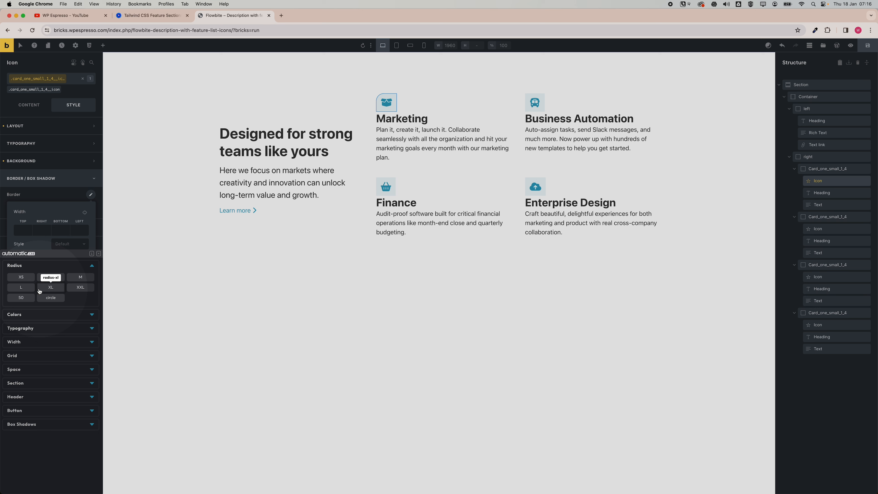
{"action": "left_click", "coordinate": [50, 298]}
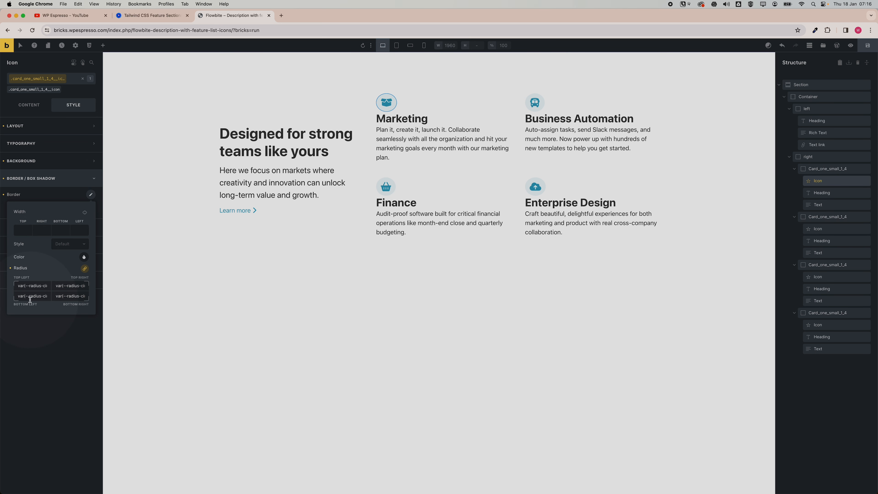
{"action": "left_click", "coordinate": [52, 184]}
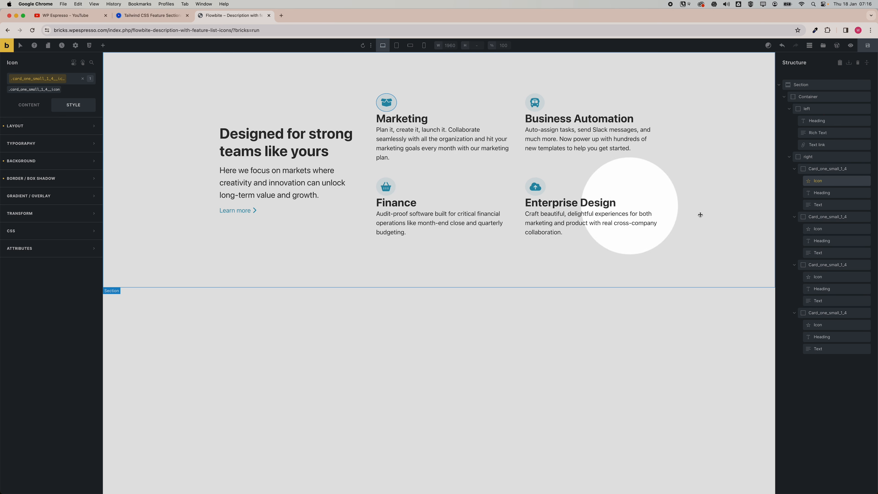
Set the card class's row gap to the automatic.css space-xs variable.
{"action": "left_click", "coordinate": [794, 169]}
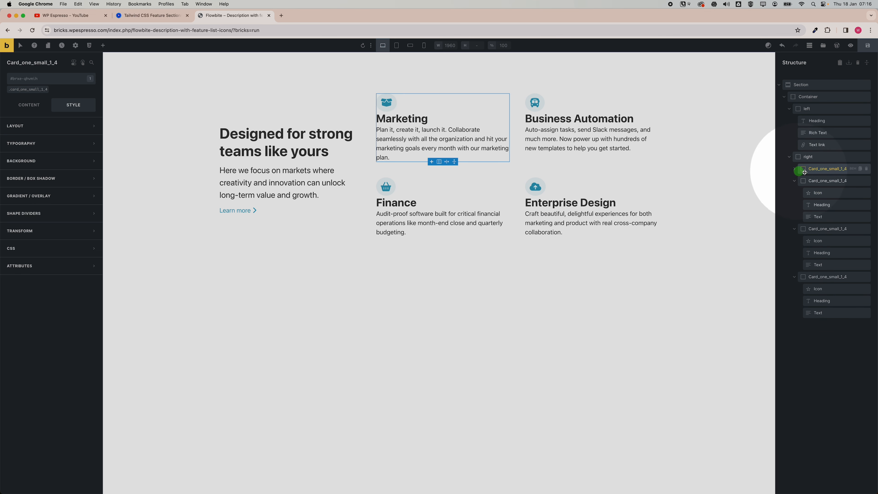
{"action": "left_click", "coordinate": [794, 181]}
{"action": "left_click", "coordinate": [795, 193]}
{"action": "left_click", "coordinate": [794, 204]}
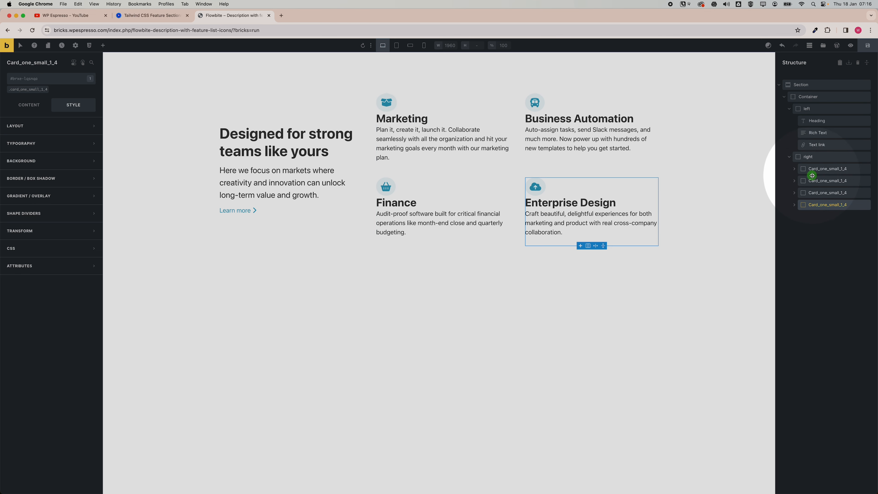
{"action": "left_click", "coordinate": [815, 169]}
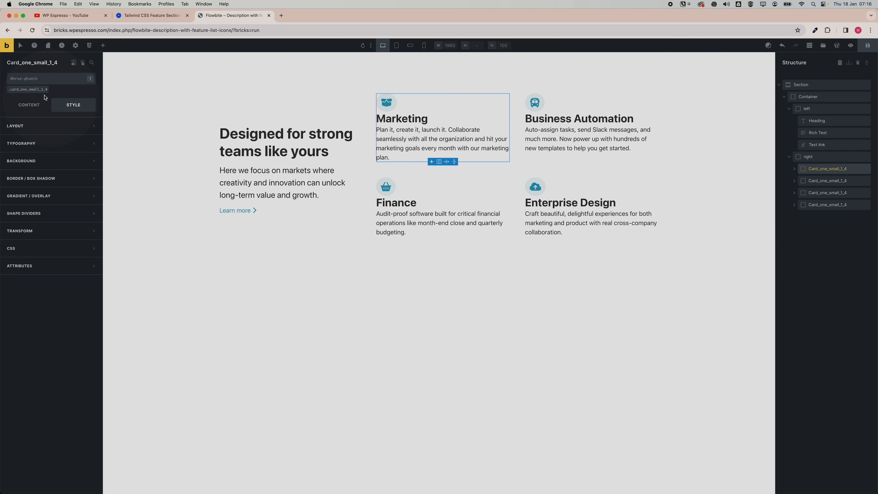
{"action": "left_click", "coordinate": [30, 90]}
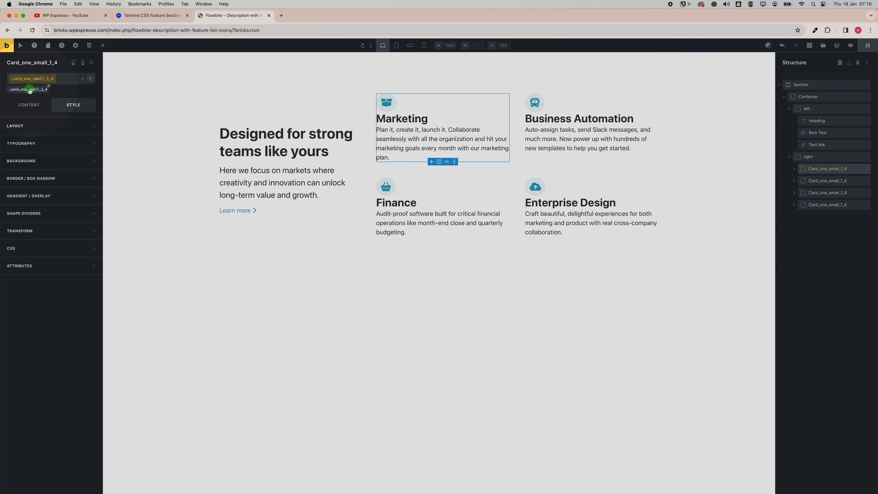
{"action": "left_click", "coordinate": [30, 104]}
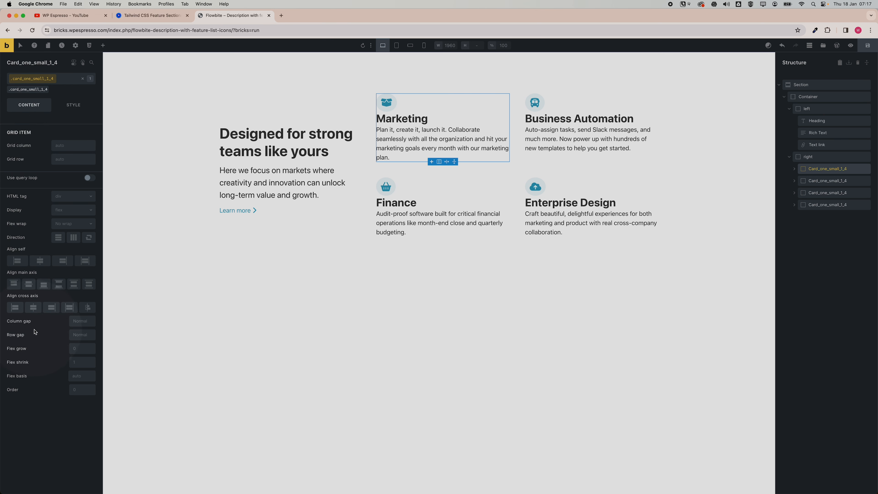
{"action": "right_click", "coordinate": [79, 335]}
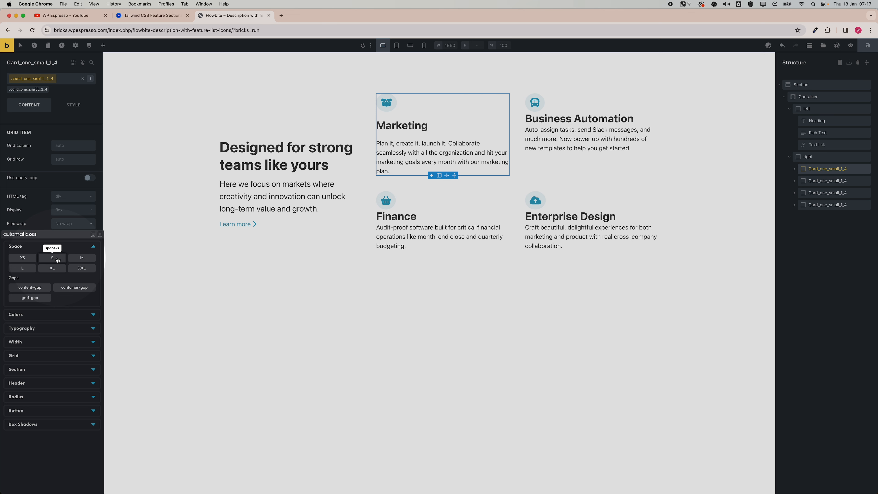
{"action": "left_click", "coordinate": [22, 259]}
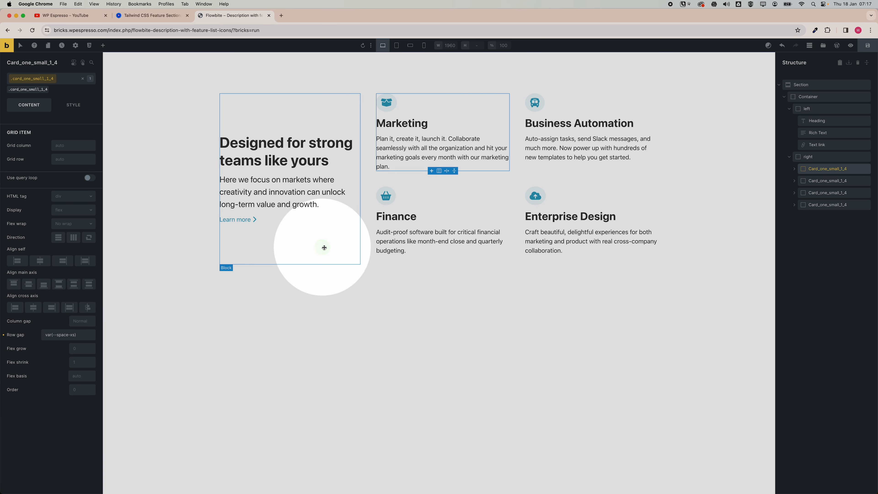
Try changing the card heading's HTML tag to h3, then reset it.
{"action": "left_click", "coordinate": [161, 19]}
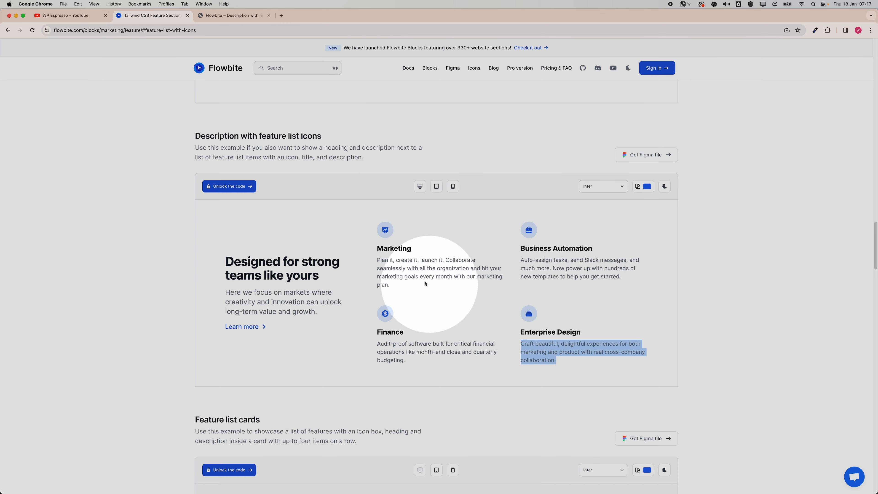
{"action": "left_click", "coordinate": [225, 19]}
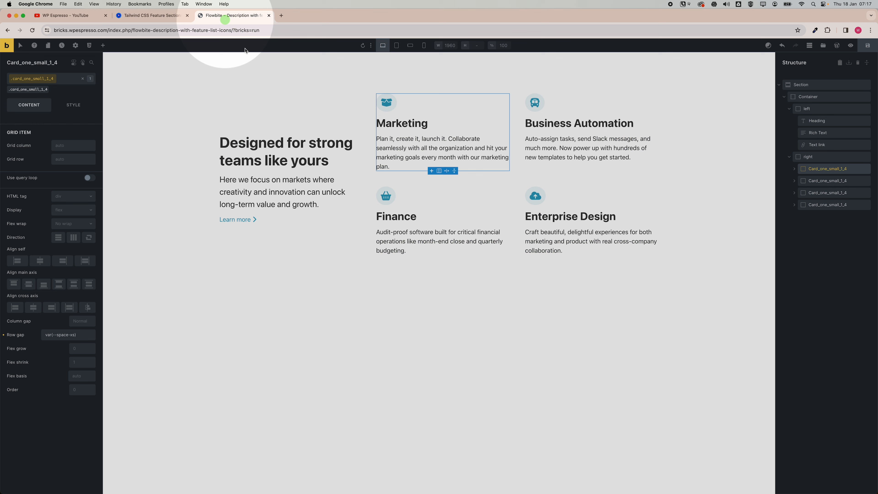
{"action": "left_click", "coordinate": [413, 126]}
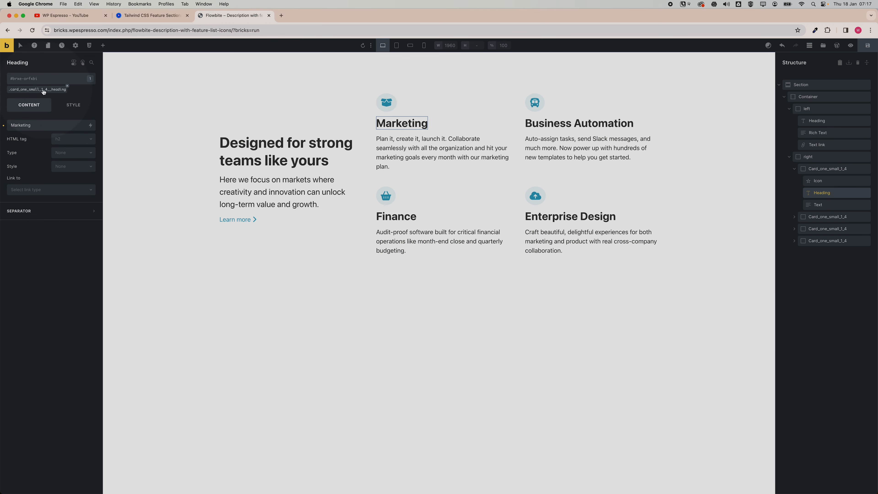
{"action": "left_click", "coordinate": [40, 90]}
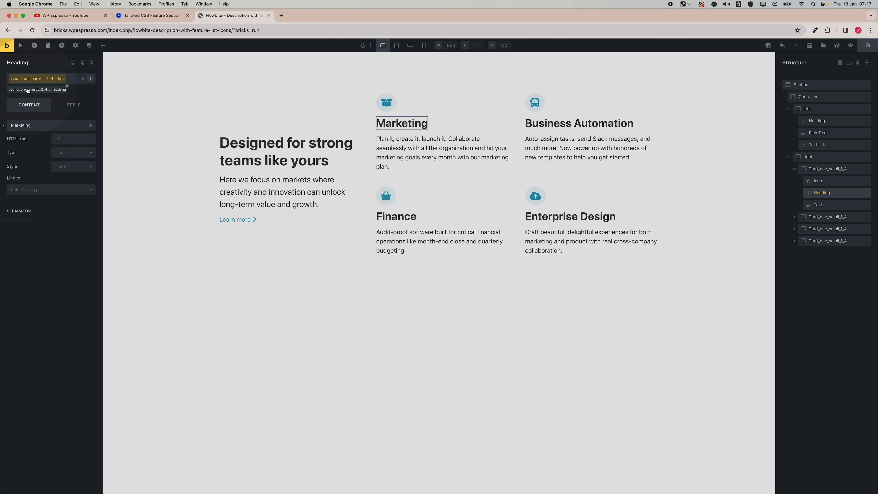
{"action": "left_click", "coordinate": [59, 144]}
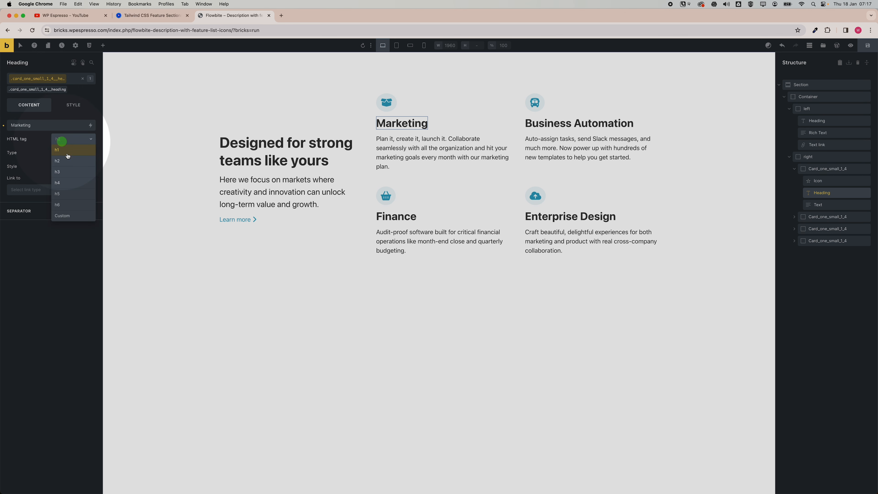
{"action": "left_click", "coordinate": [69, 172]}
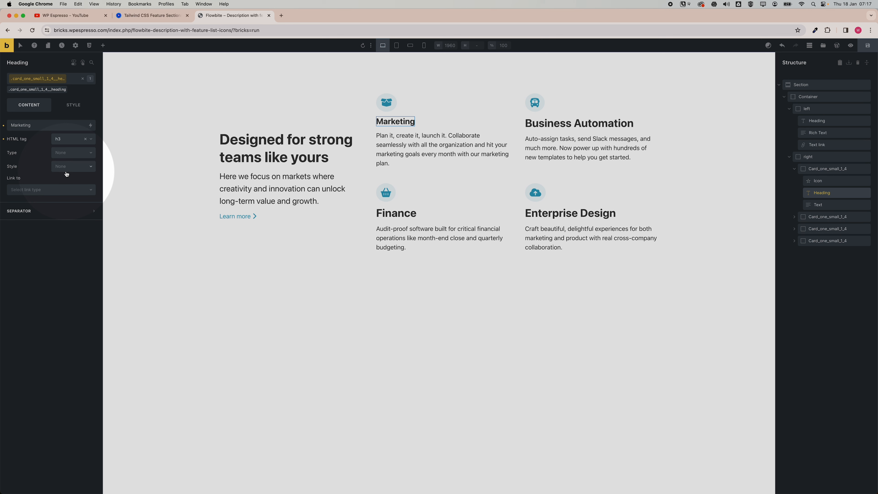
{"action": "left_click", "coordinate": [392, 135]}
{"action": "left_click", "coordinate": [397, 124]}
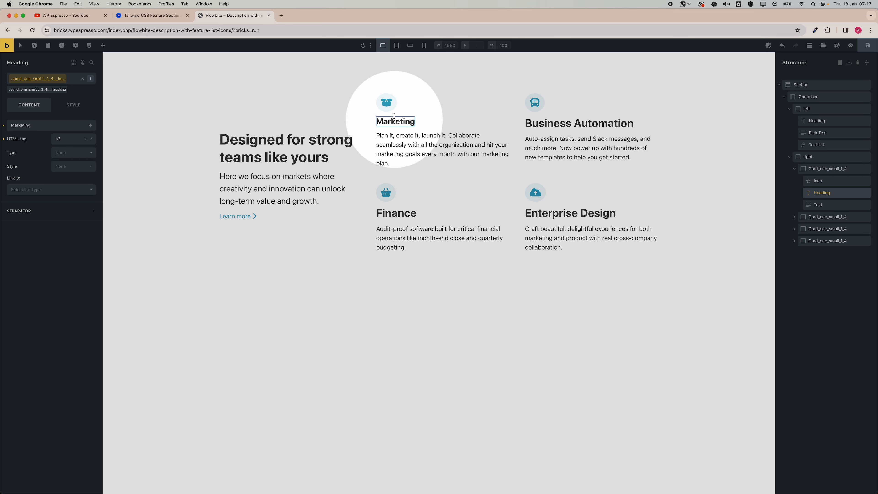
{"action": "left_click", "coordinate": [4, 140]}
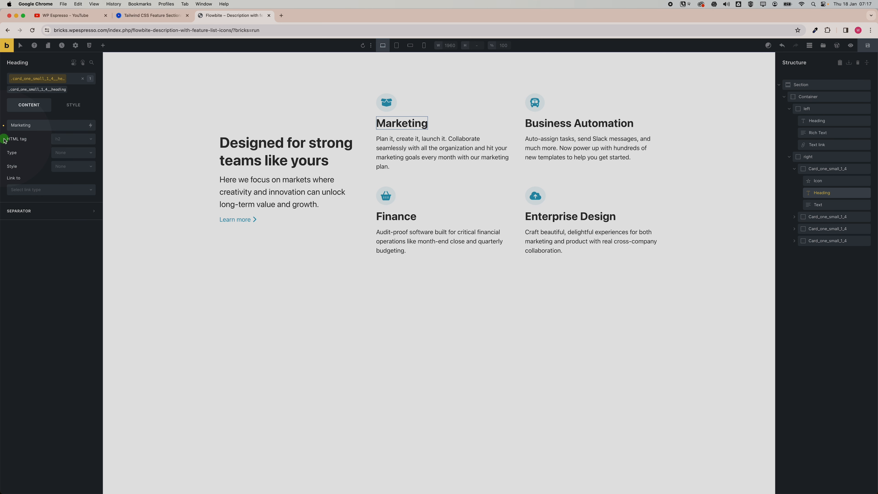
Set the card heading class's font size to the automatic.css text-l variable.
{"action": "left_click", "coordinate": [66, 108]}
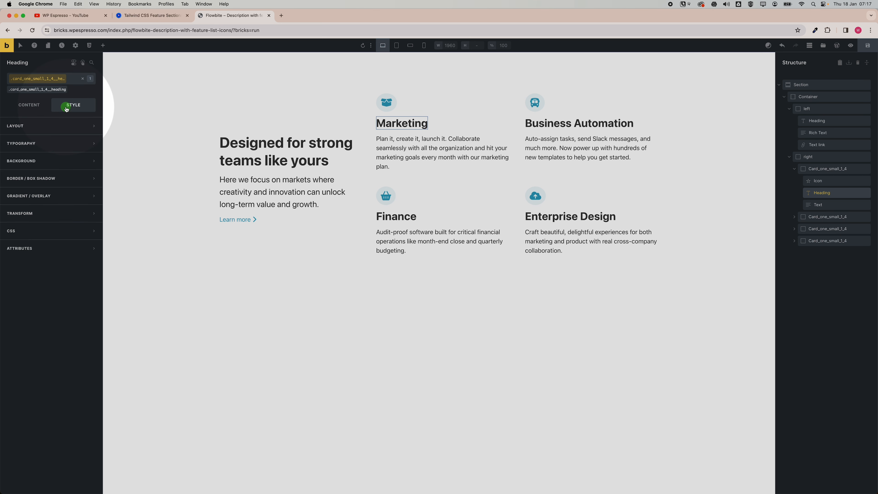
{"action": "left_click", "coordinate": [39, 144]}
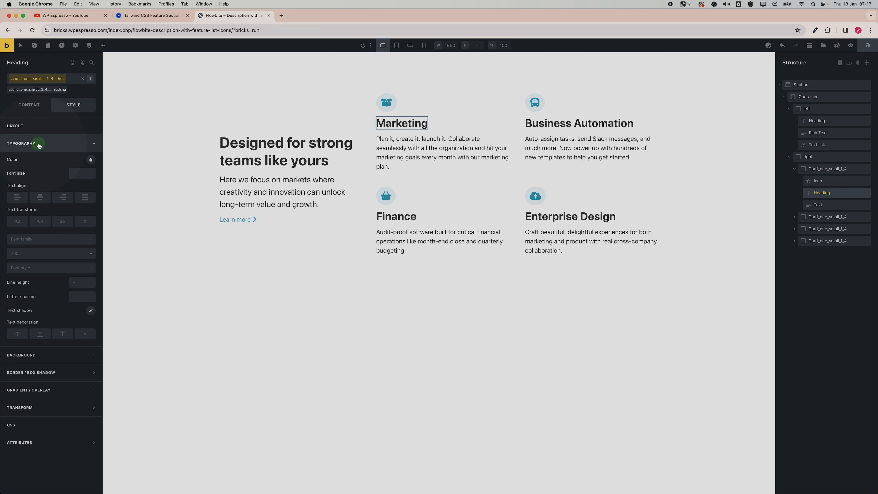
{"action": "left_click", "coordinate": [83, 172]}
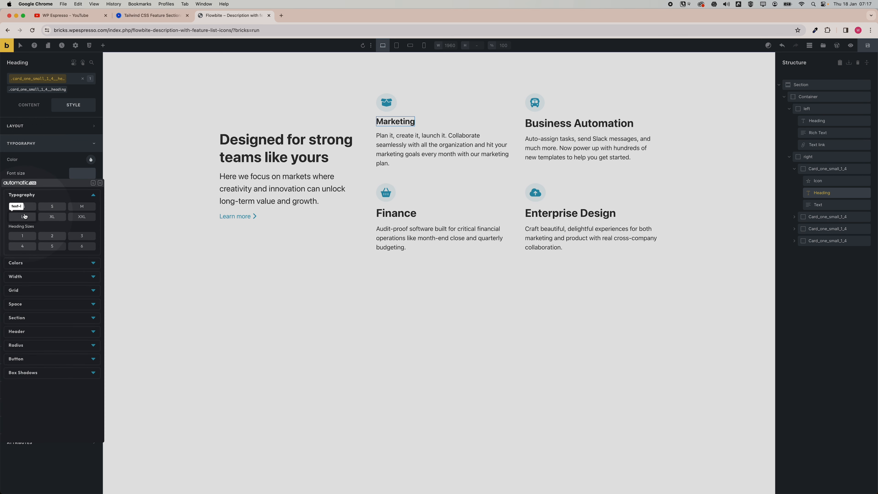
{"action": "left_click", "coordinate": [24, 216]}
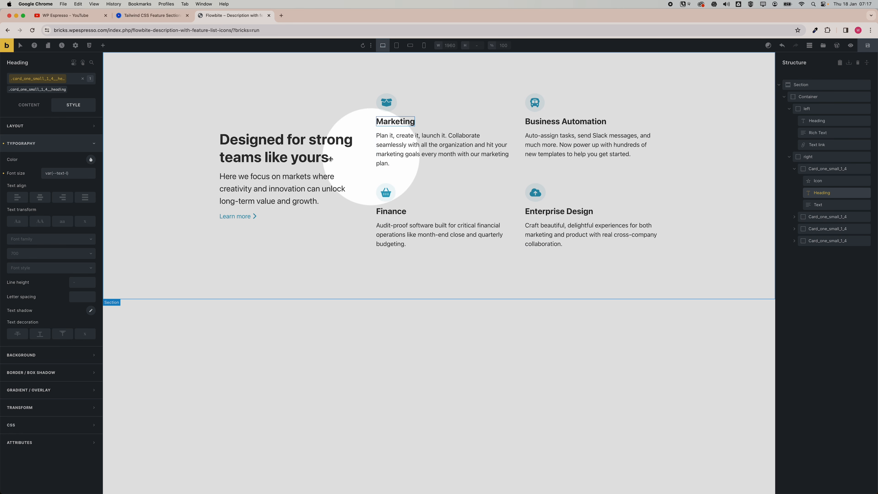
{"action": "left_click", "coordinate": [42, 105]}
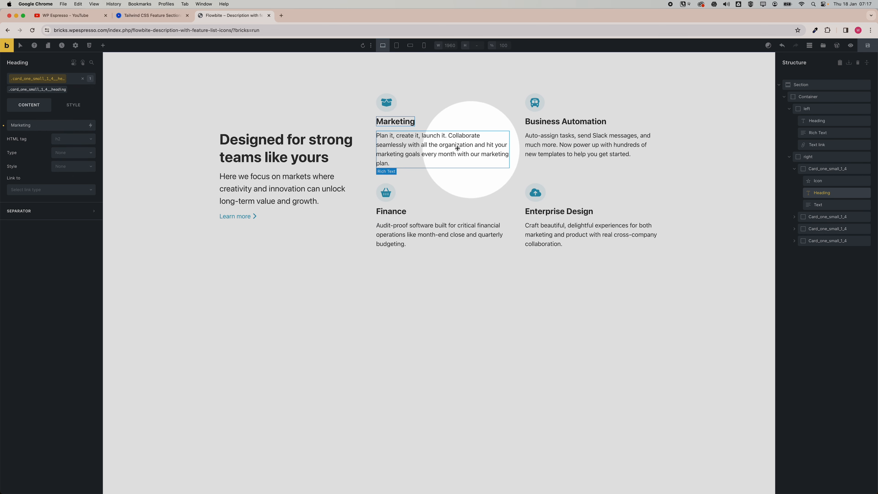
Try setting the card text class's font size from the automatic.css typography variables.
{"action": "left_click", "coordinate": [426, 148]}
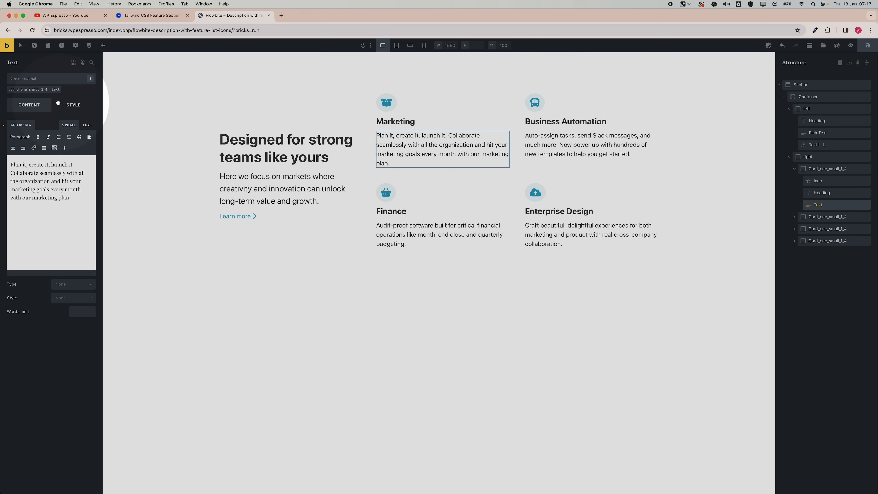
{"action": "left_click", "coordinate": [46, 89]}
{"action": "left_click", "coordinate": [62, 104]}
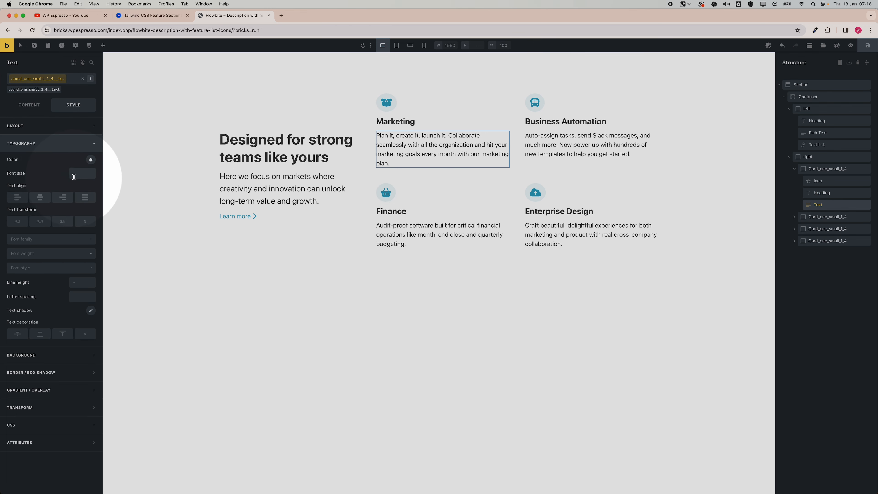
{"action": "right_click", "coordinate": [74, 177]}
{"action": "left_click", "coordinate": [64, 207]}
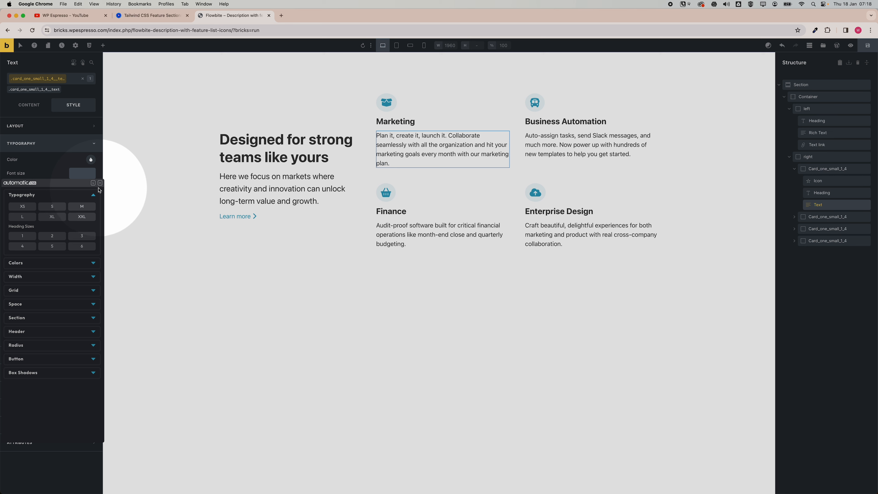
{"action": "left_click", "coordinate": [100, 183]}
{"action": "left_click", "coordinate": [35, 145]}
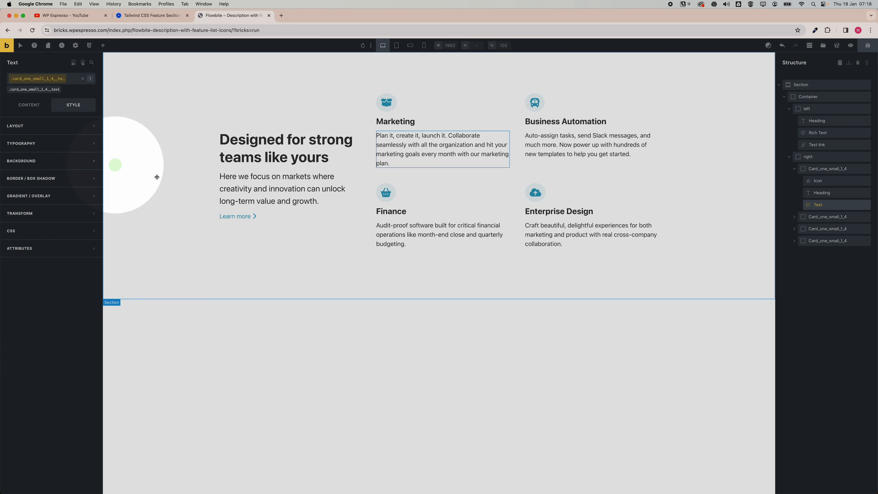
Compare with the reference, then set the container's grid gap to the automatic.css space-xxl variable.
{"action": "left_click", "coordinate": [152, 15]}
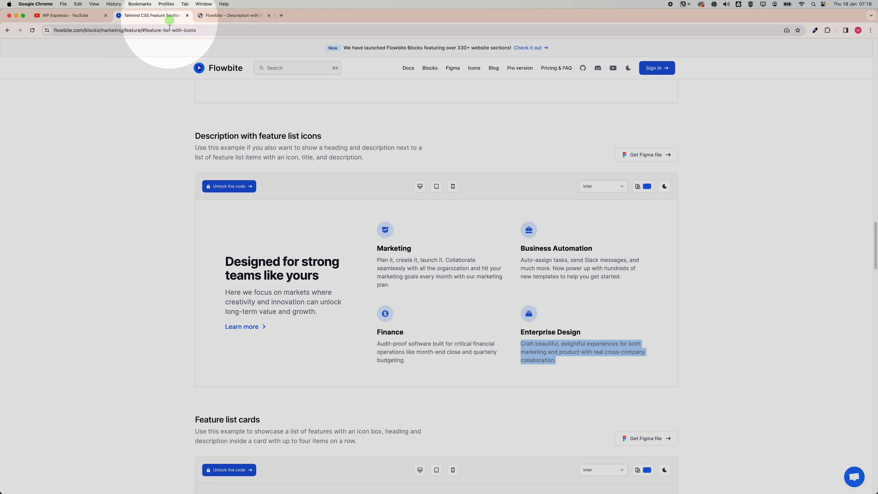
{"action": "left_click", "coordinate": [325, 235]}
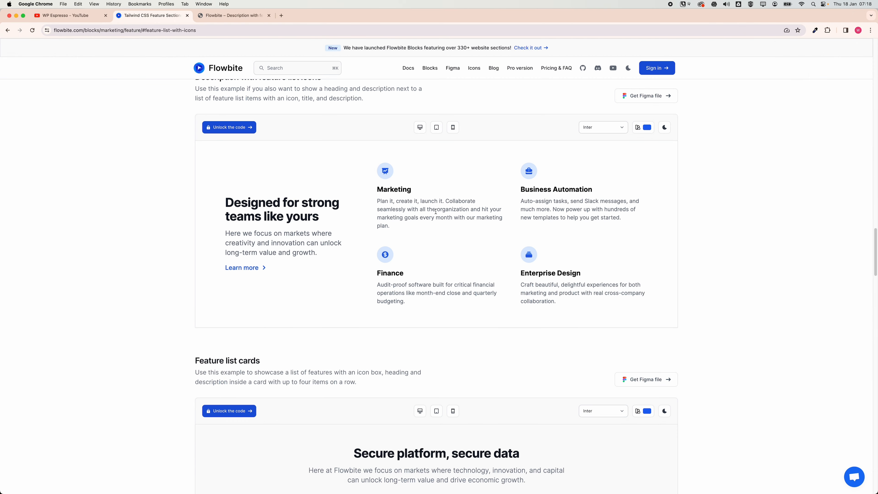
{"action": "key", "text": "ctrl+Tab"}
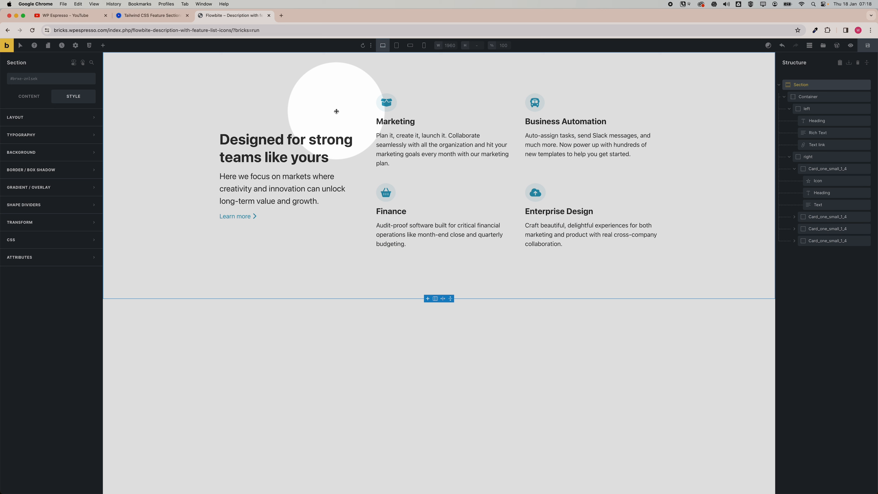
{"action": "left_click", "coordinate": [804, 98]}
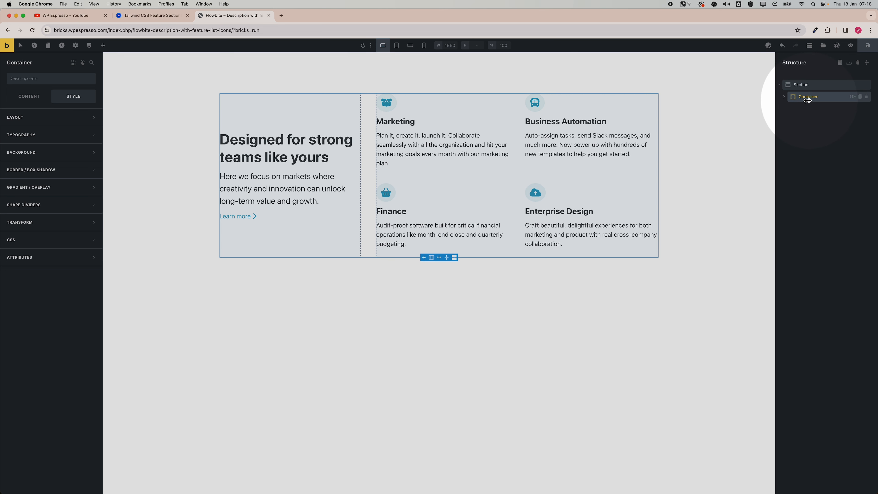
{"action": "left_click", "coordinate": [783, 97]}
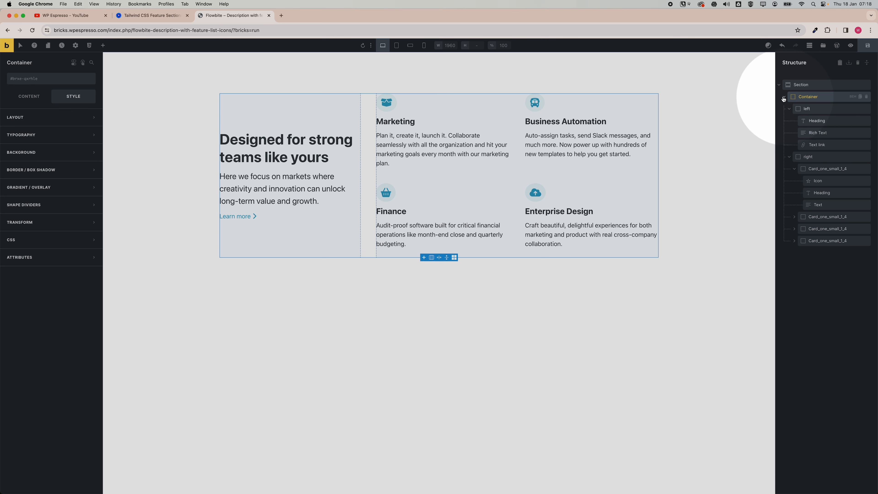
{"action": "left_click", "coordinate": [803, 96]}
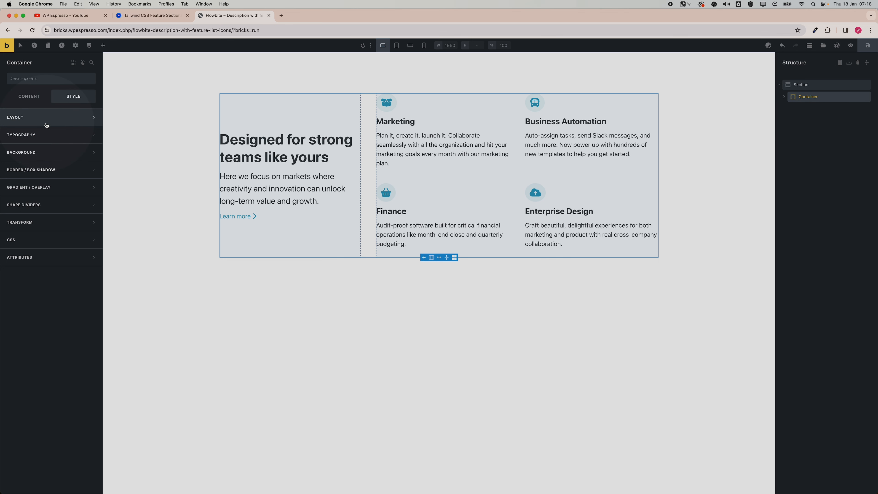
{"action": "left_click", "coordinate": [27, 101]}
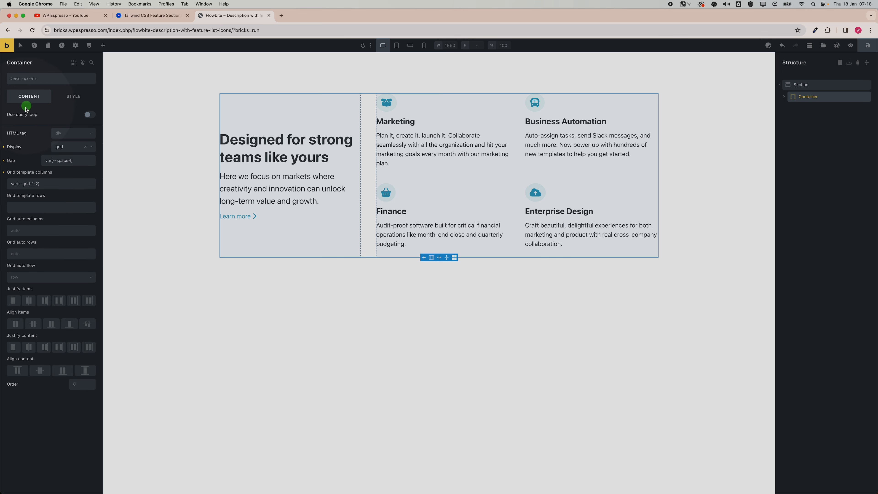
{"action": "right_click", "coordinate": [69, 161]}
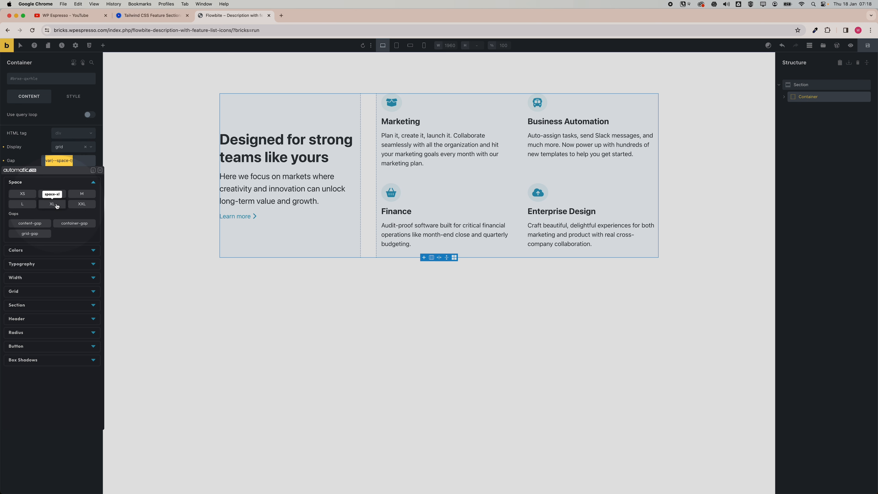
{"action": "left_click", "coordinate": [83, 206]}
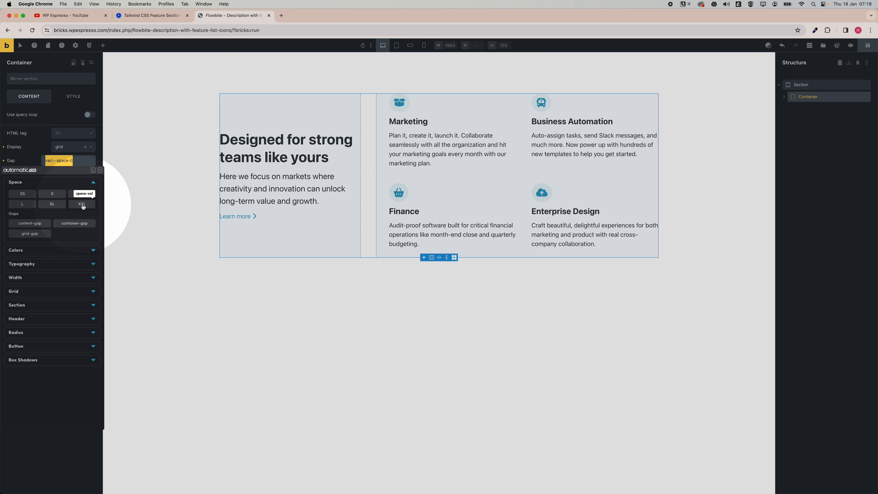
{"action": "left_click", "coordinate": [83, 205]}
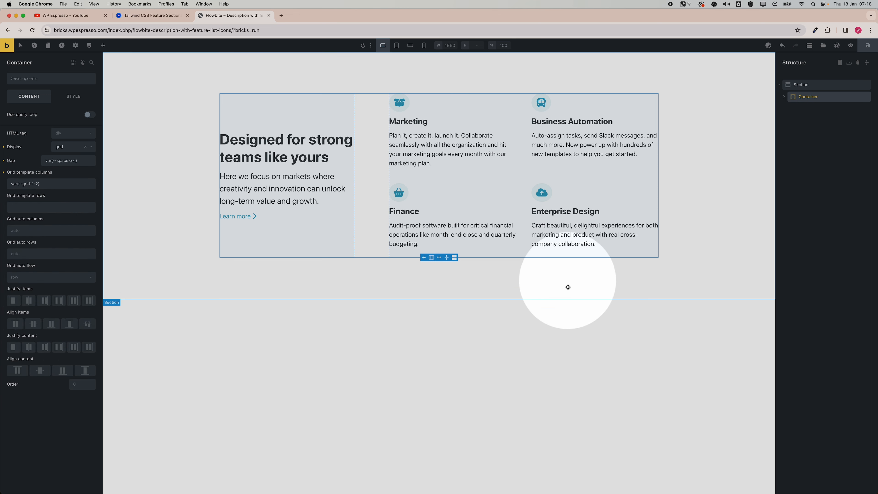
{"action": "left_click", "coordinate": [603, 321]}
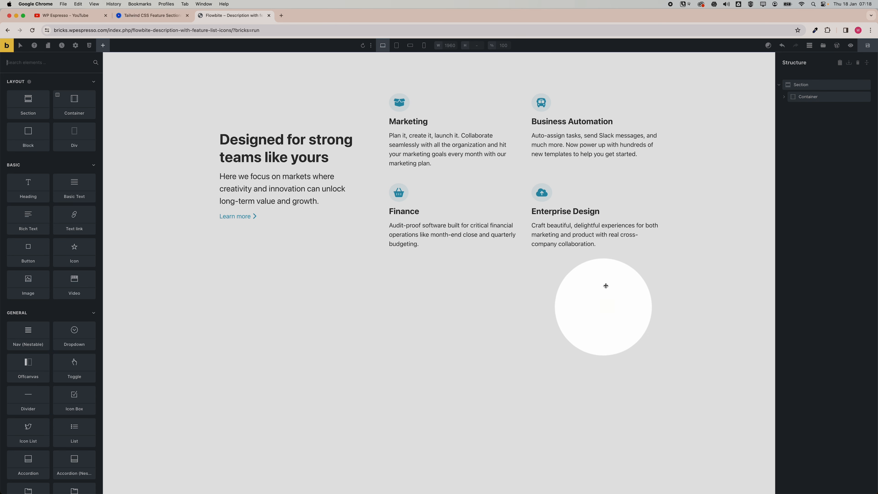
Compare the builder layout with the Flowbite reference and preview it at the tablet and mobile breakpoints.
{"action": "left_click", "coordinate": [168, 19]}
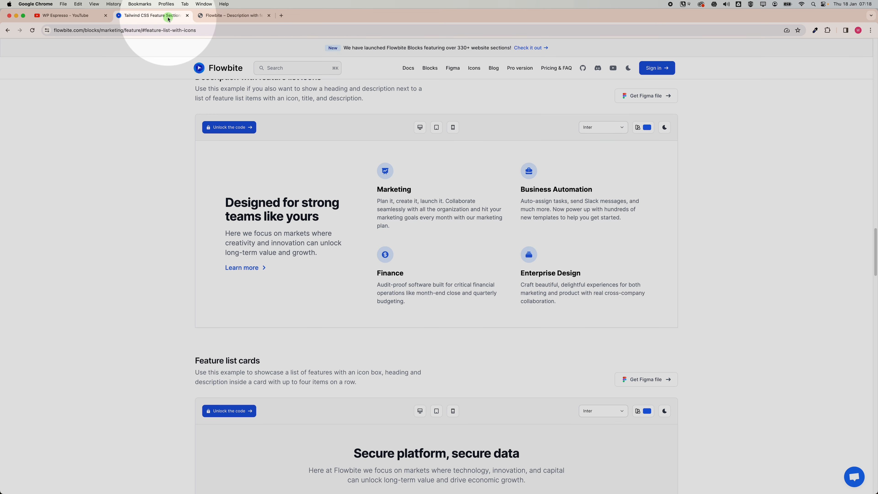
{"action": "left_click", "coordinate": [220, 18]}
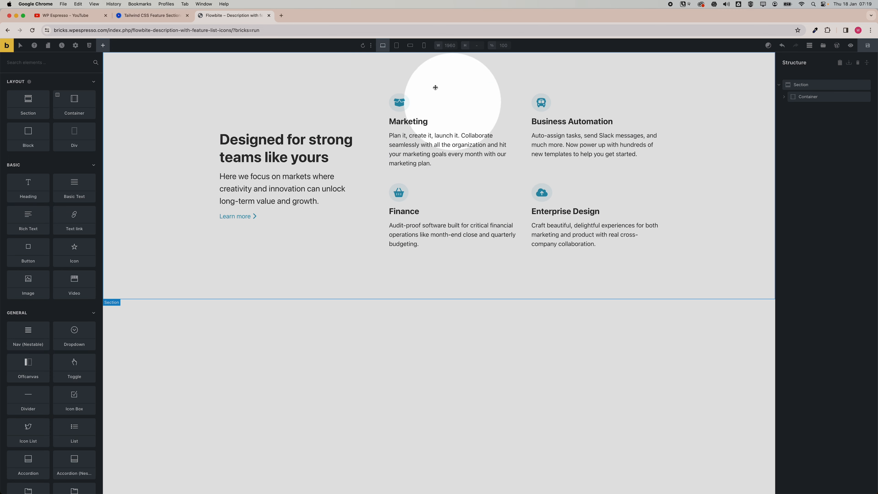
{"action": "left_click", "coordinate": [399, 47]}
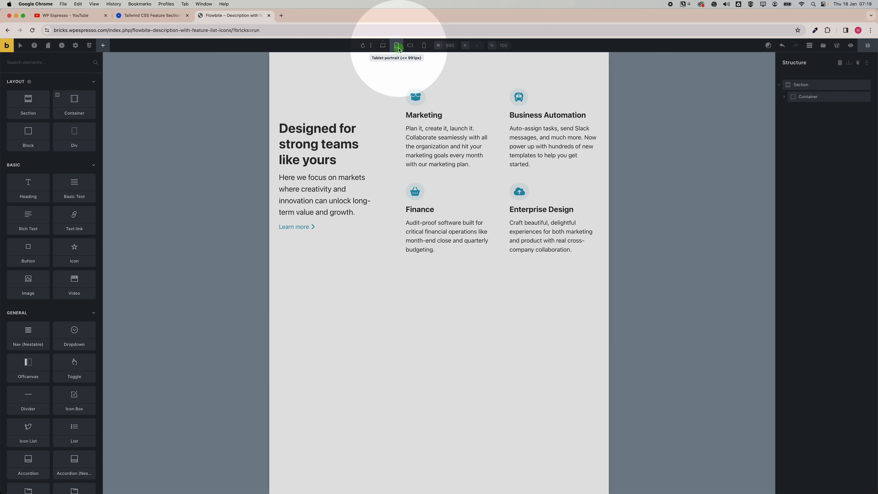
{"action": "left_click", "coordinate": [410, 48]}
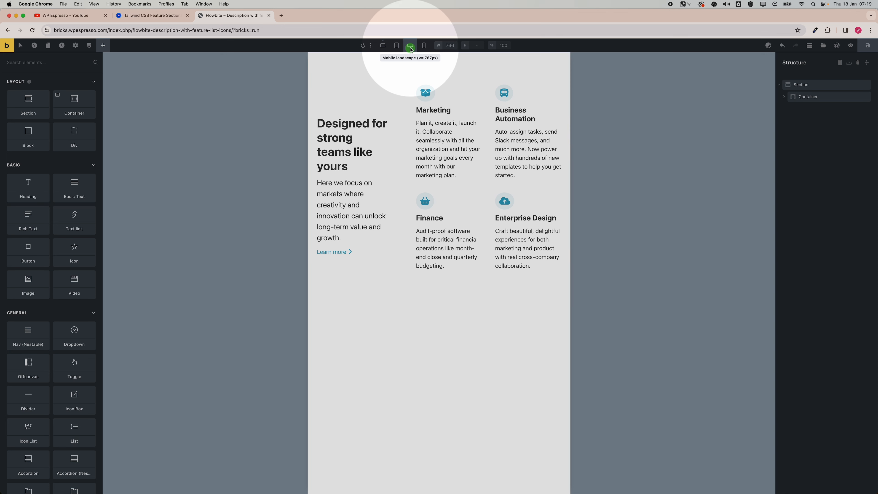
{"action": "left_click", "coordinate": [424, 48]}
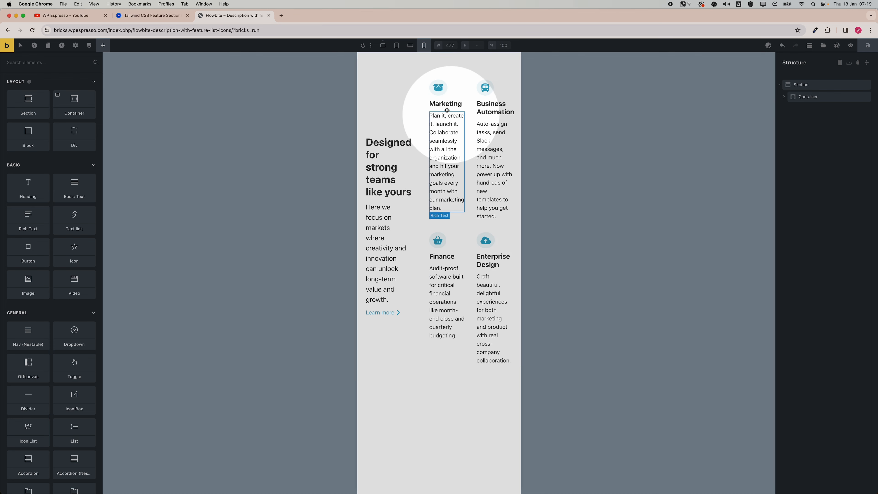
{"action": "left_click", "coordinate": [411, 48]}
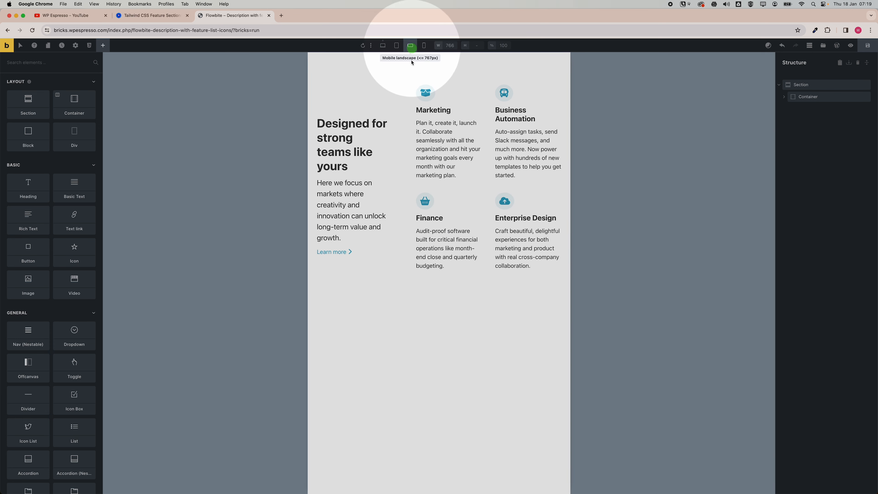
{"action": "left_click", "coordinate": [396, 47]}
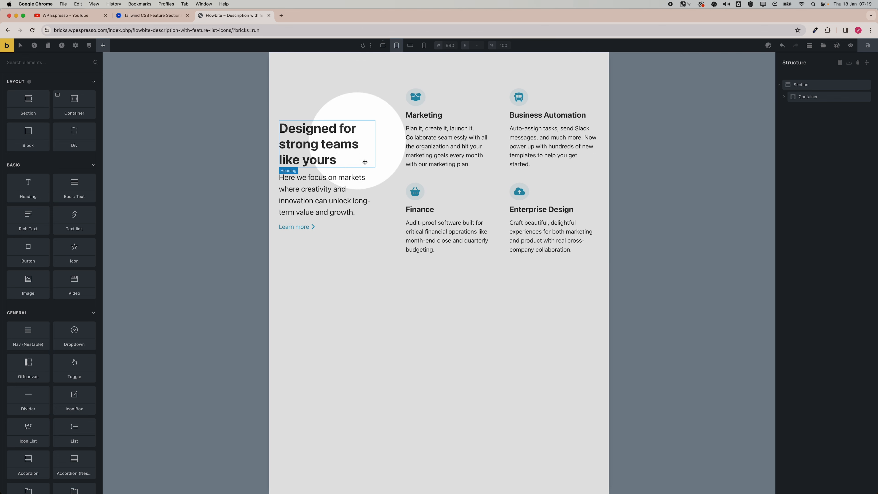
{"action": "left_click", "coordinate": [383, 46]}
{"action": "left_click", "coordinate": [396, 46]}
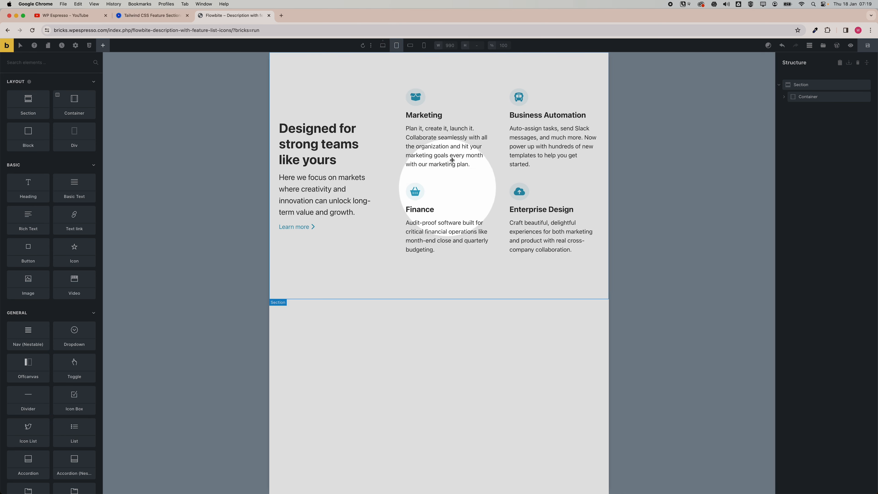
{"action": "left_click", "coordinate": [410, 45]}
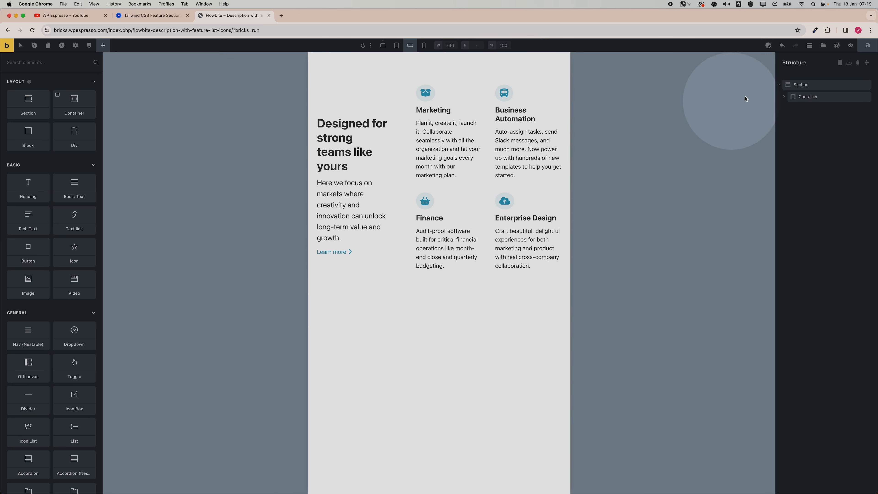
At the mobile landscape breakpoint, set the container's grid template columns to the automatic.css grid-1 variable.
{"action": "left_click", "coordinate": [805, 97]}
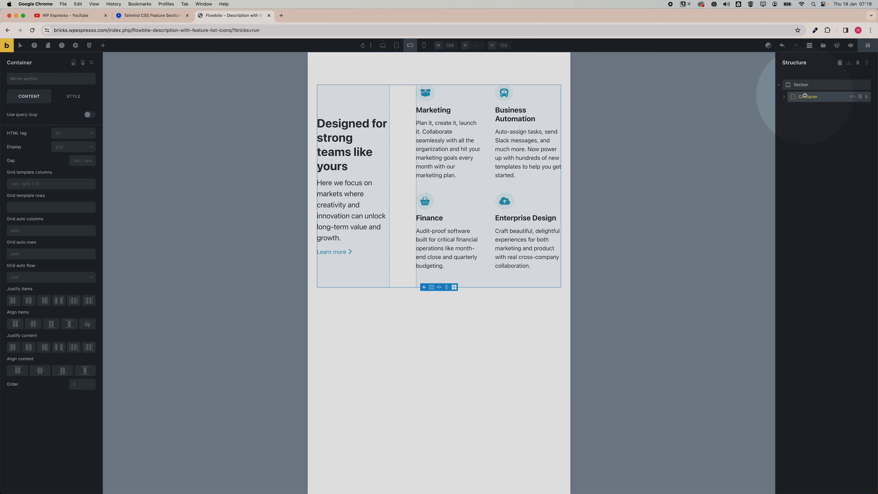
{"action": "left_click", "coordinate": [51, 185]}
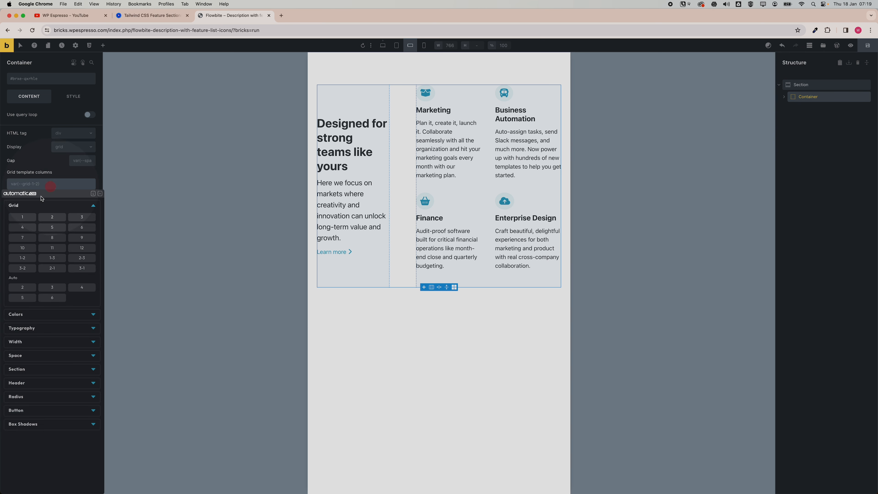
{"action": "left_click", "coordinate": [23, 216]}
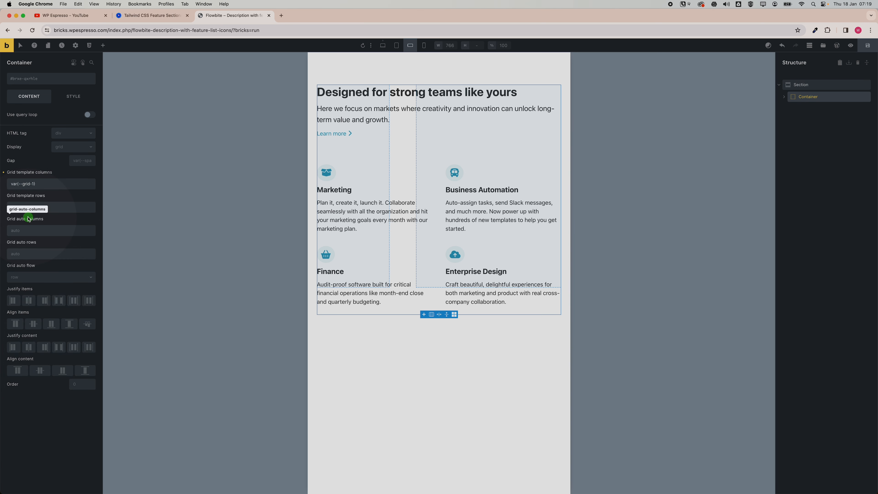
{"action": "left_click", "coordinate": [499, 370]}
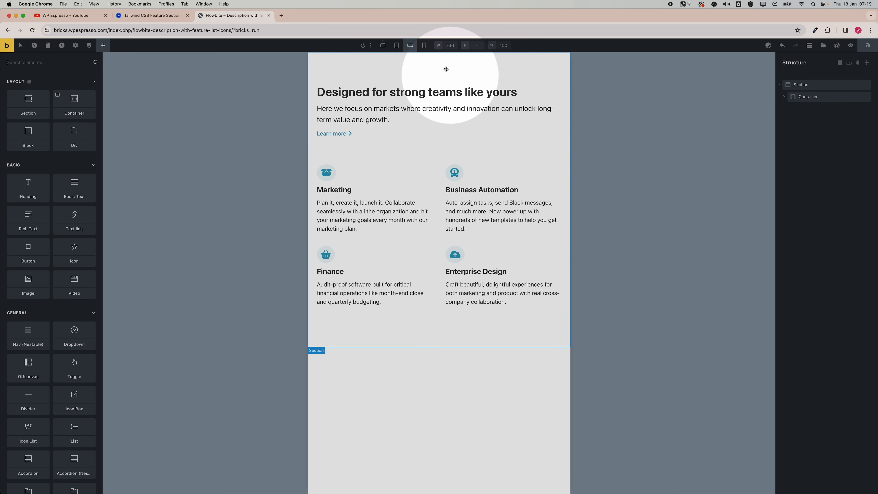
At the mobile portrait breakpoint, set the right feature grid's template columns to the automatic.css grid-1 variable.
{"action": "left_click", "coordinate": [424, 46]}
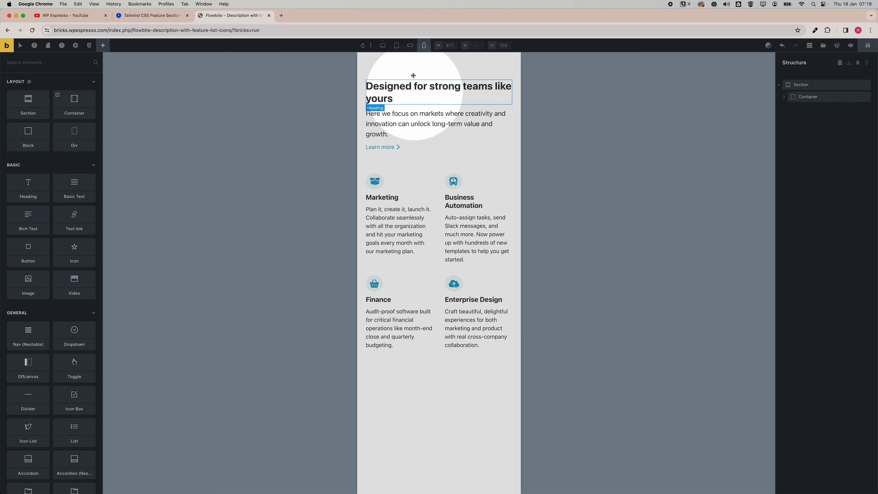
{"action": "left_click", "coordinate": [410, 46]}
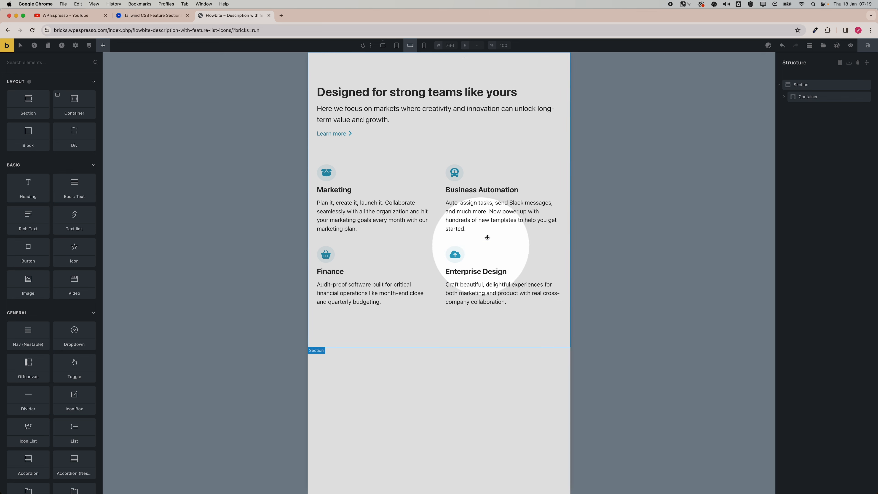
{"action": "left_click", "coordinate": [424, 45]}
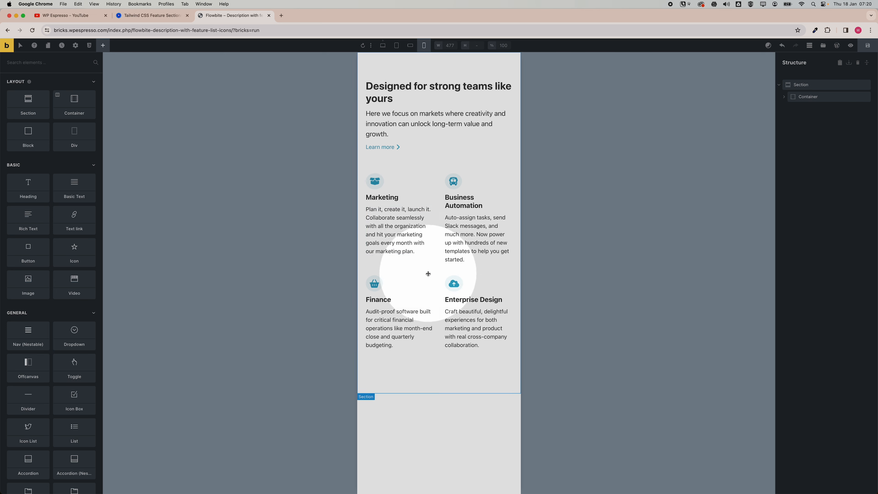
{"action": "left_click", "coordinate": [783, 97]}
{"action": "left_click", "coordinate": [804, 157]}
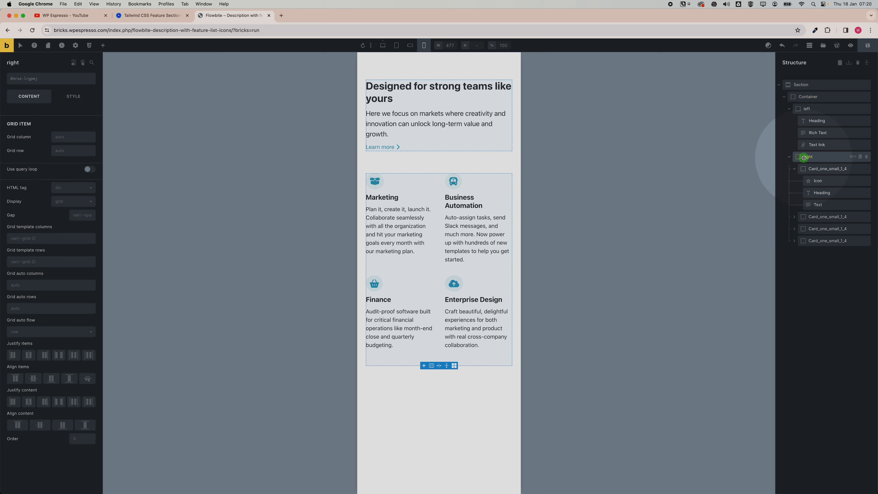
{"action": "left_click", "coordinate": [790, 157]}
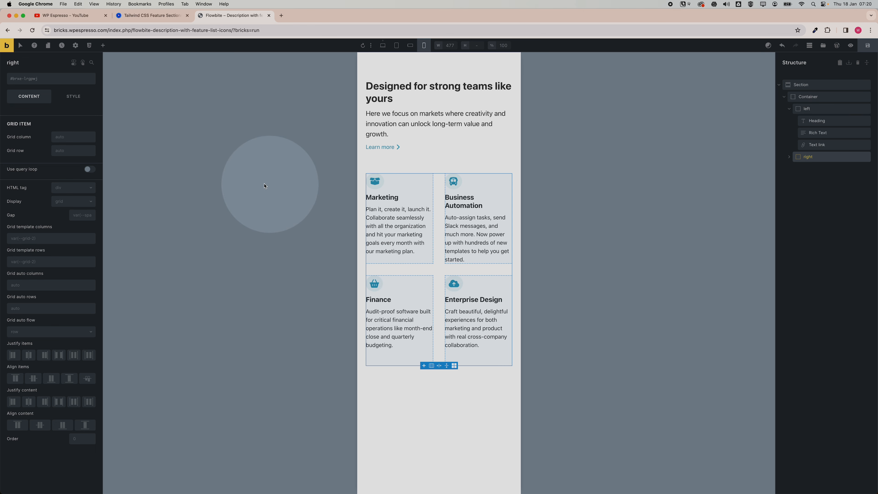
{"action": "right_click", "coordinate": [25, 235]}
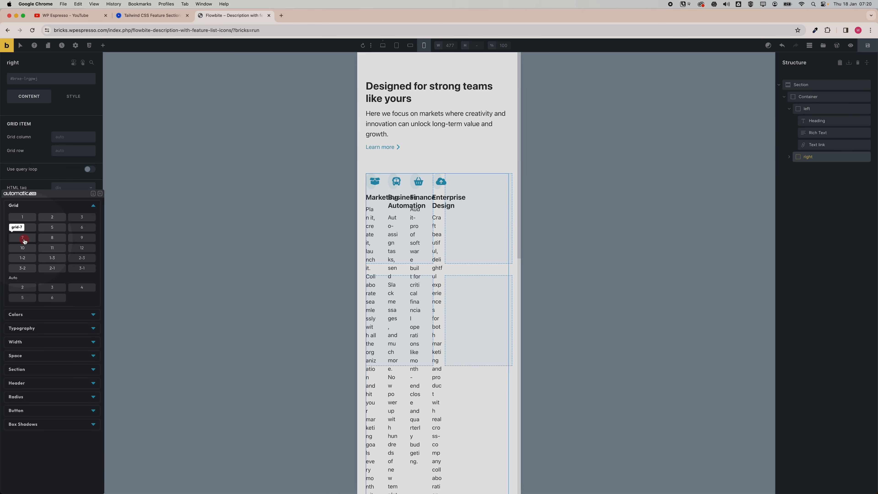
{"action": "left_click", "coordinate": [24, 220]}
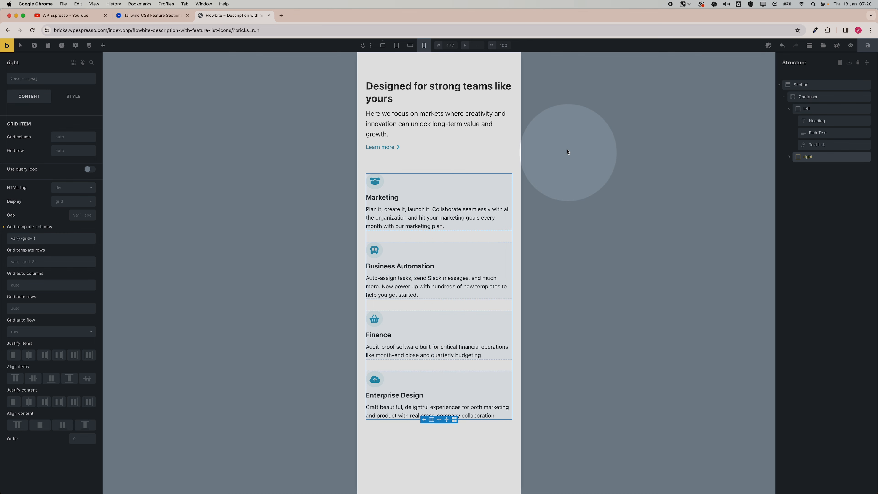
Preview the section across the desktop, tablet and mobile breakpoints and save the page.
{"action": "left_click", "coordinate": [410, 45]}
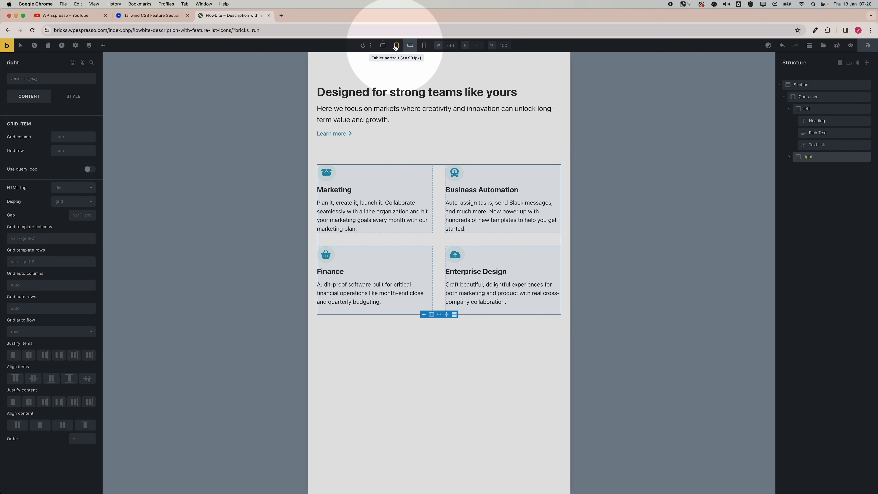
{"action": "left_click", "coordinate": [383, 46]}
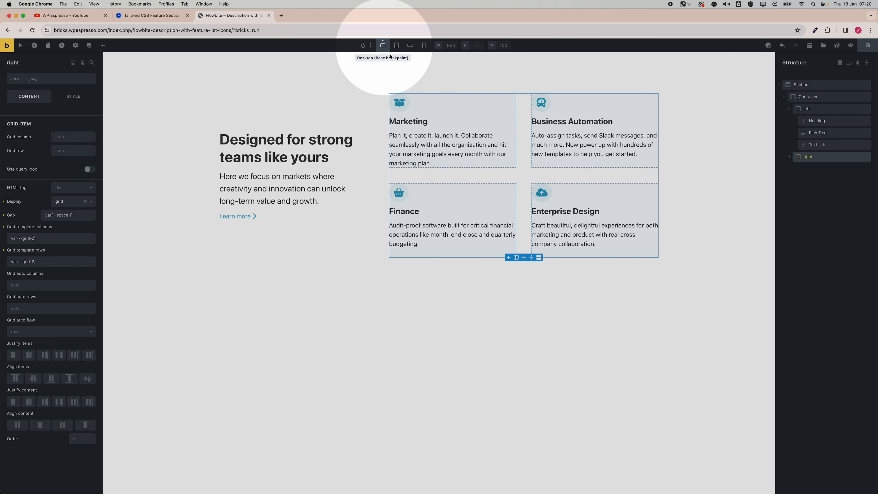
{"action": "left_click", "coordinate": [611, 337]}
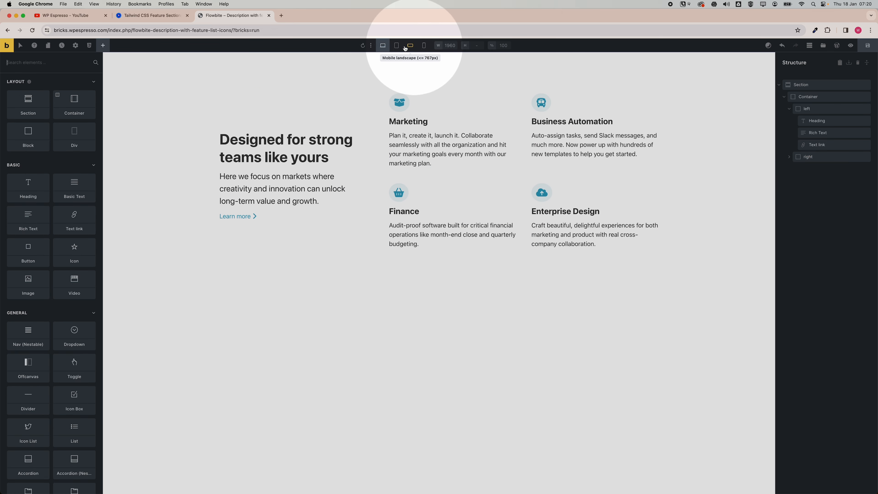
{"action": "left_click", "coordinate": [396, 45]}
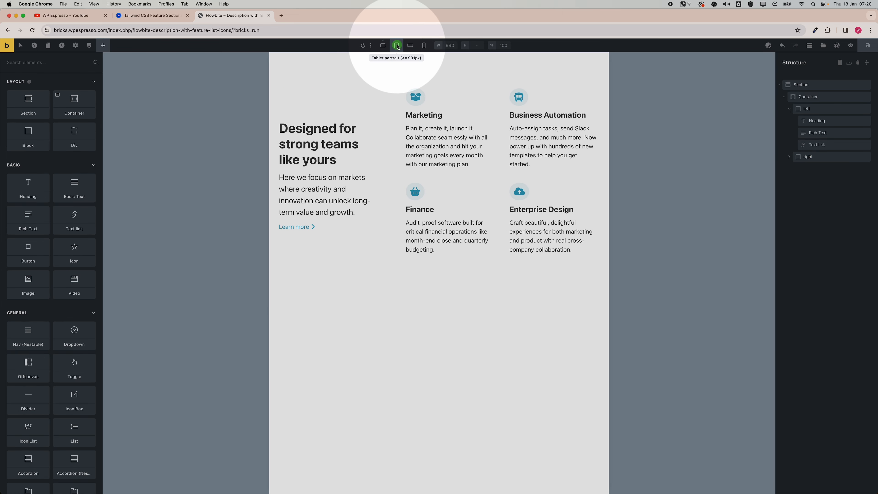
{"action": "left_click", "coordinate": [410, 47]}
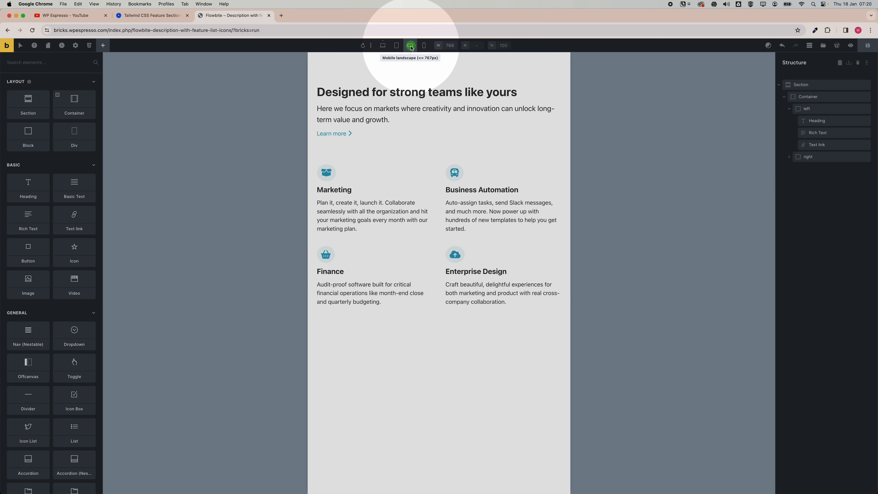
{"action": "left_click", "coordinate": [424, 45]}
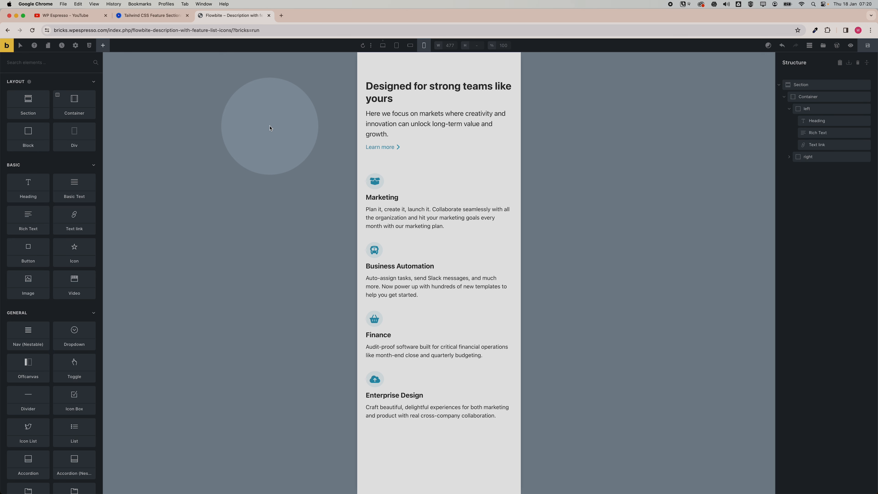
{"action": "left_click", "coordinate": [384, 48]}
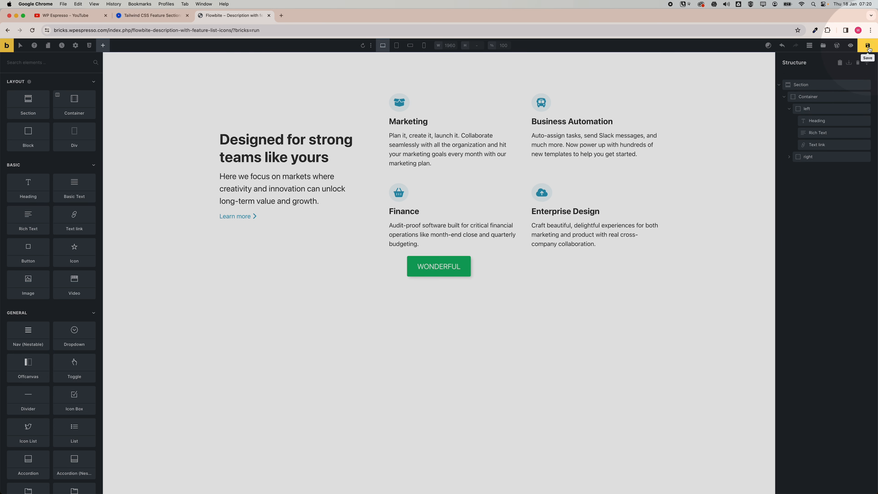
{"action": "left_click", "coordinate": [867, 47]}
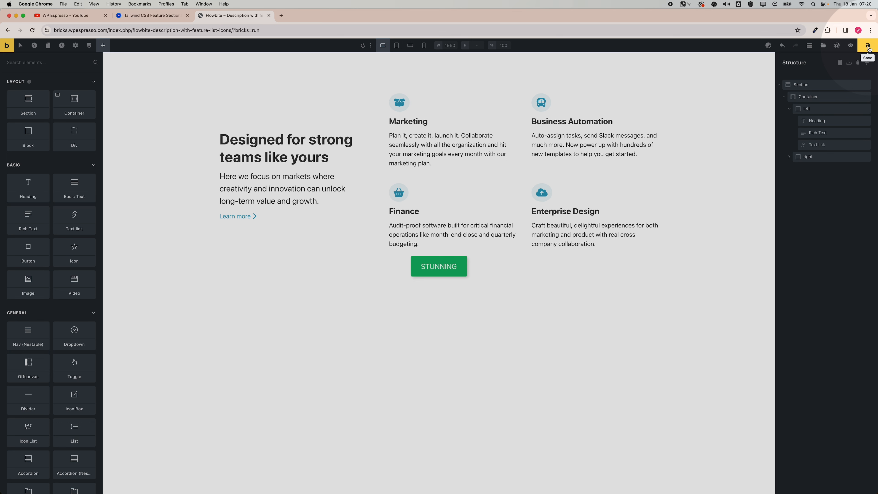